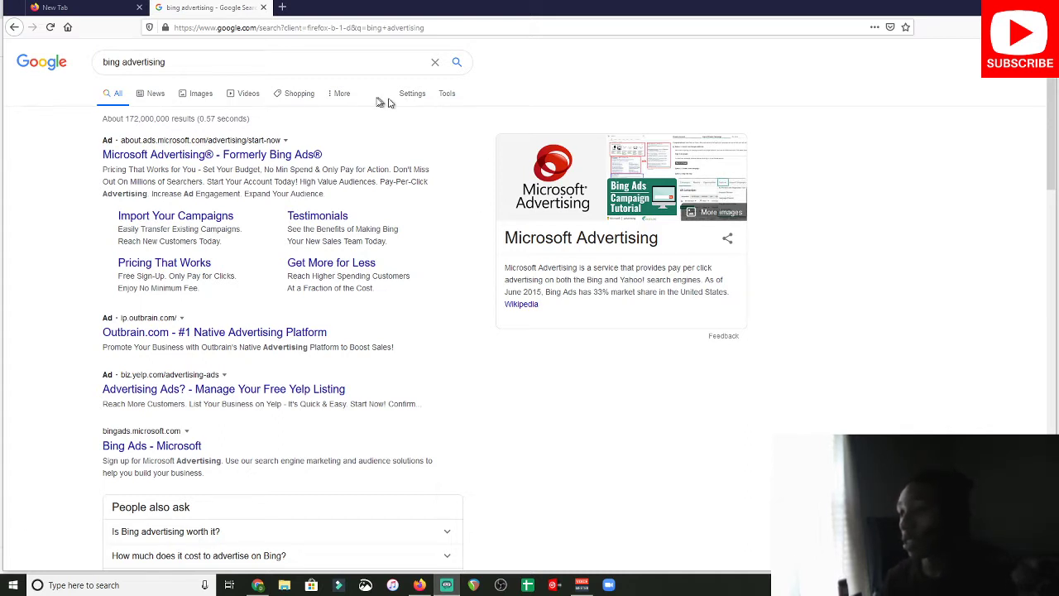
Select the existing query in the Google search box to search for 'bing advertising'
left_click_drag(186, 65, 101, 64)
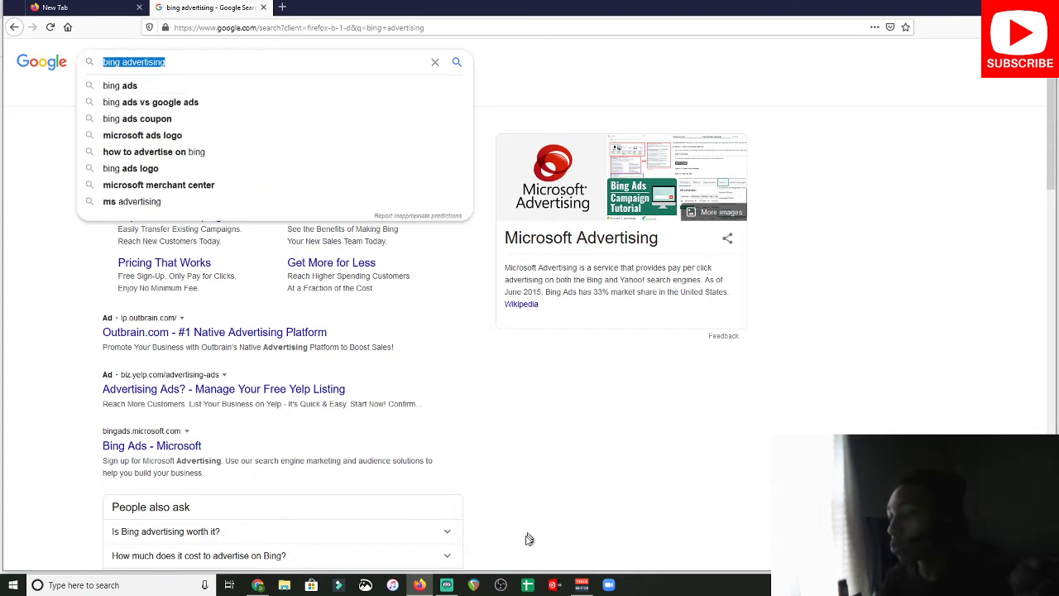
Open the Microsoft Advertising ad result and go to its sign-in page
left_click(66, 281)
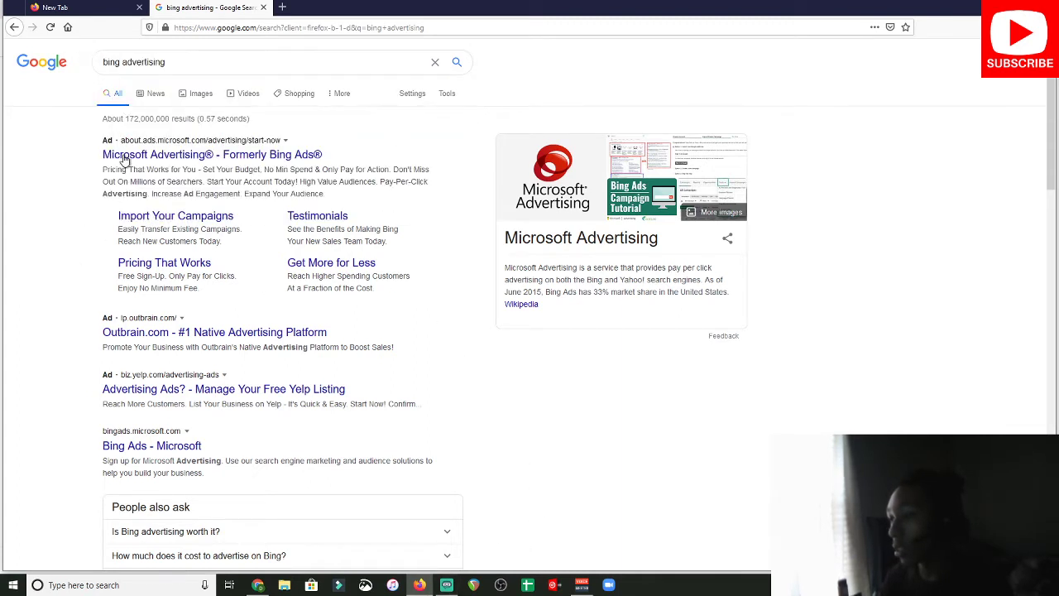
left_click(145, 157)
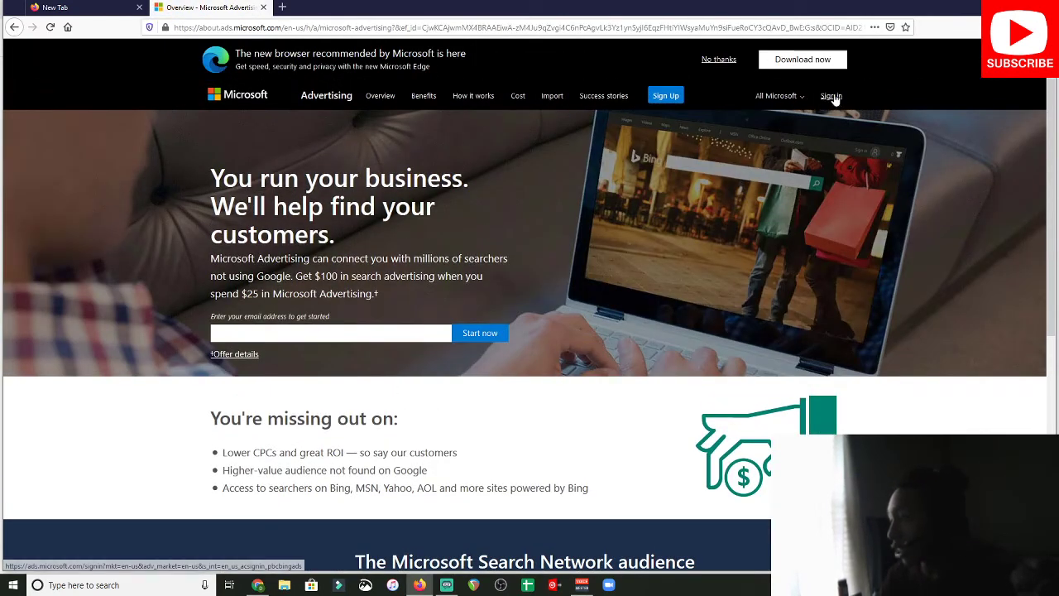
left_click(832, 96)
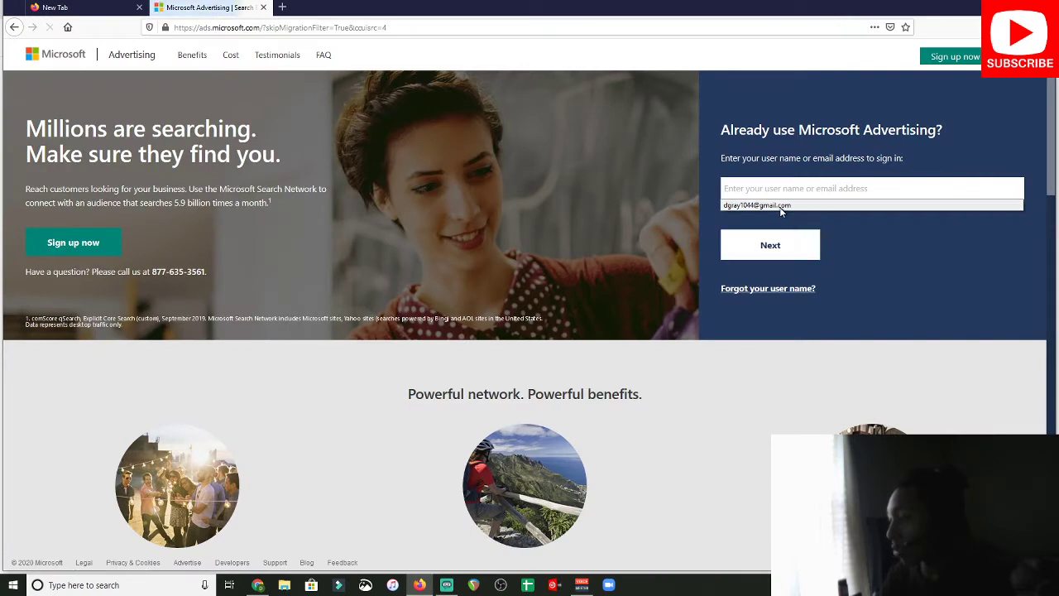
Sign in using the saved e-mail address suggestion
left_click(769, 246)
left_click(763, 189)
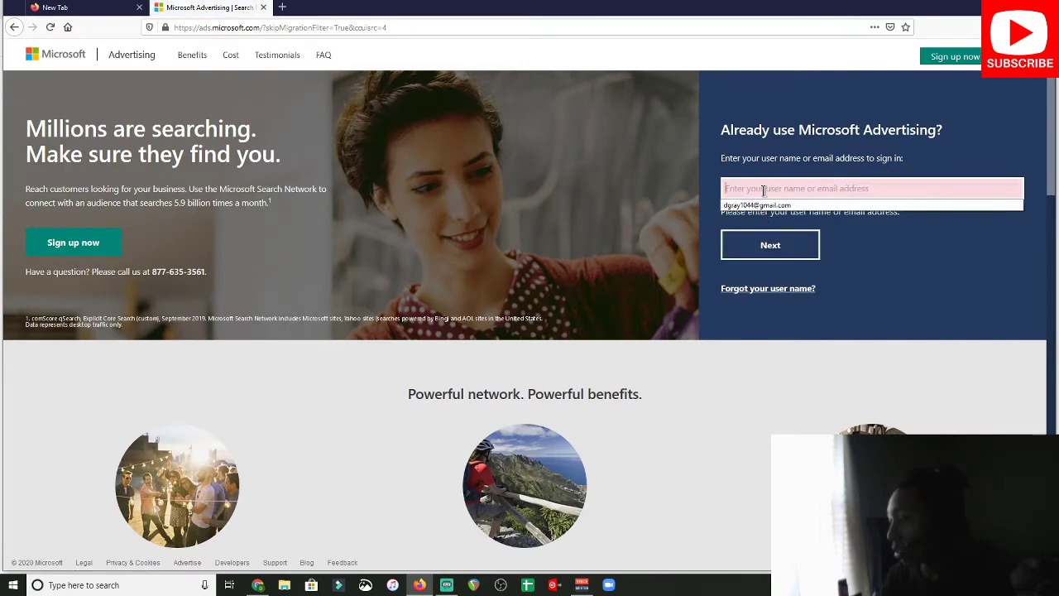
left_click(761, 205)
left_click(768, 248)
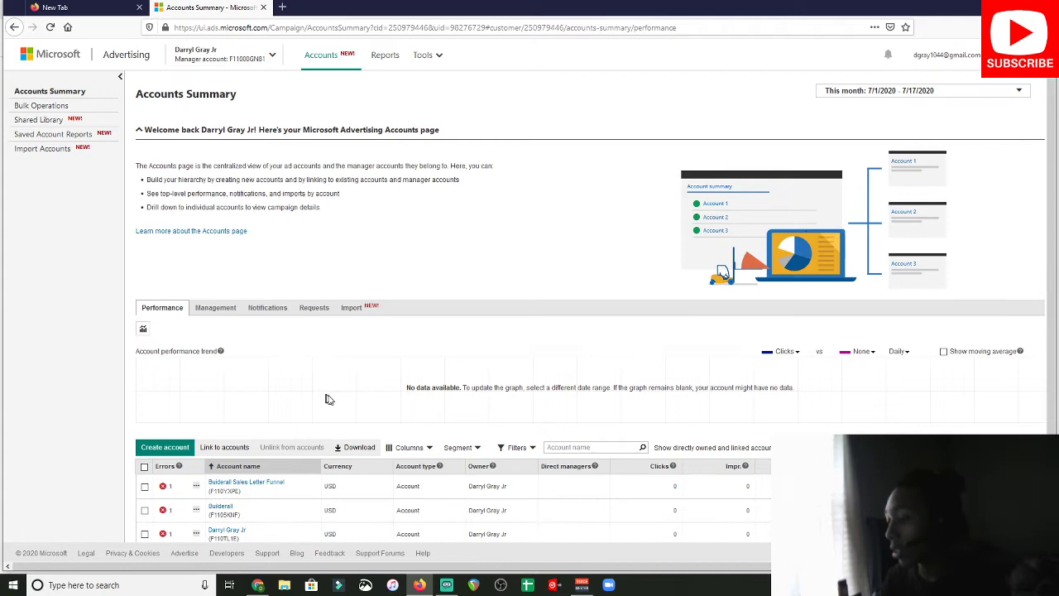
scroll(326, 400, "down", 1)
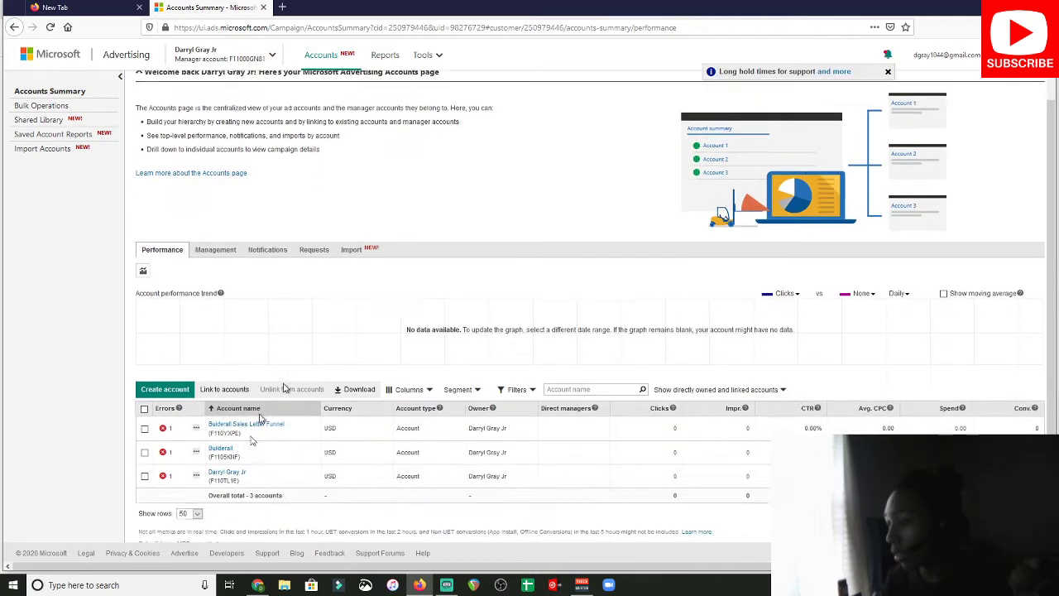
scroll(253, 441, "down", 1)
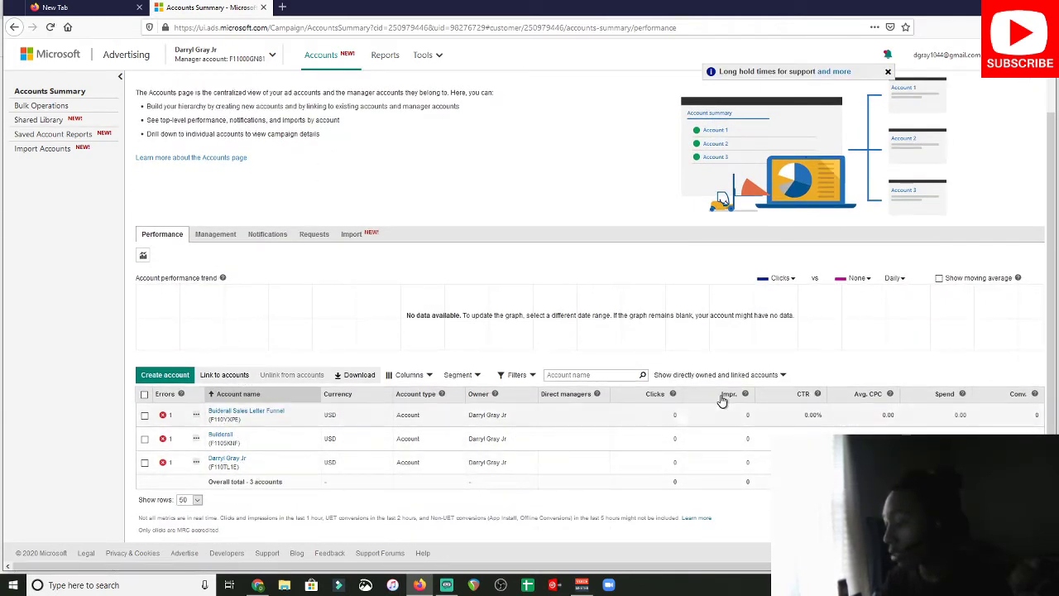
scroll(497, 315, "up", 2)
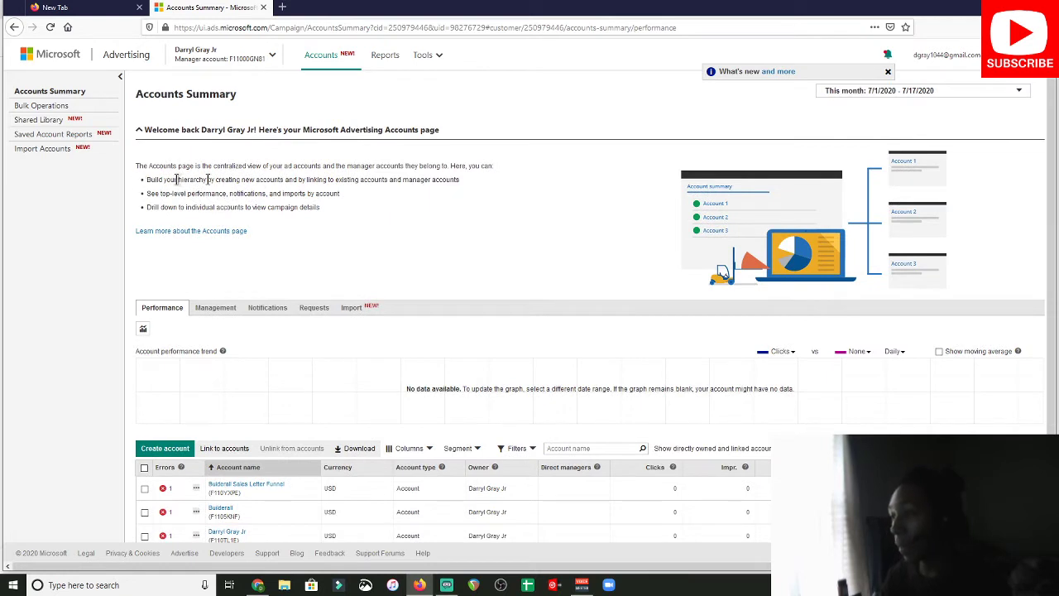
left_click(205, 54)
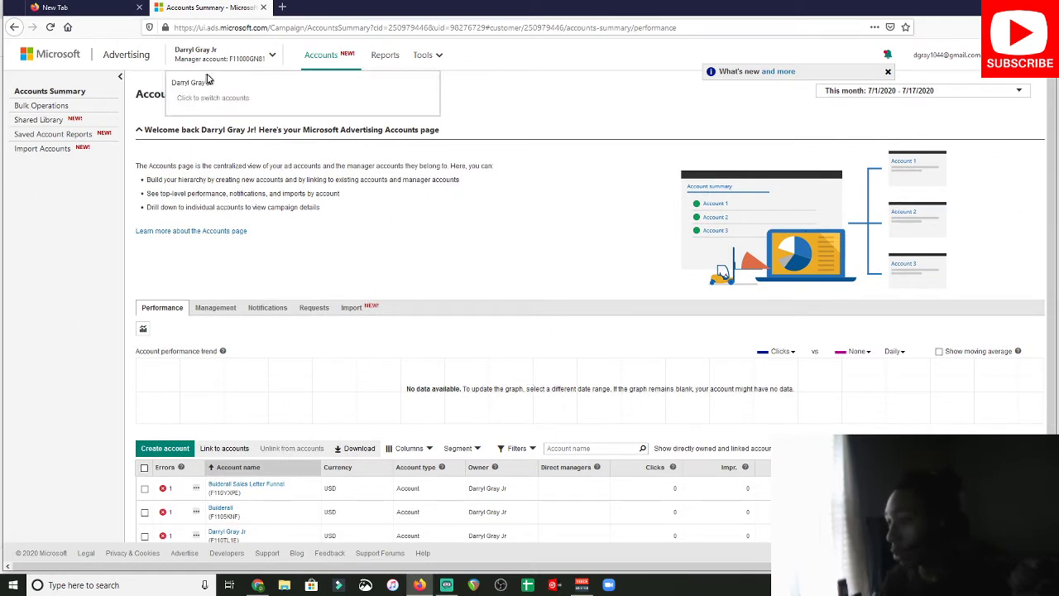
left_click(53, 215)
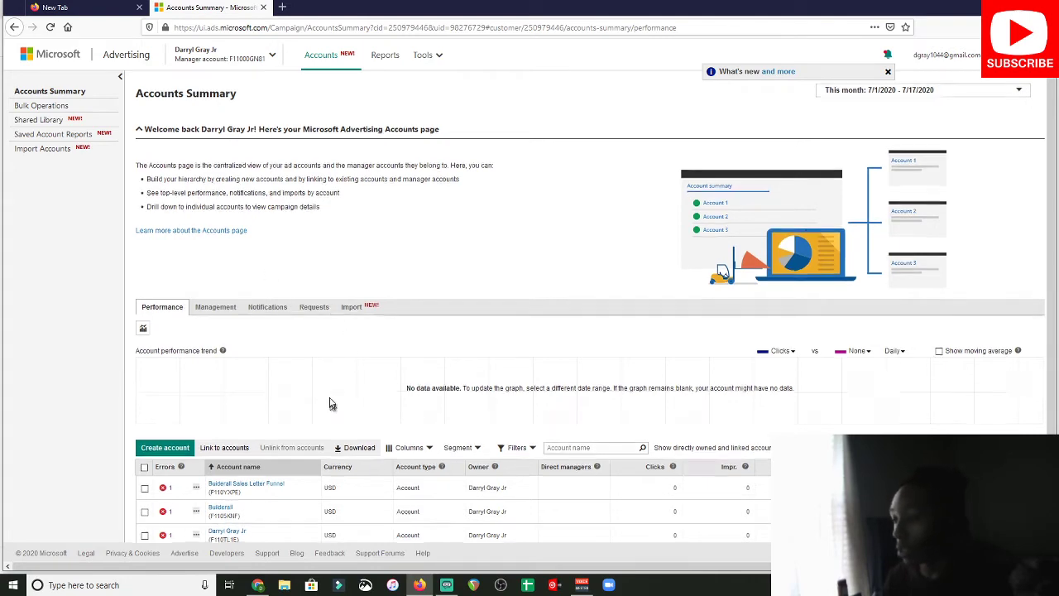
scroll(331, 402, "down", 2)
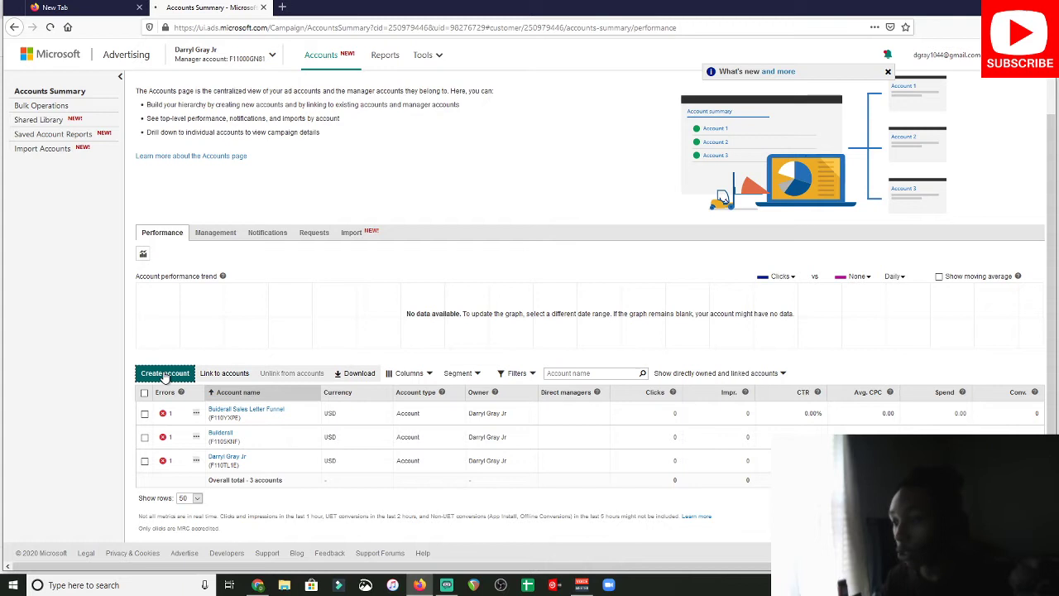
Start a new account named 'Youtube Test' with the signed-in user as primary contact
left_click(165, 374)
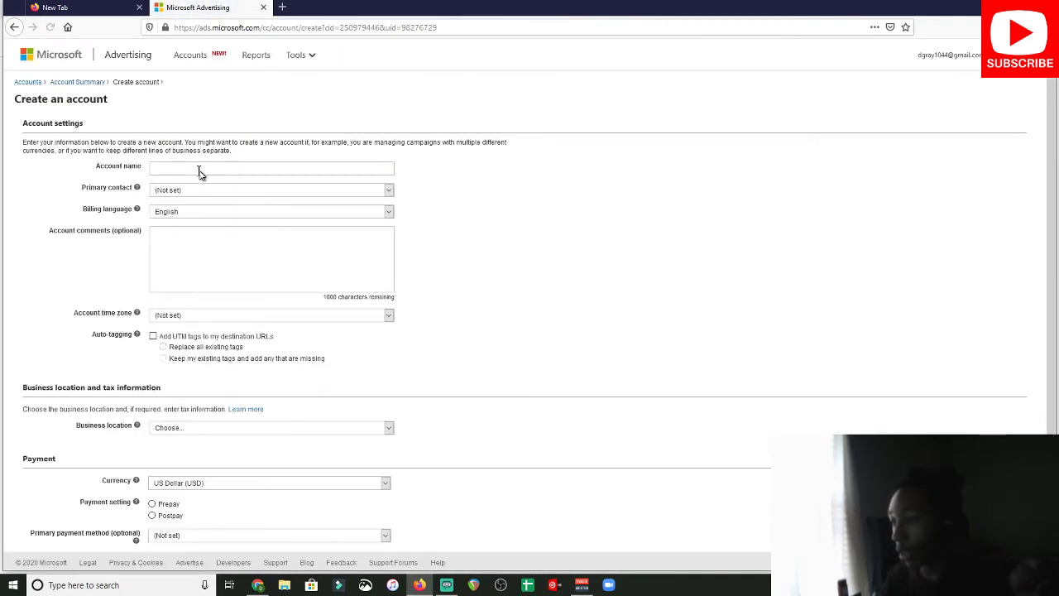
left_click(202, 168)
type("Y")
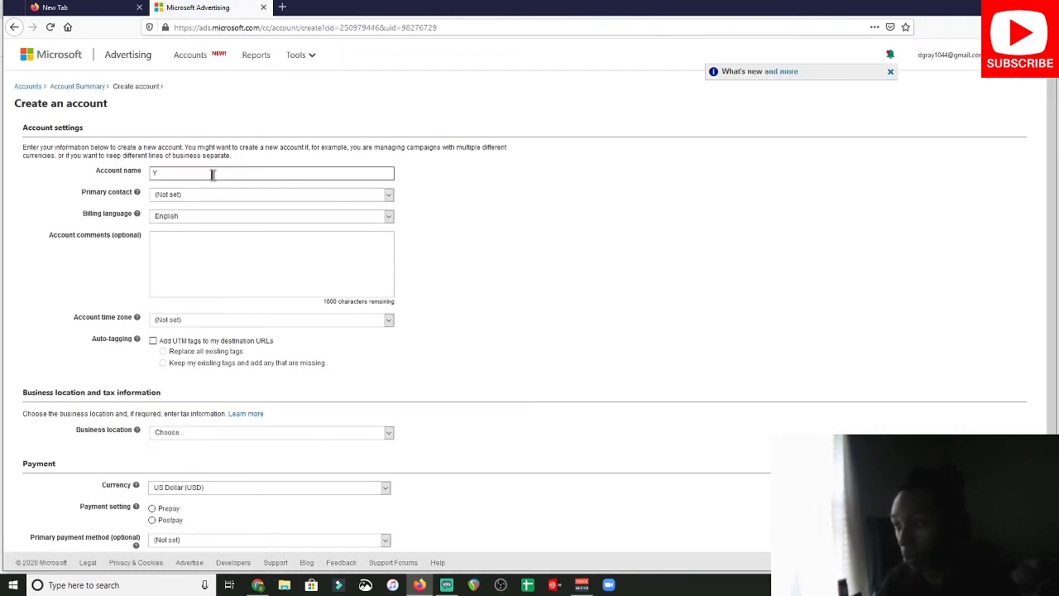
type("outube Test")
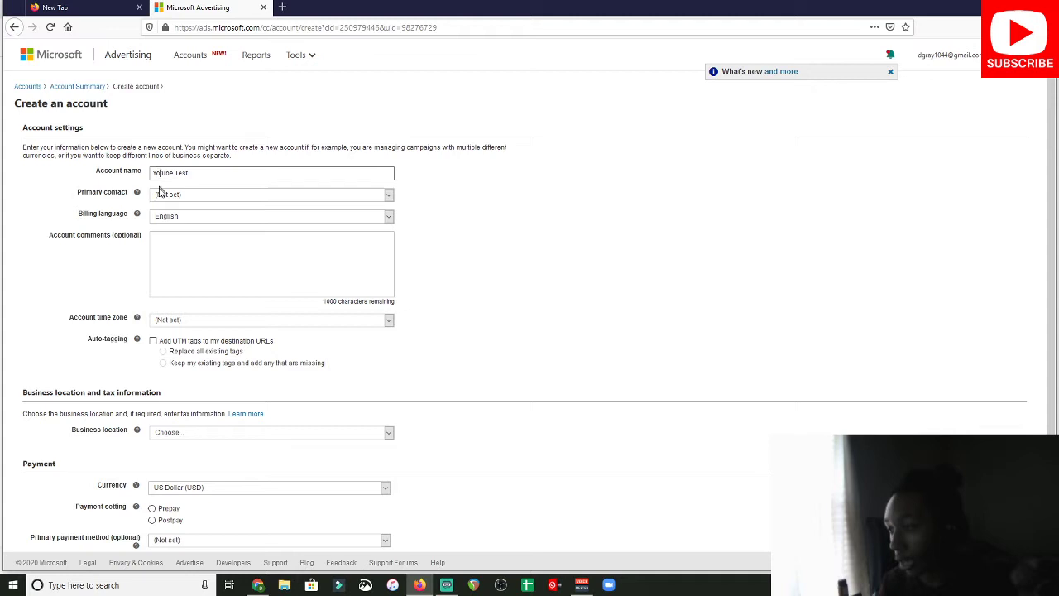
type("ut")
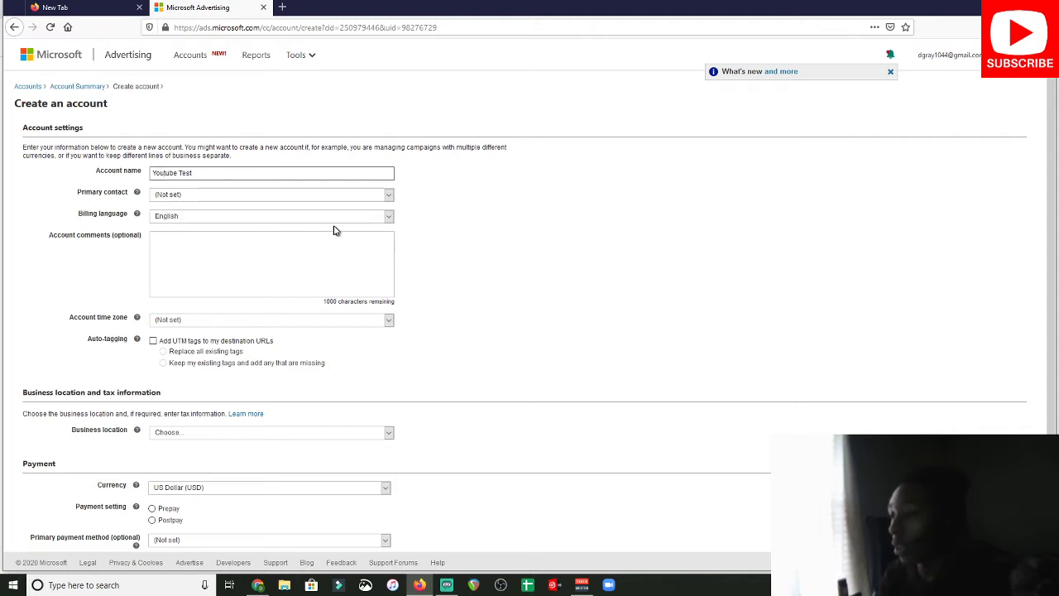
left_click(308, 198)
left_click(306, 218)
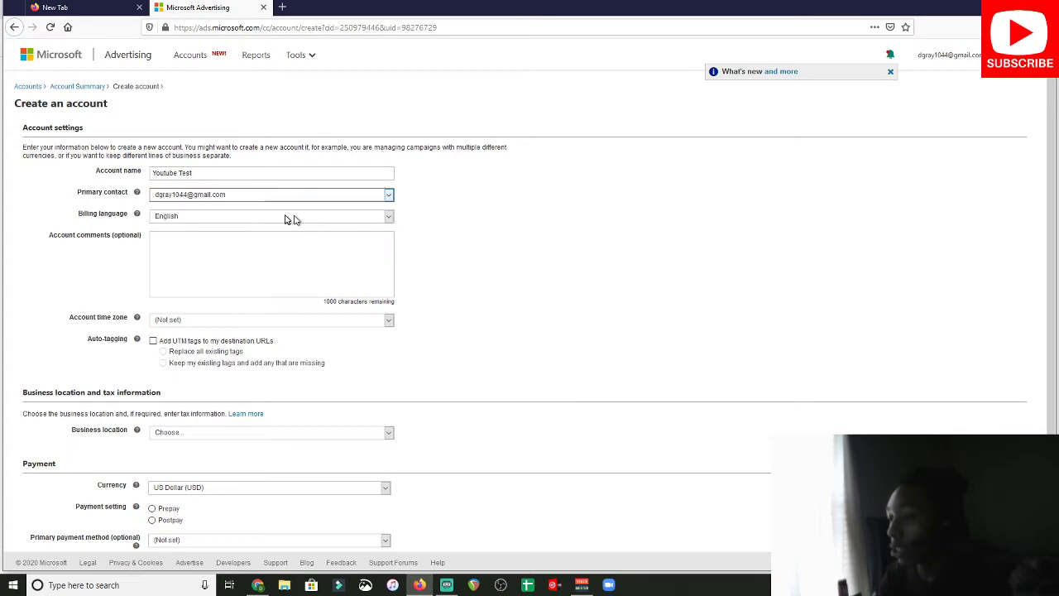
Set the account time zone to (GMT-06:00) Central Time (U.S. & Canada)
scroll(234, 256, "down", 2)
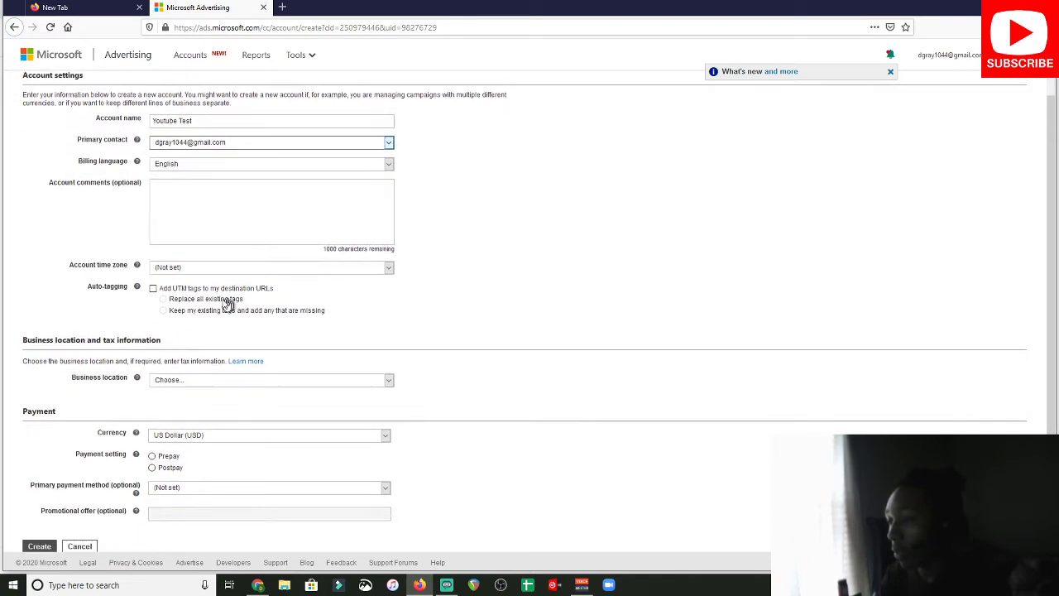
left_click(236, 264)
scroll(261, 312, "down", 2)
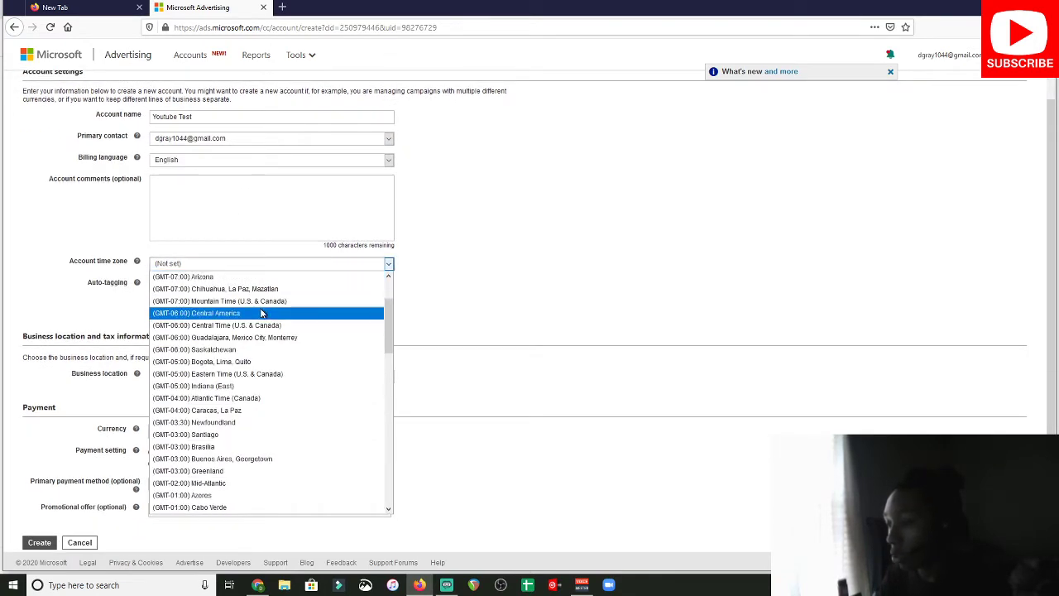
left_click(257, 314)
left_click(250, 267)
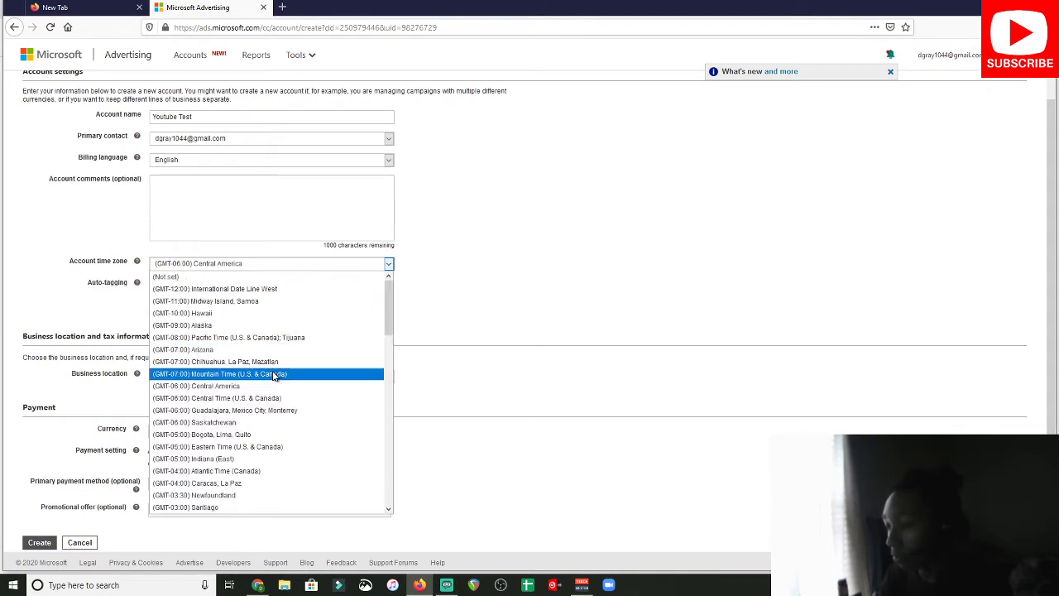
left_click(276, 398)
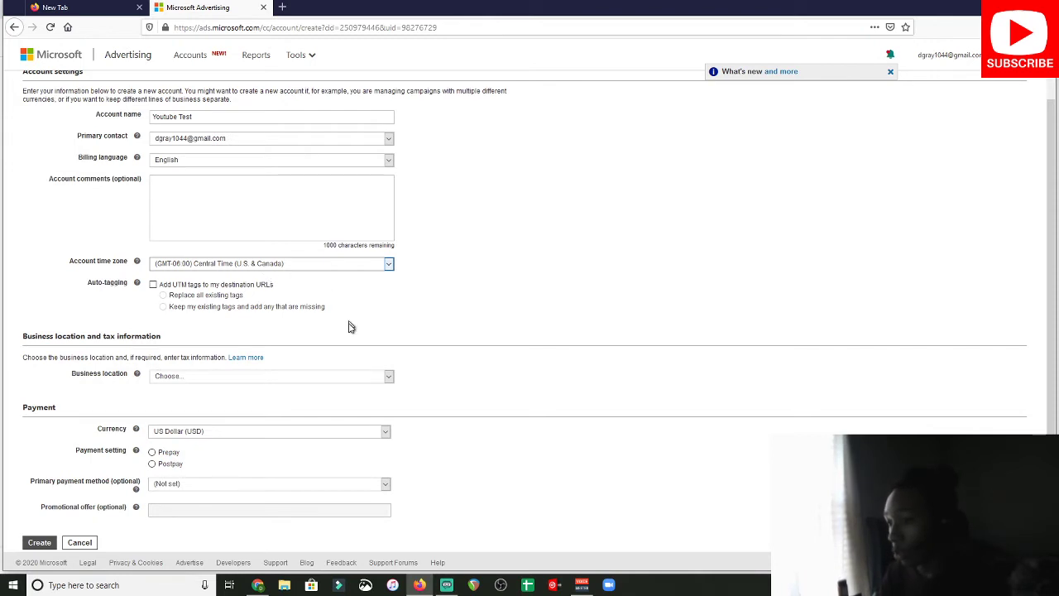
Choose United States as the account's business location
left_click(322, 378)
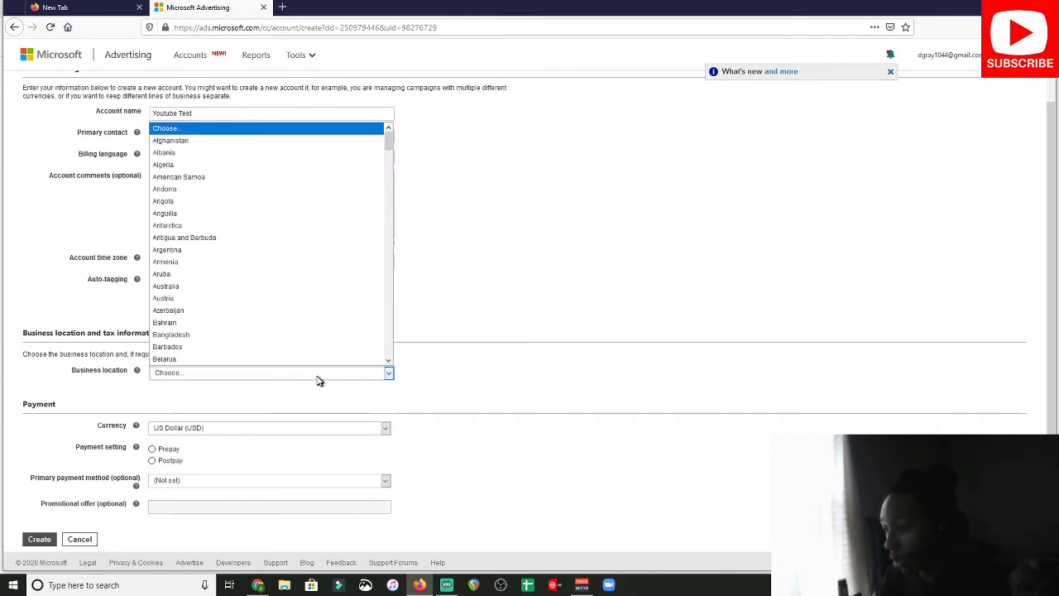
scroll(240, 191, "down", 18)
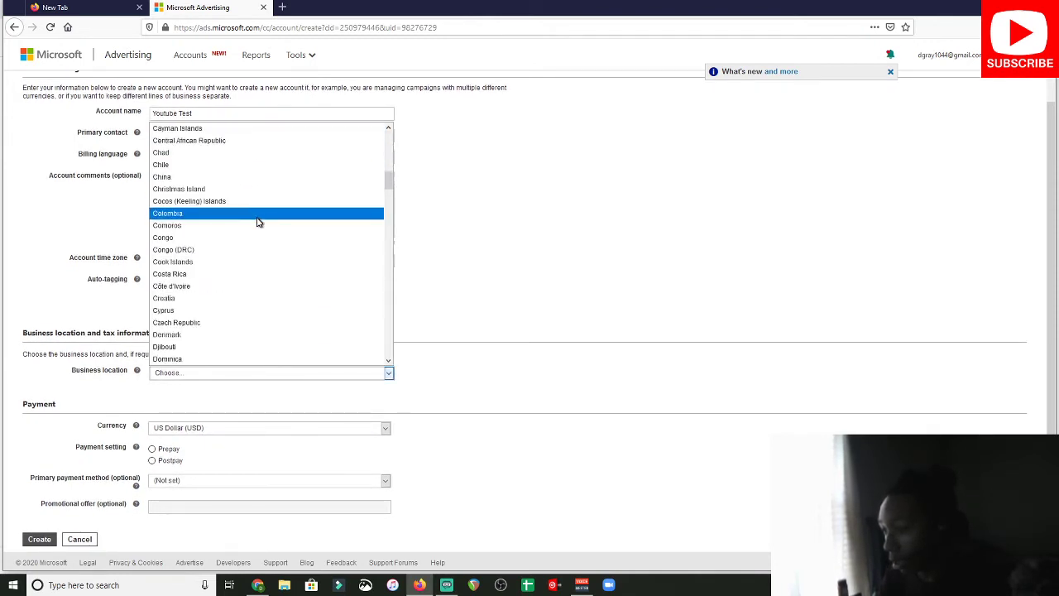
scroll(259, 224, "up", 8)
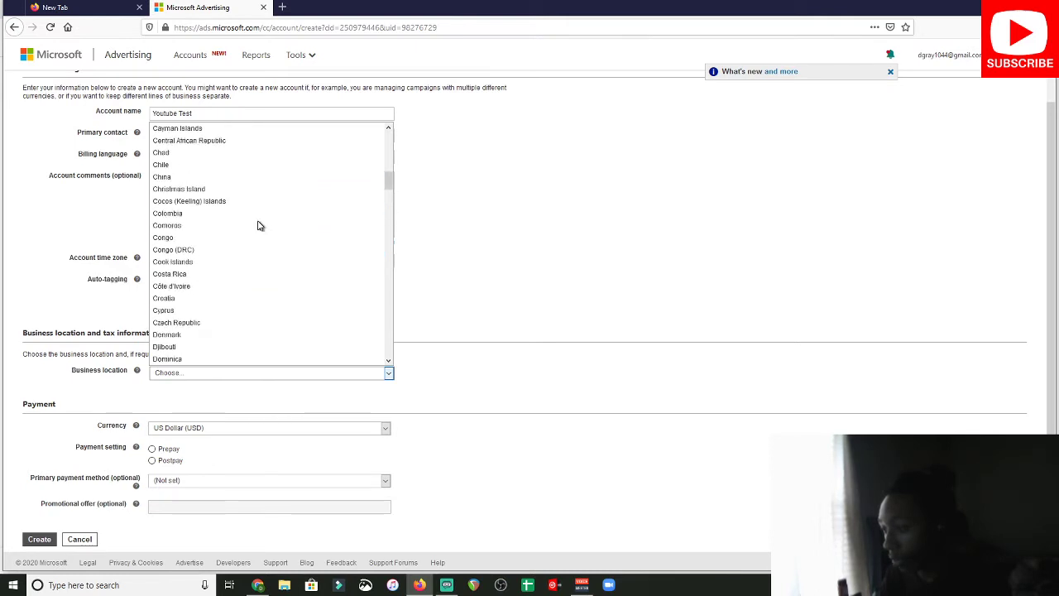
scroll(264, 226, "up", 4)
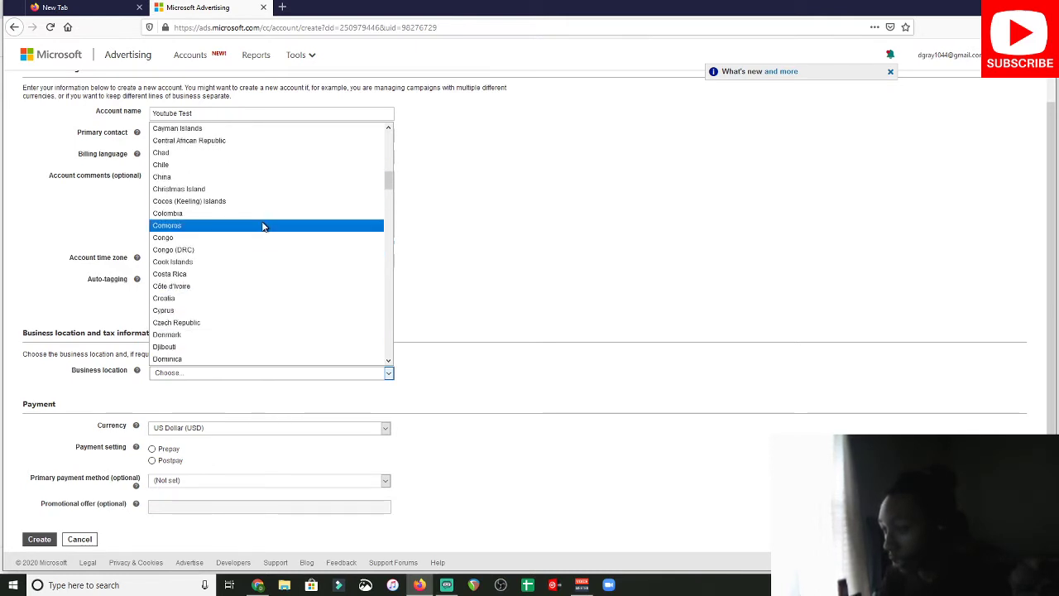
scroll(267, 230, "up", 4)
scroll(263, 230, "down", 18)
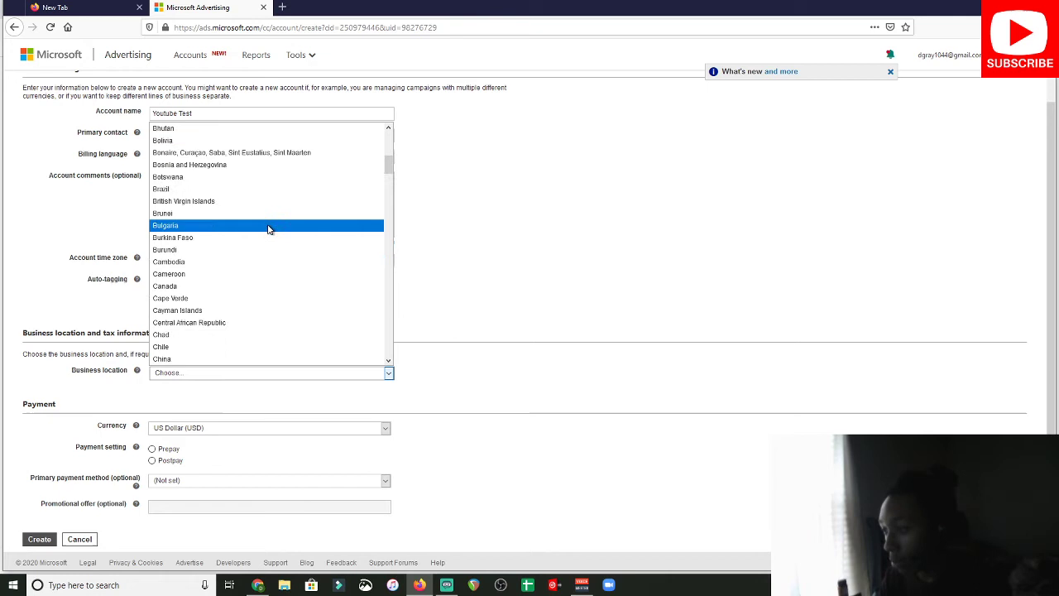
scroll(263, 231, "down", 20)
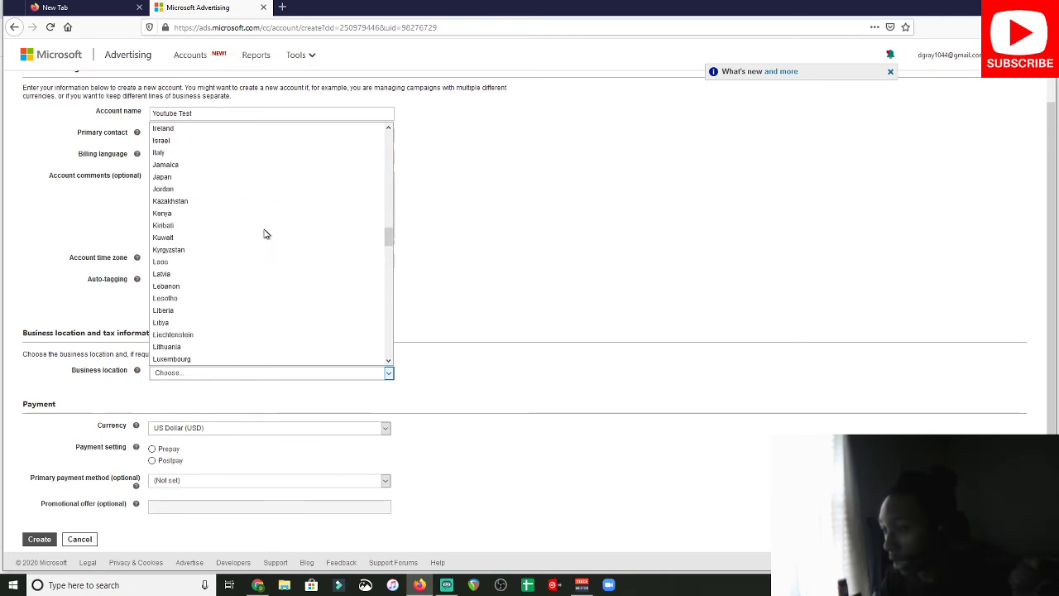
scroll(271, 235, "down", 11)
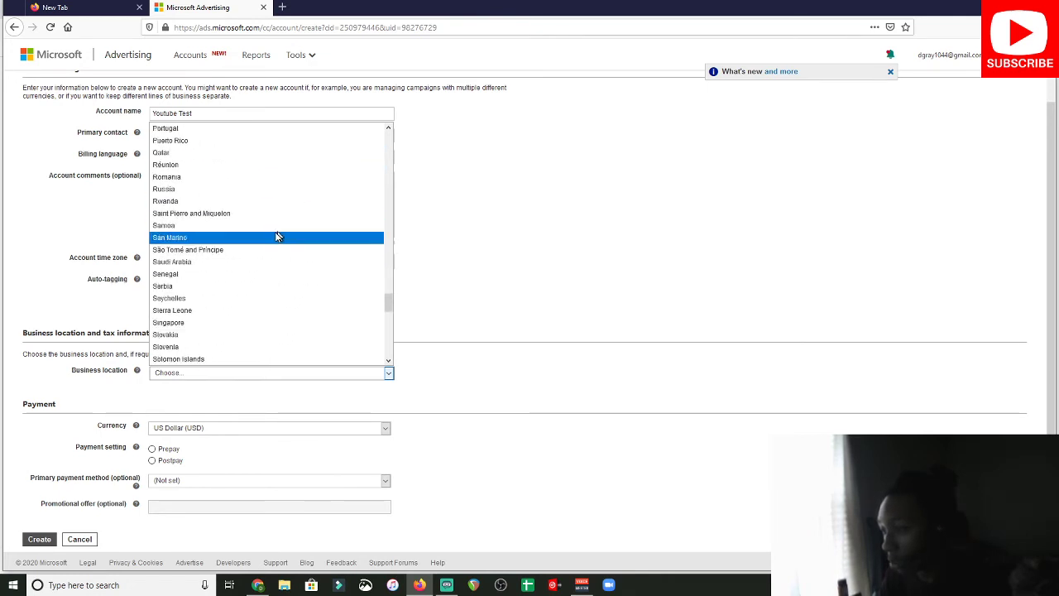
scroll(273, 236, "down", 7)
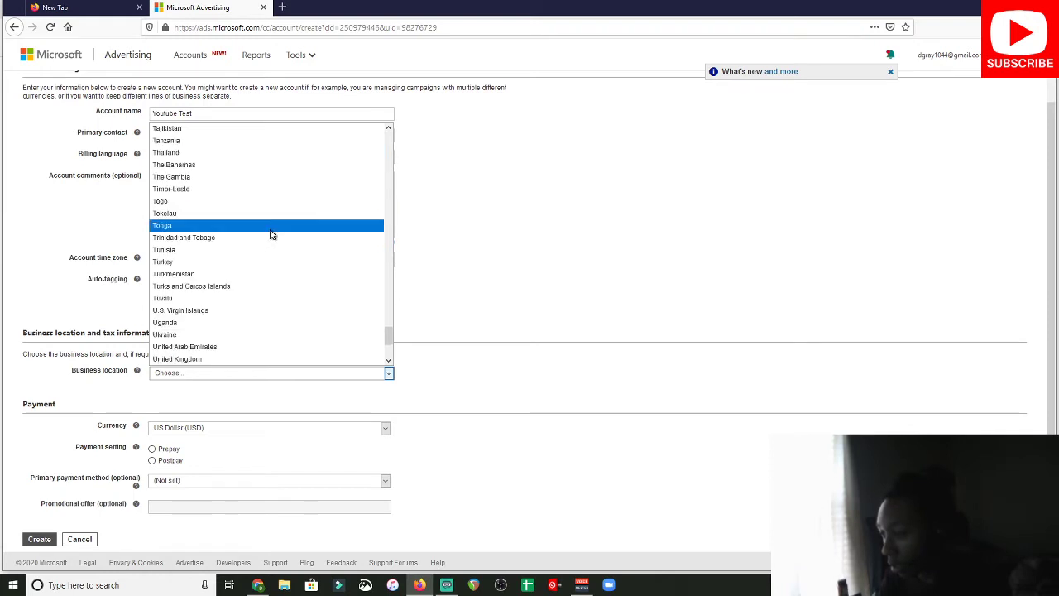
left_click(220, 335)
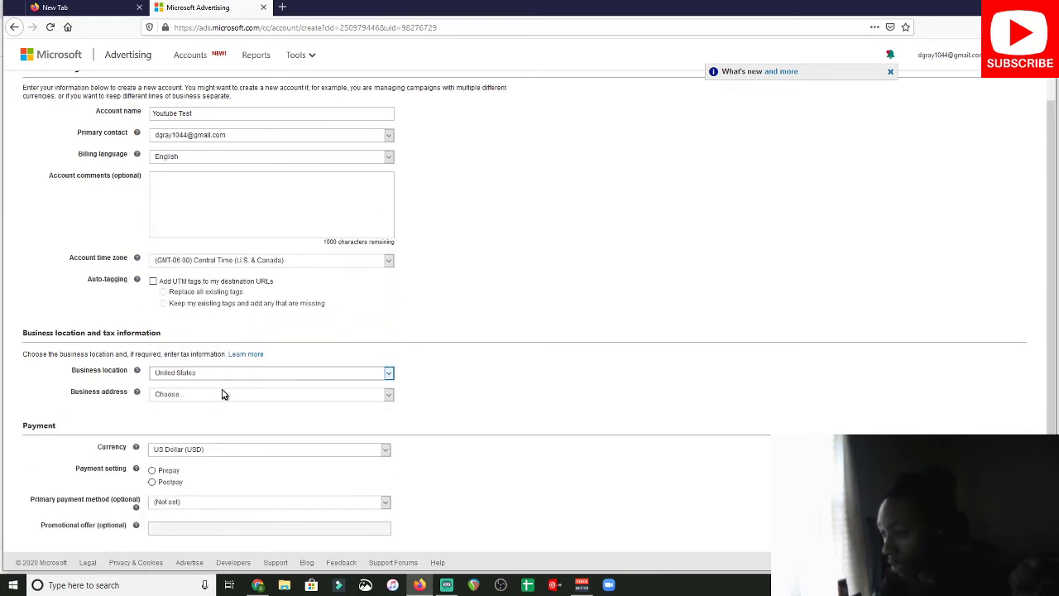
Use the saved business address, select Postpay billing, and create the account
left_click(222, 394)
left_click(230, 415)
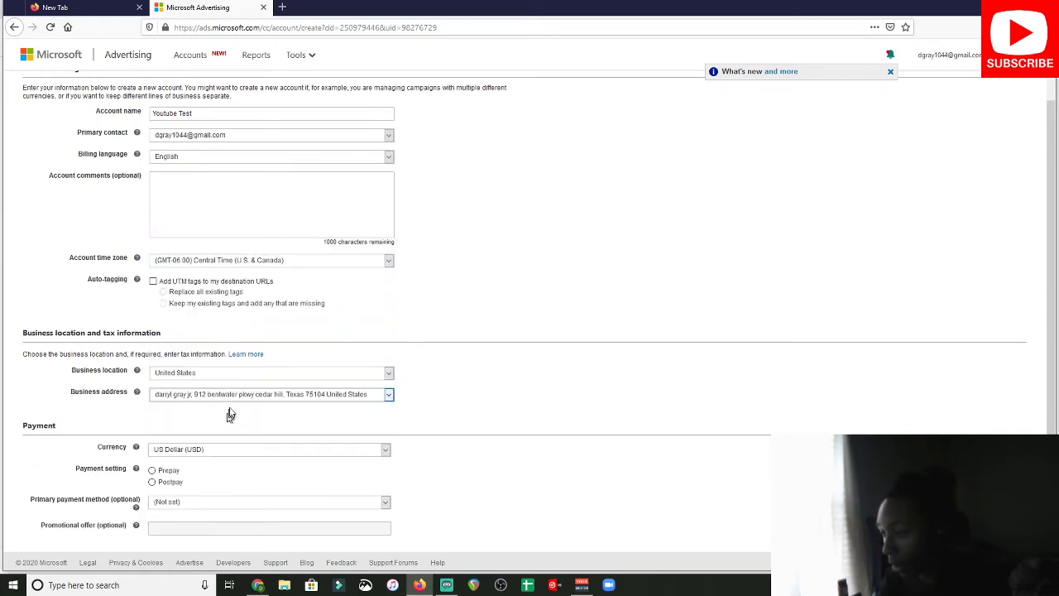
scroll(230, 415, "up", 1)
scroll(230, 415, "down", 2)
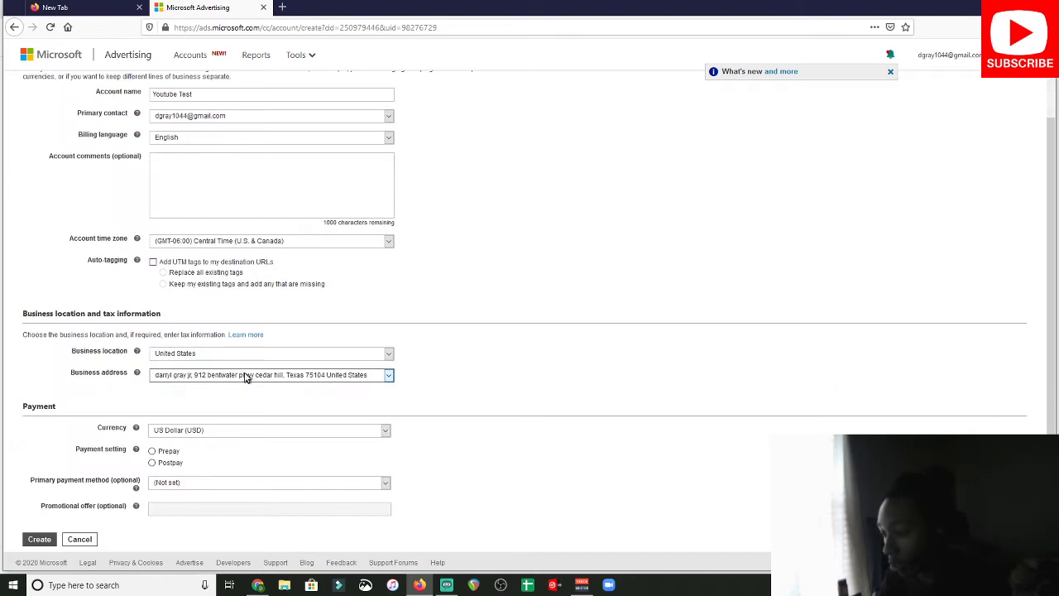
left_click(168, 463)
scroll(372, 451, "down", 1)
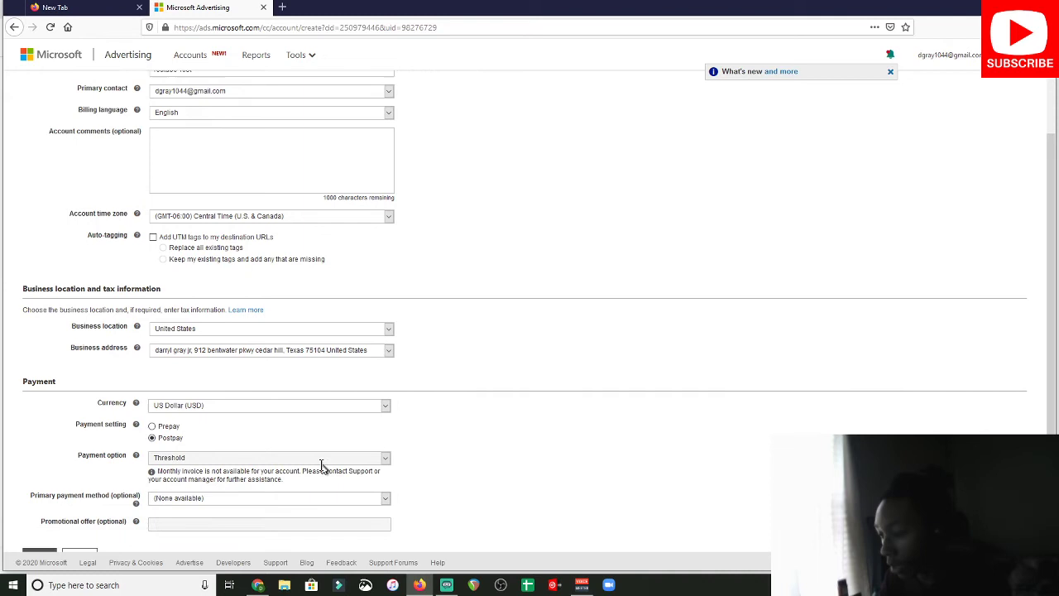
left_click(50, 544)
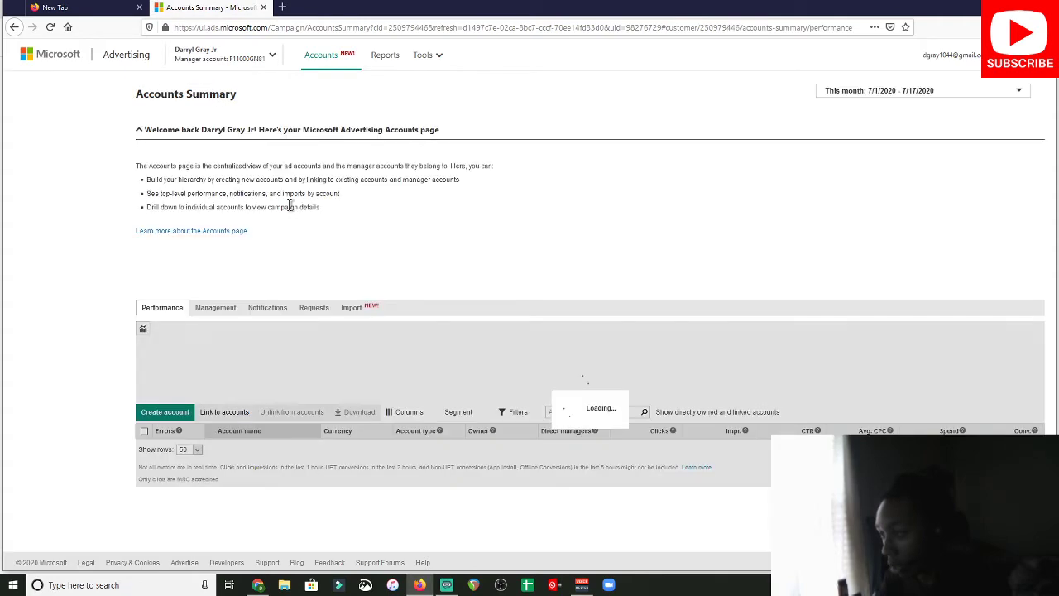
Open the Youtube Test account from the Accounts Summary list
scroll(276, 466, "down", 2)
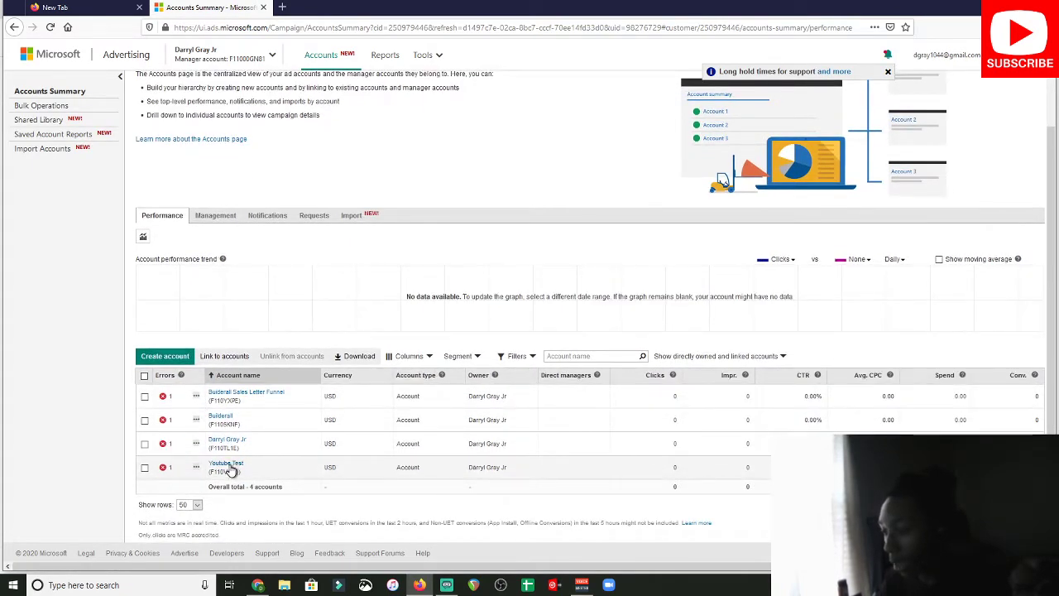
left_click(229, 470)
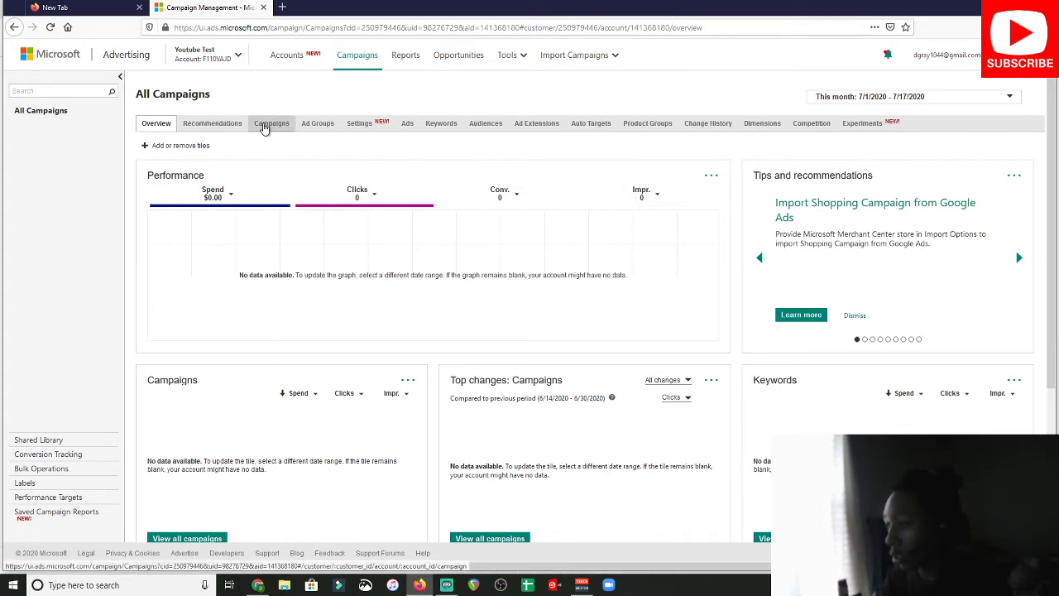
Create a new campaign with the 'Visits to my website' goal
left_click(266, 125)
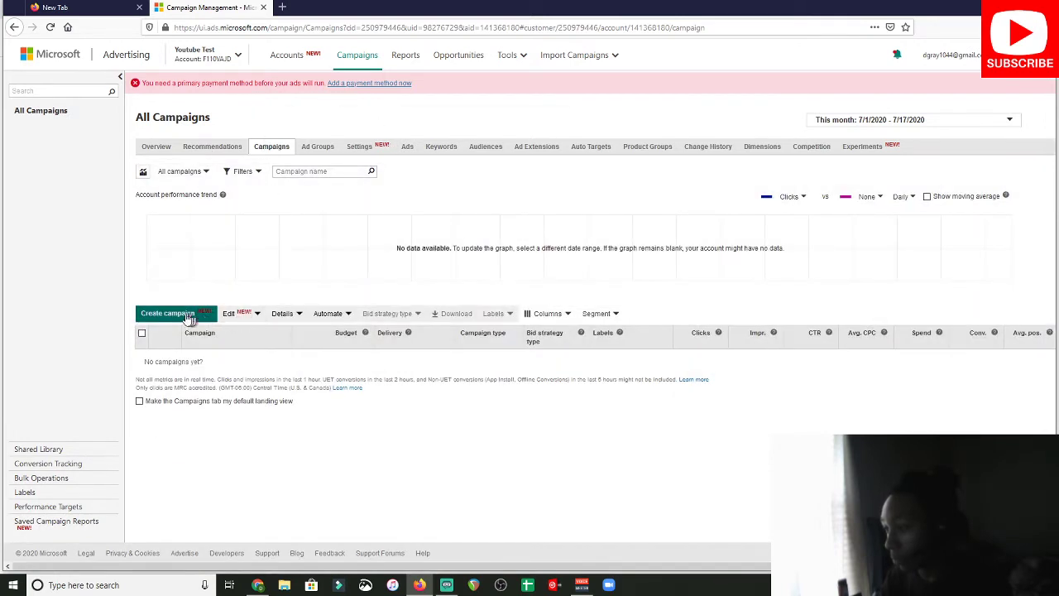
left_click(185, 318)
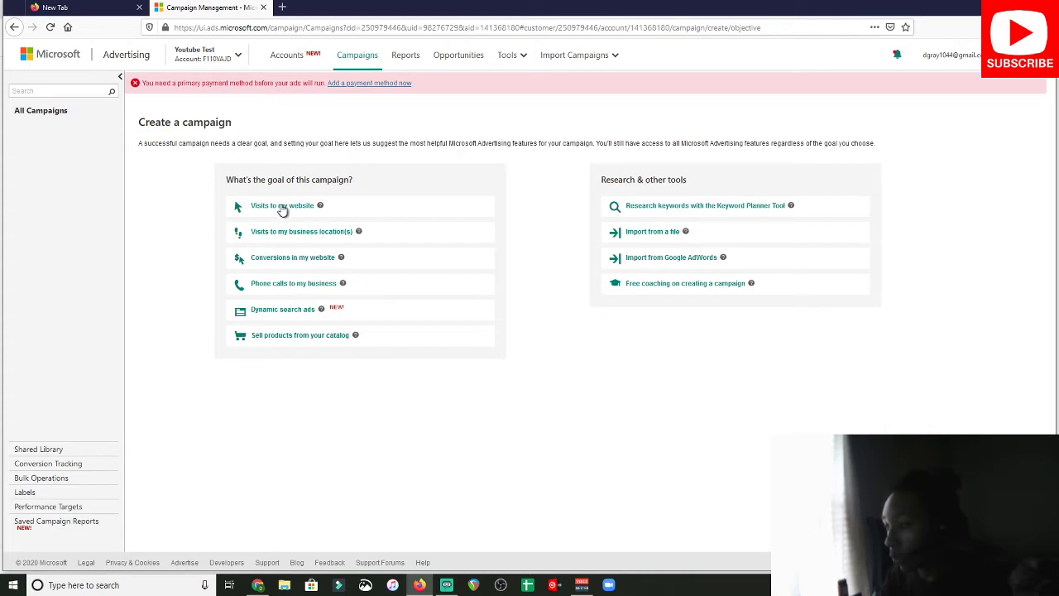
left_click(281, 206)
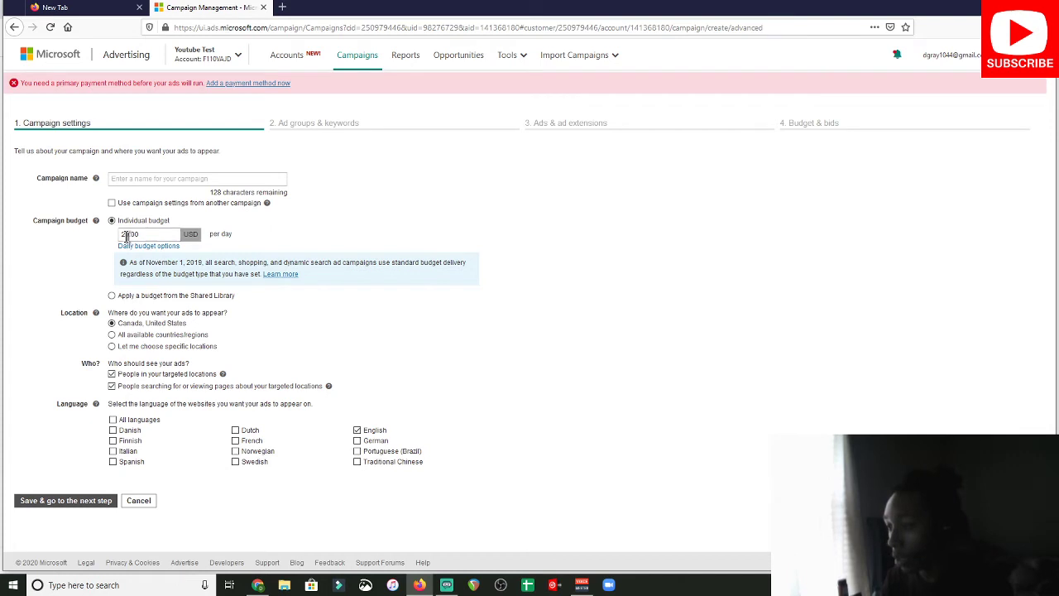
Lower the daily budget from 20.00 to 10.00 USD and name the campaign 'Youtube Test'
left_click(126, 235)
key("BackSpace")
type("1")
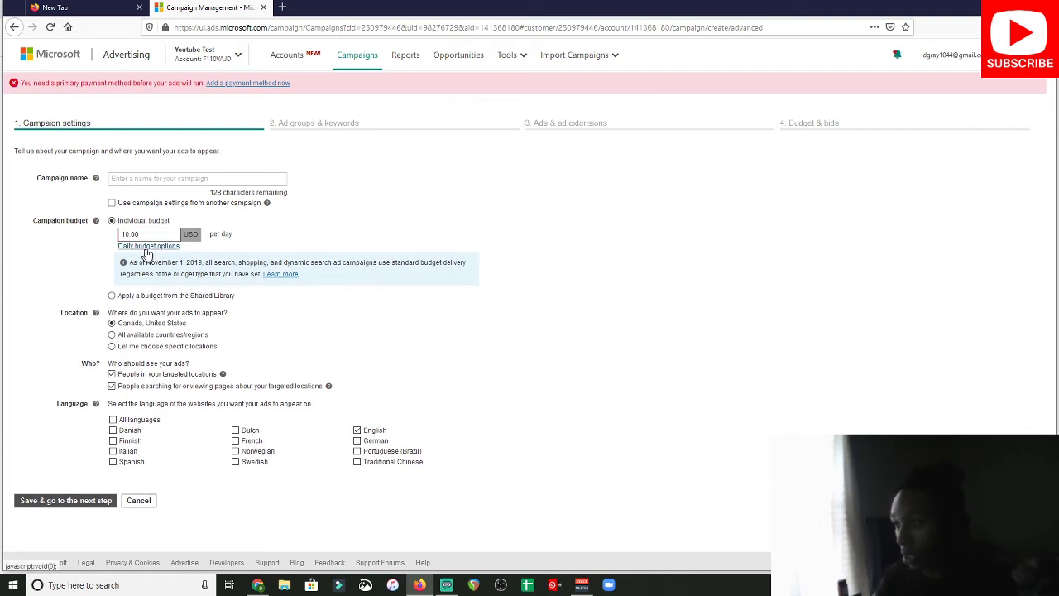
left_click(195, 179)
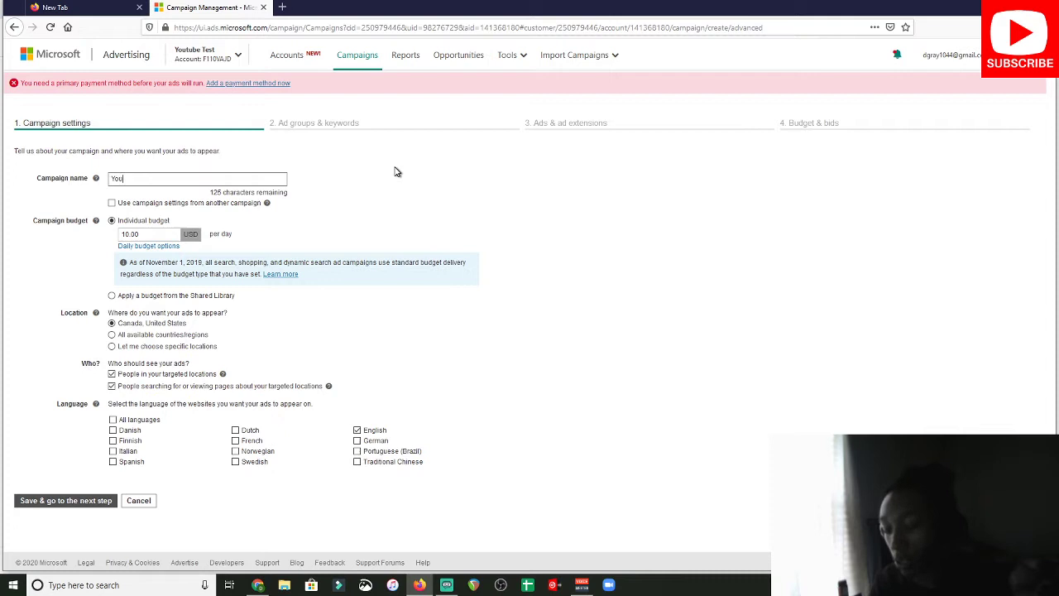
type("Youtube Test")
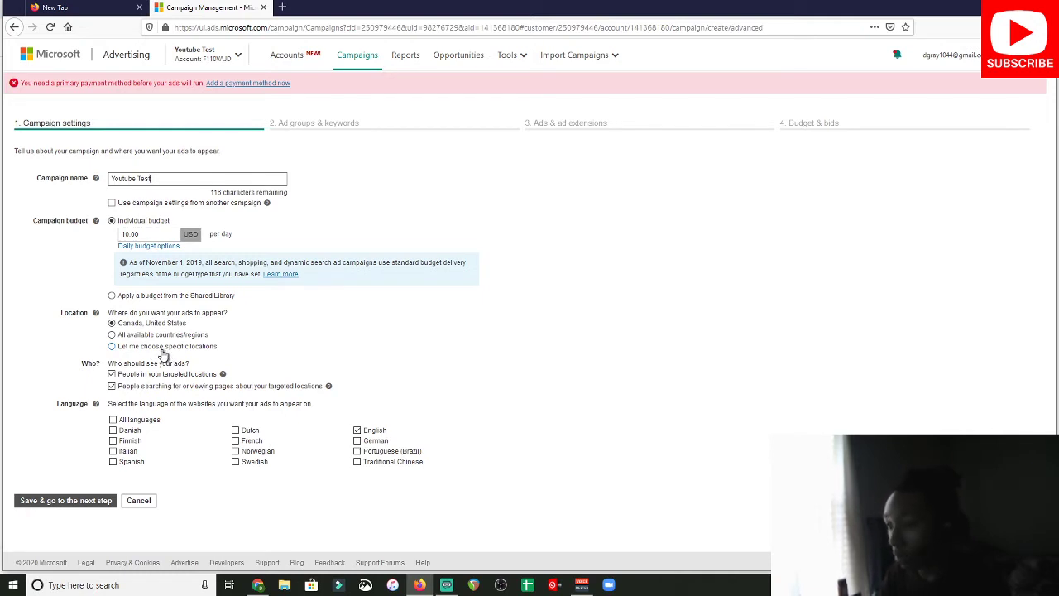
Switch to specific location targeting and target the United States
left_click(162, 347)
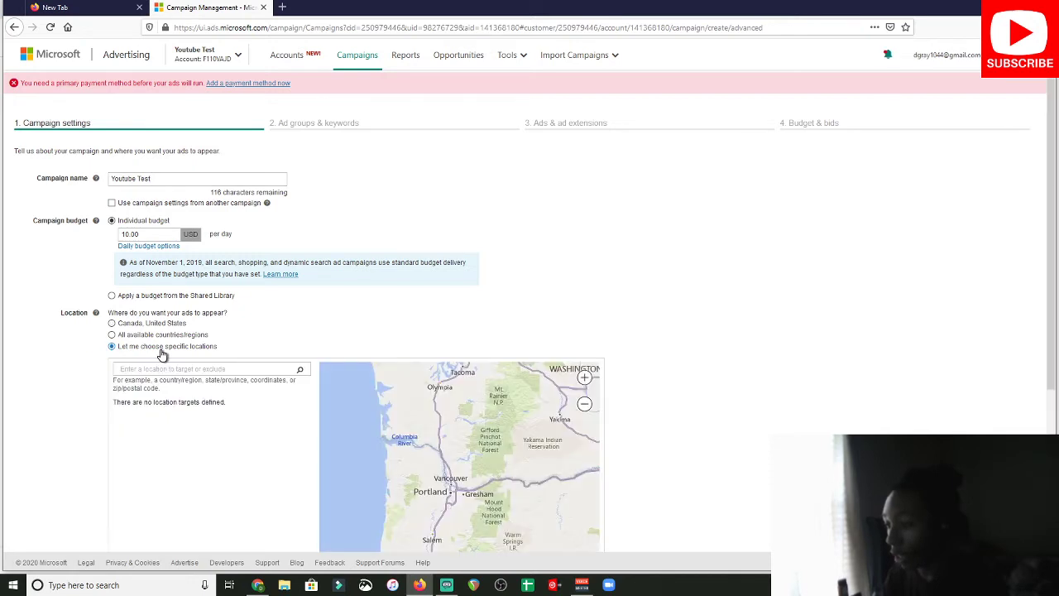
left_click(166, 369)
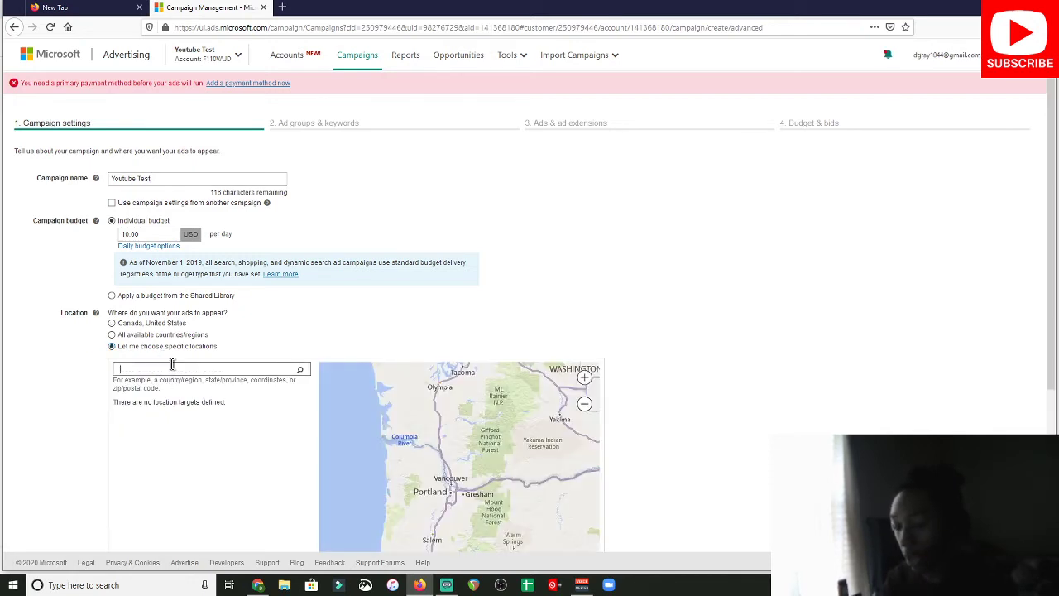
type("Unit")
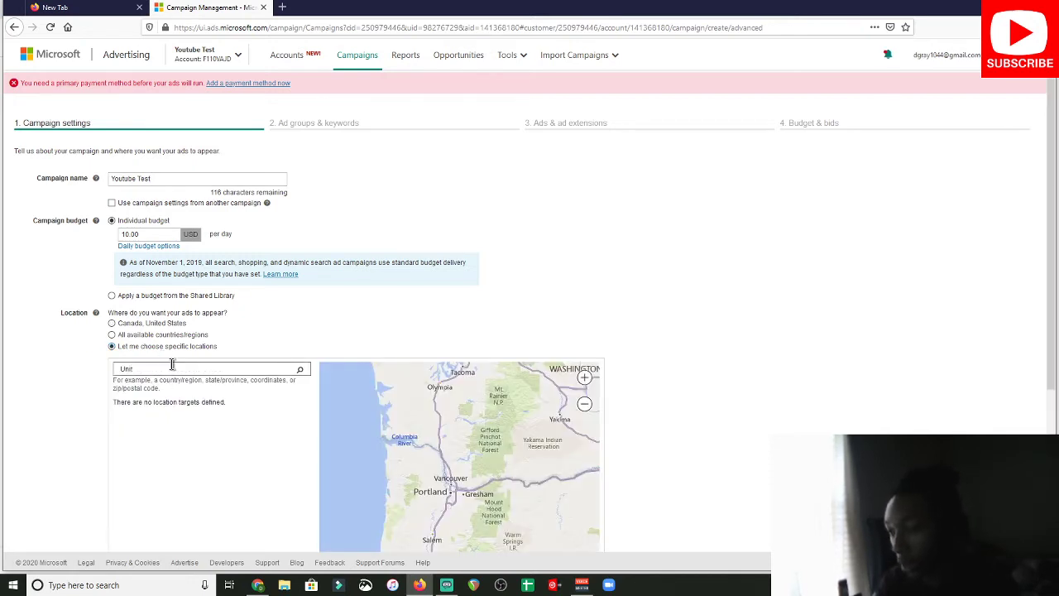
type("ed States")
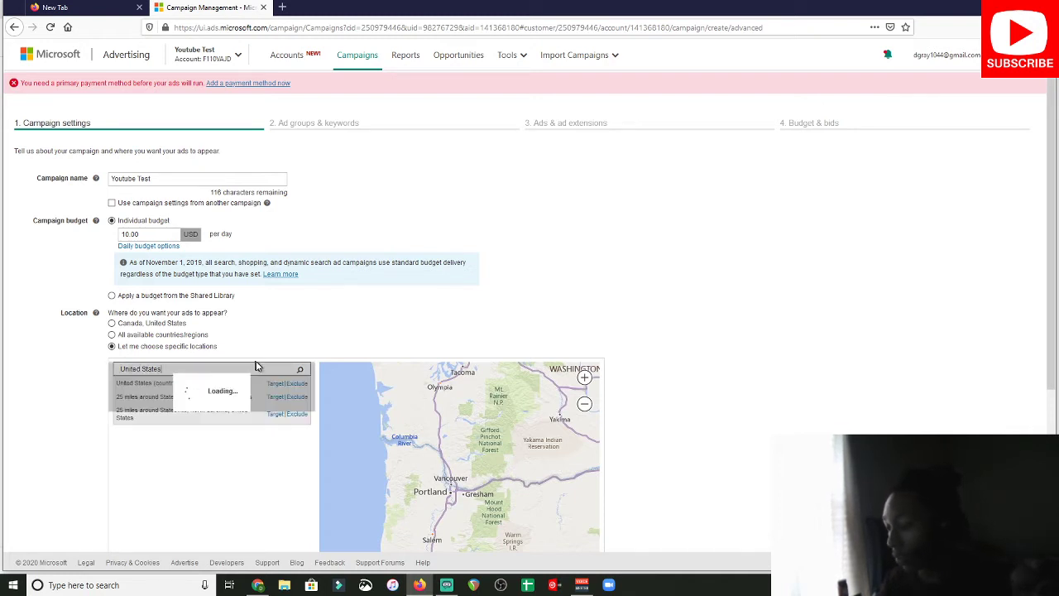
left_click(274, 383)
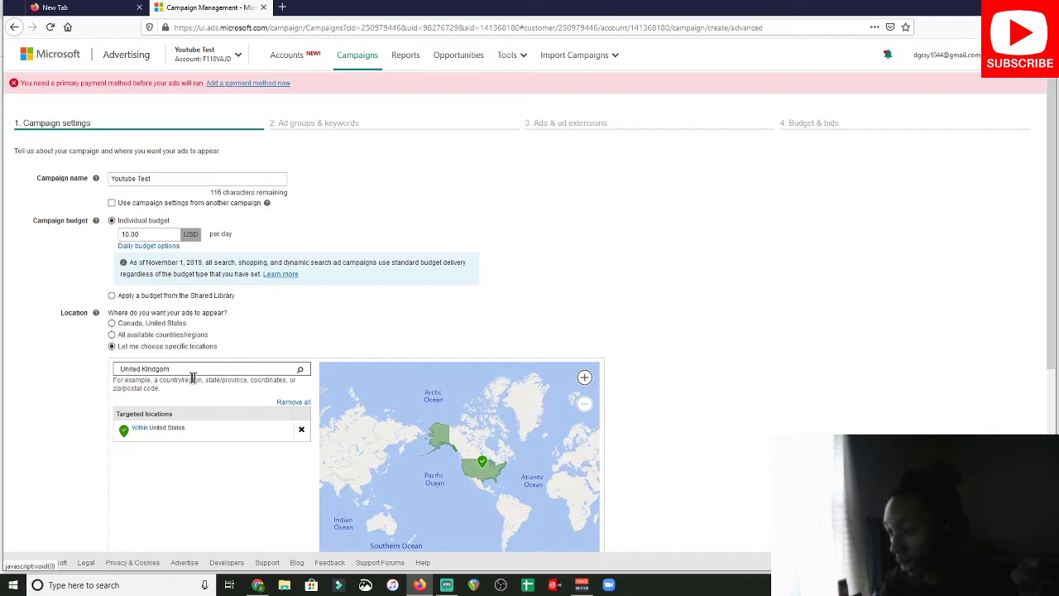
Search for United Kingdom as a location, correcting the search text until suggestions appear
key("Return")
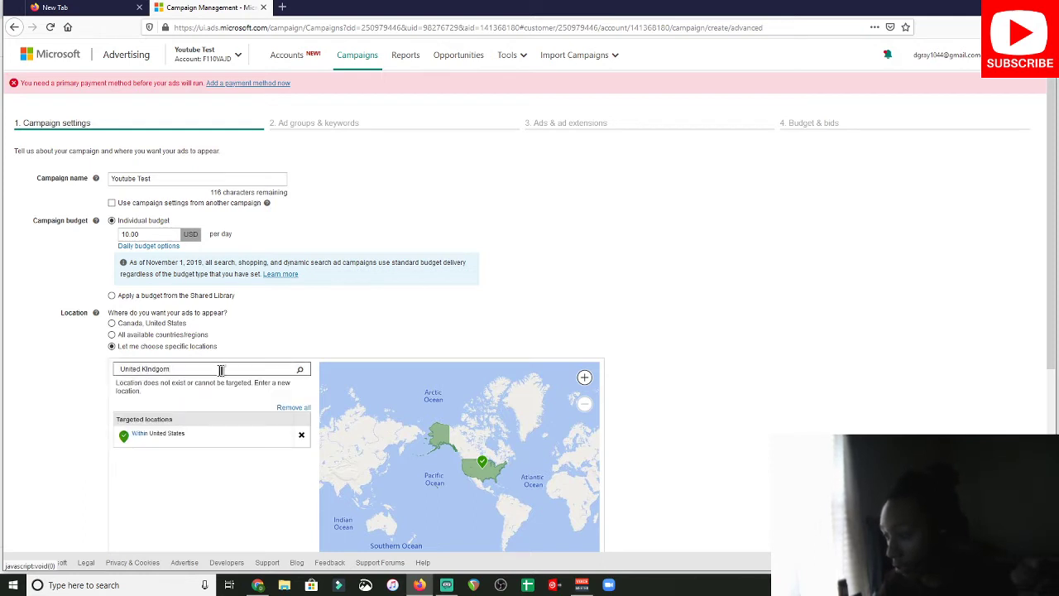
left_click(148, 368)
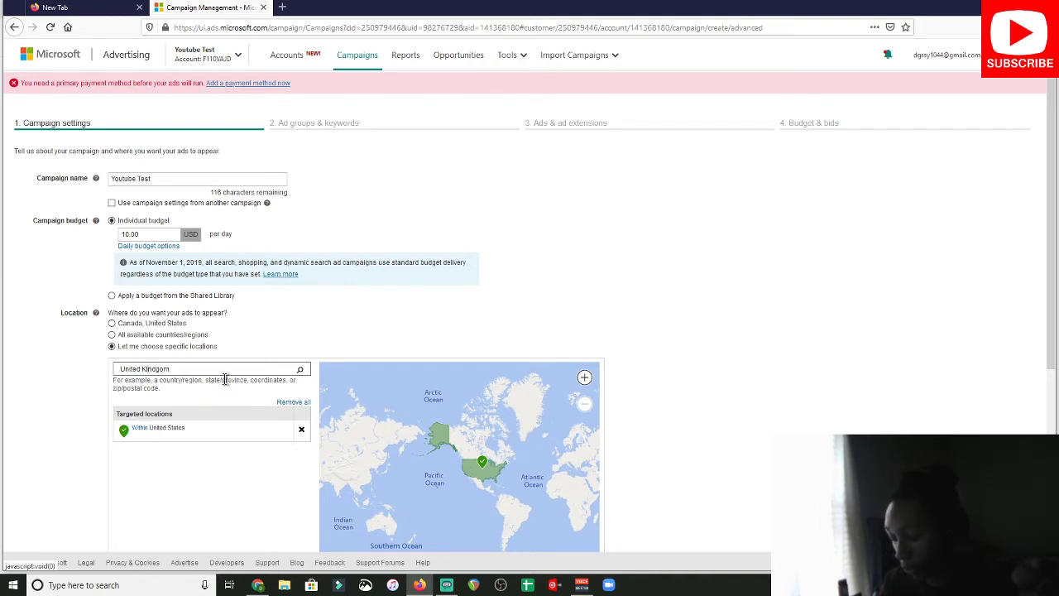
key("Return")
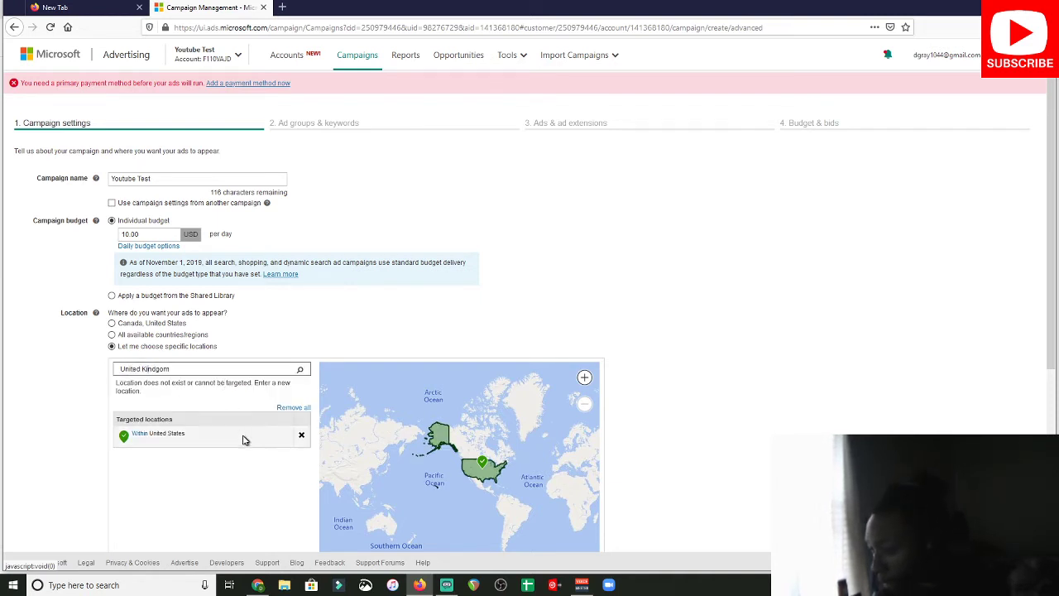
left_click_drag(215, 372, 114, 383)
left_click(197, 372)
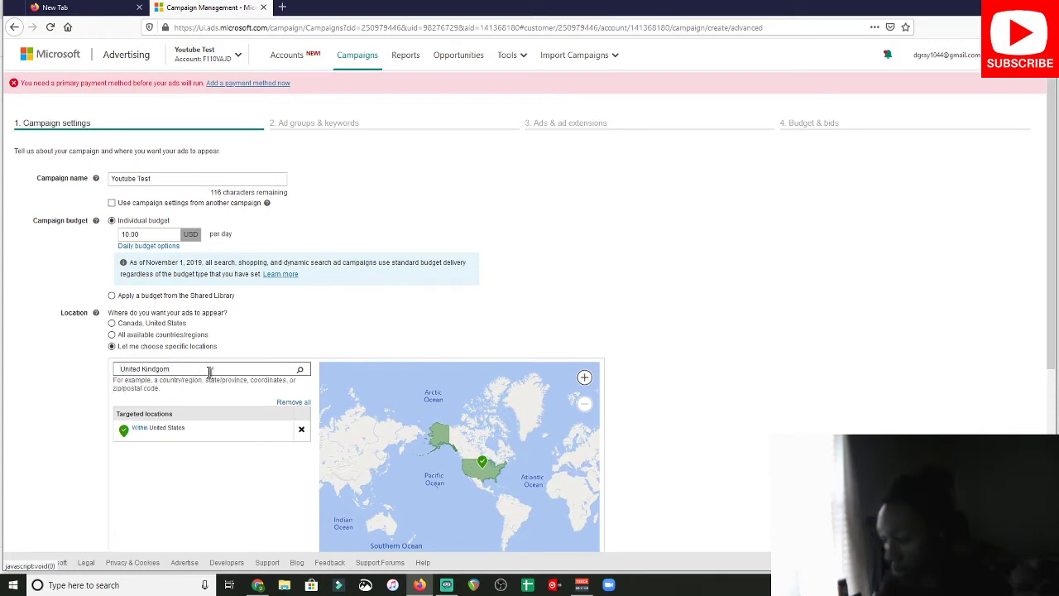
key("BackSpace")
key("BackSpace")
key("BackSpace")
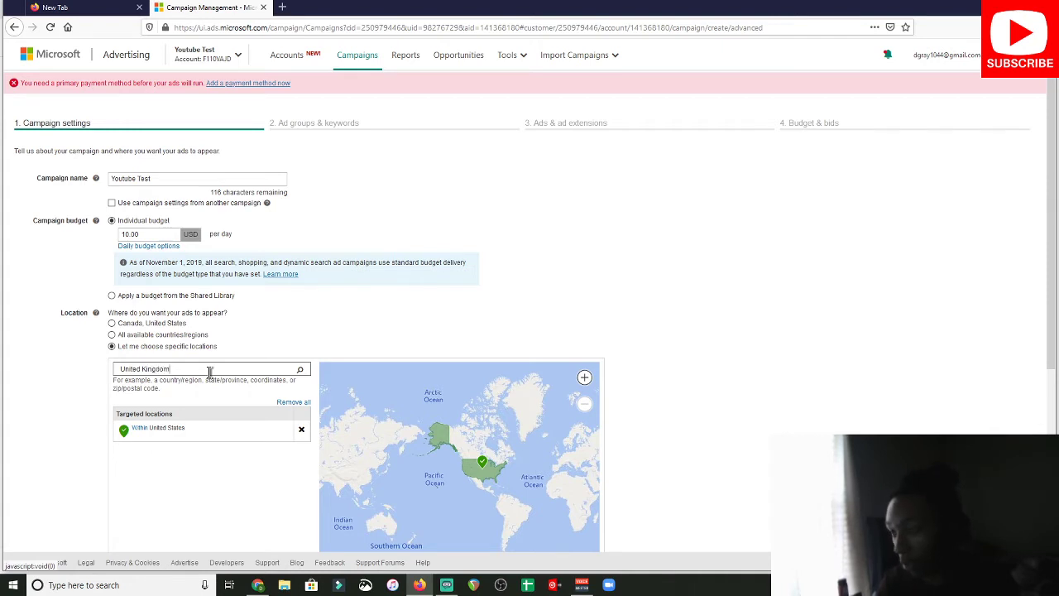
type("dom")
key("Return")
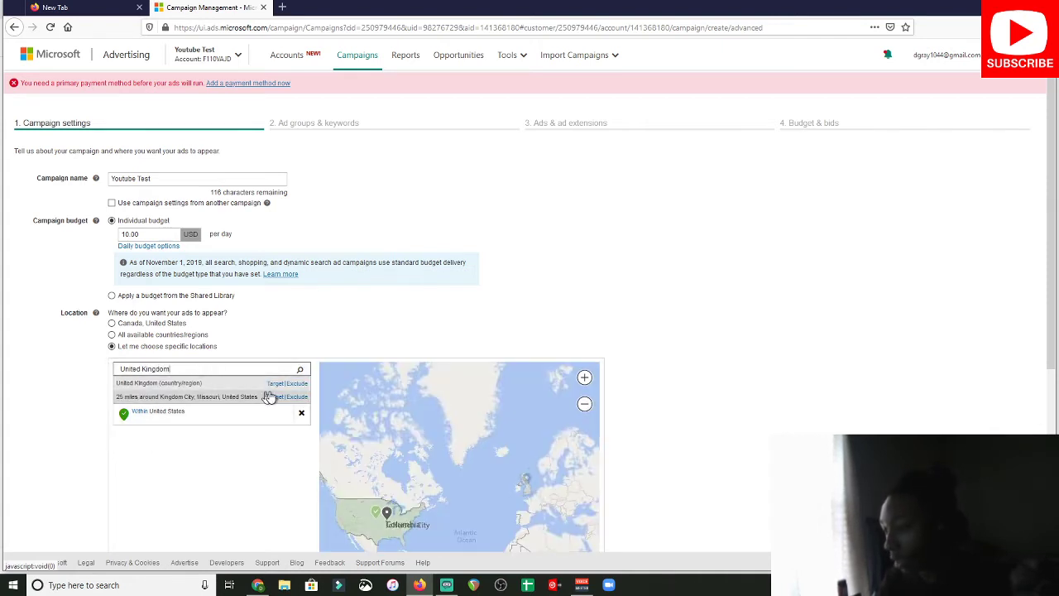
Target the United Kingdom, Mexico, New Zealand and Canada as additional locations
left_click(274, 384)
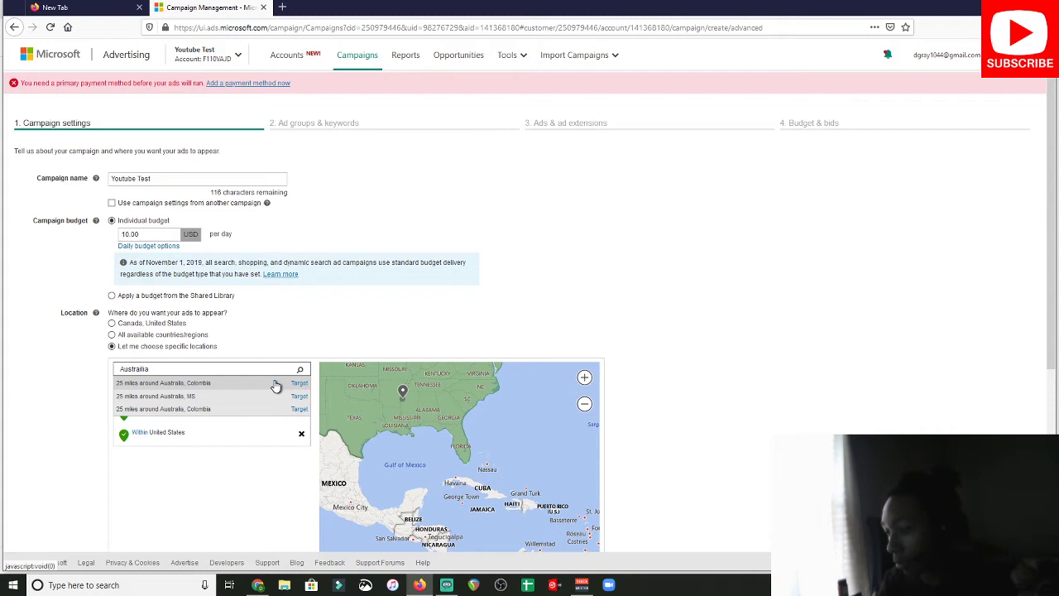
left_click(245, 368)
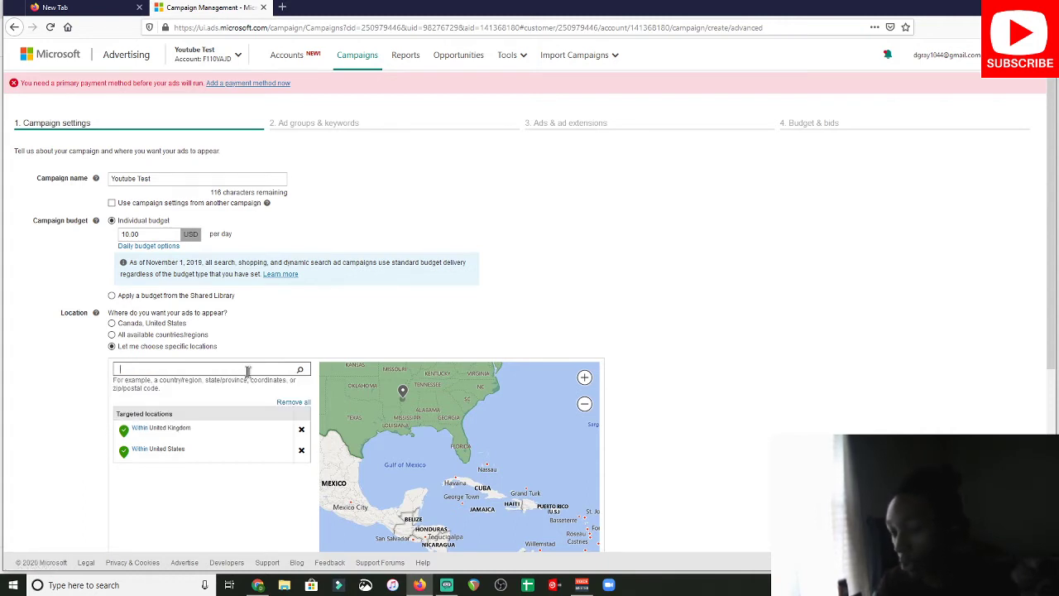
type("Mexico")
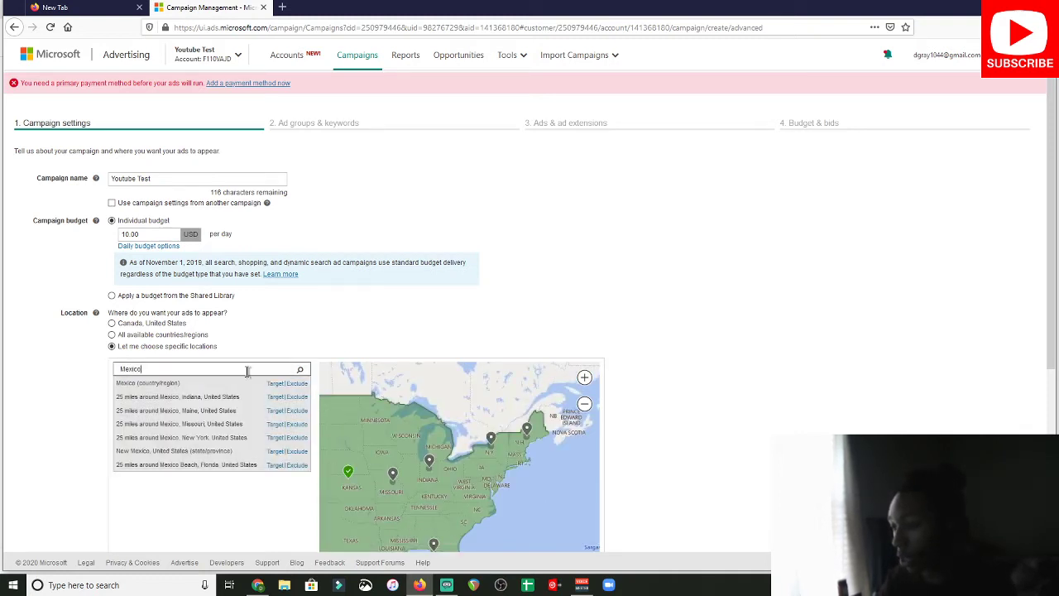
left_click(280, 384)
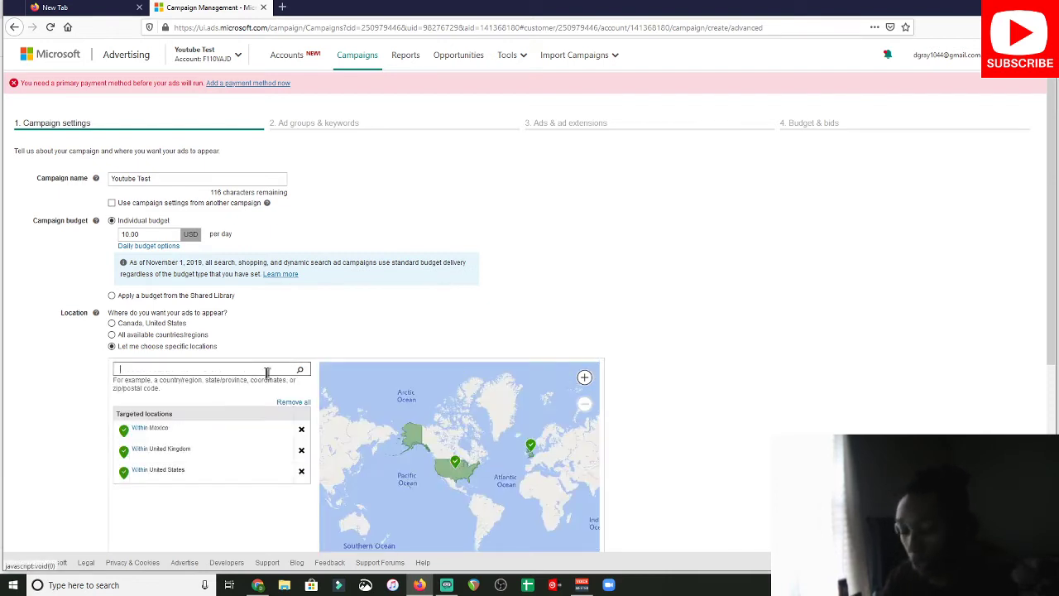
type("New Zealand")
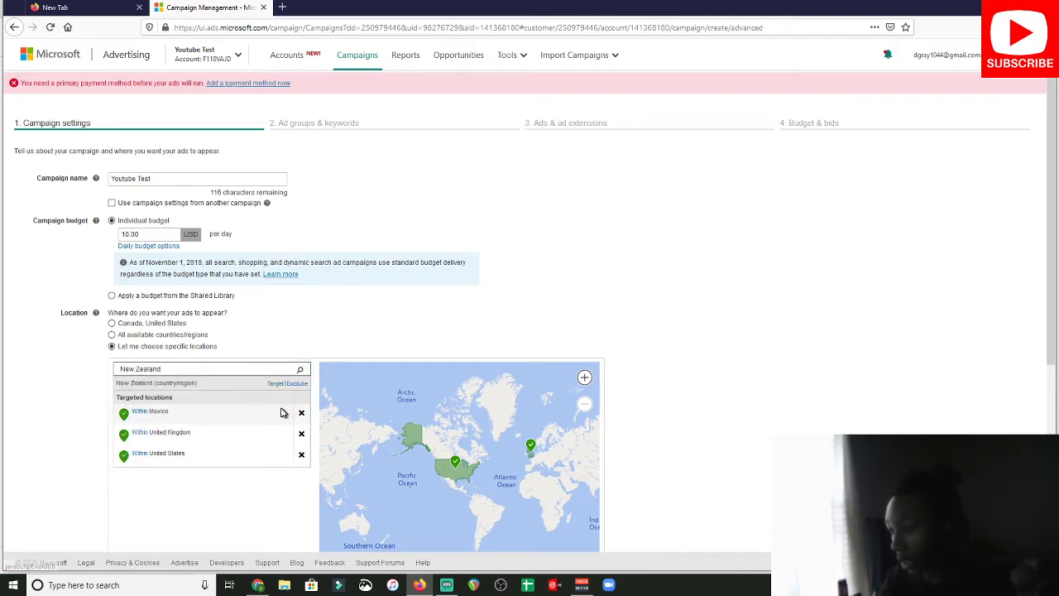
left_click(280, 383)
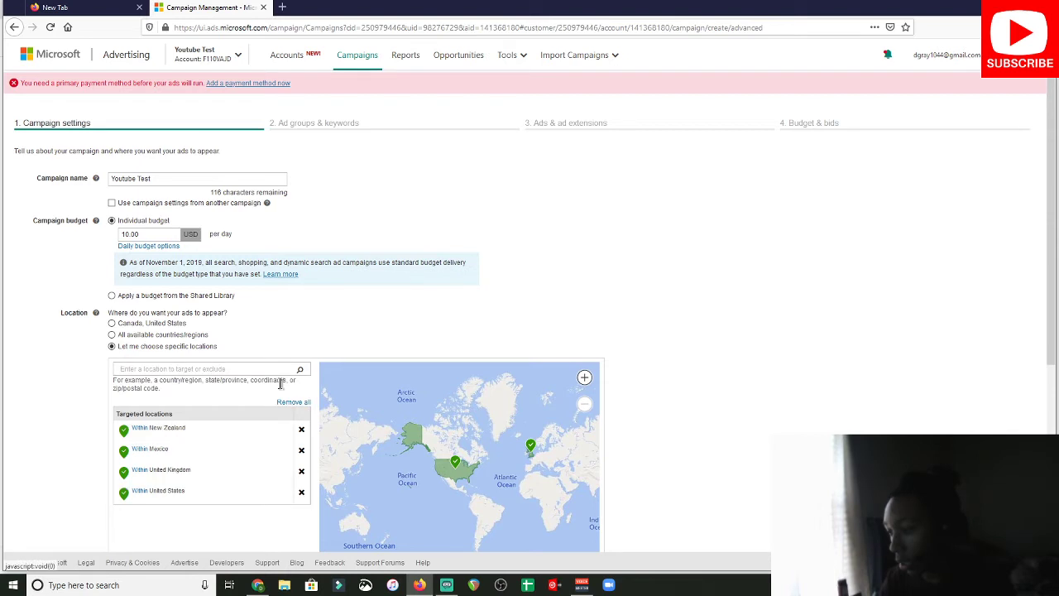
left_click(221, 367)
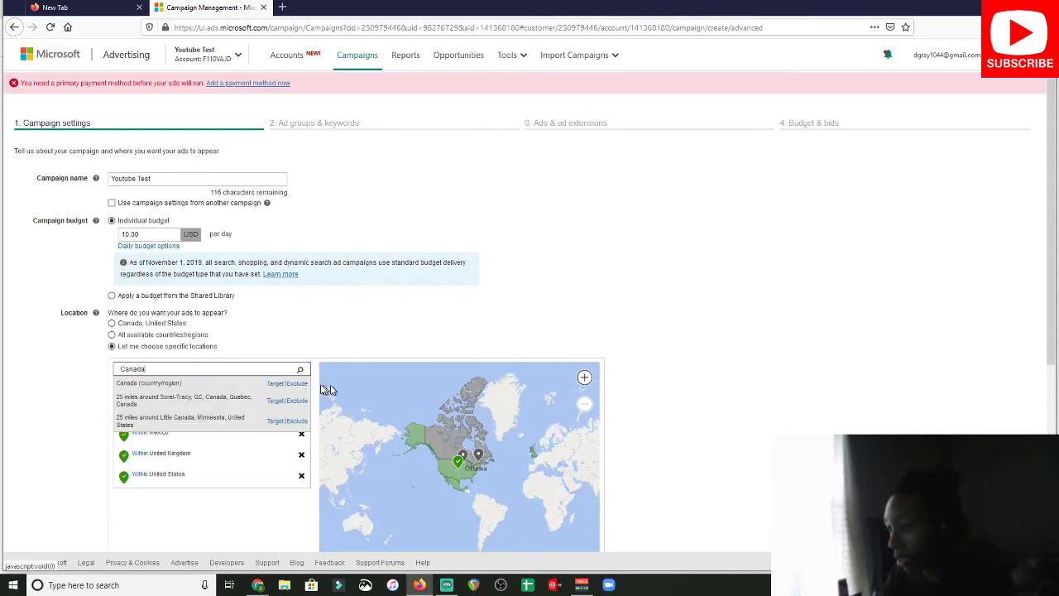
left_click(274, 383)
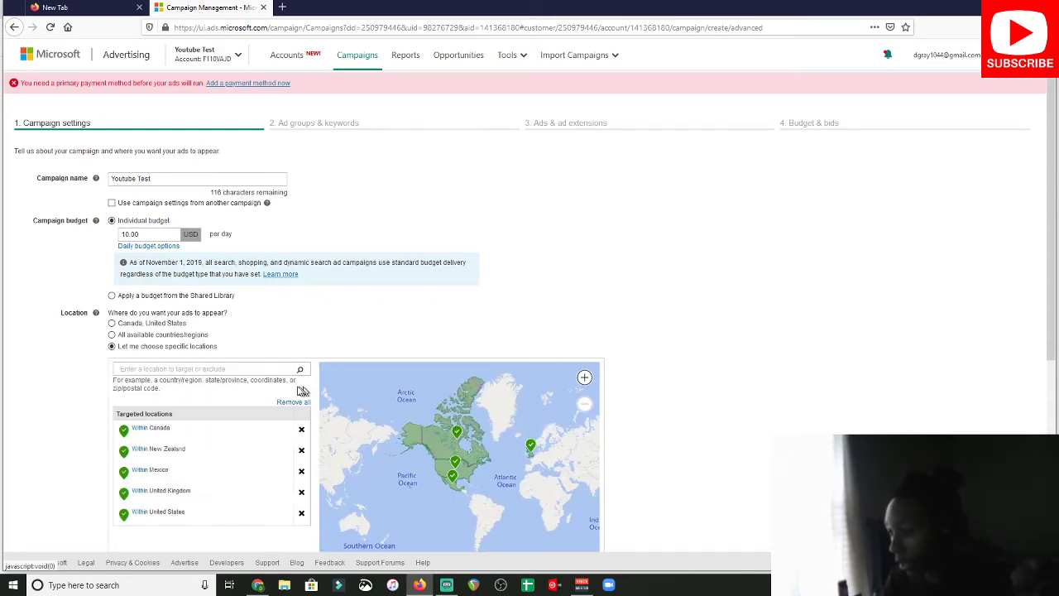
Tick Spanish as a campaign language alongside English and save the campaign settings
scroll(290, 401, "down", 4)
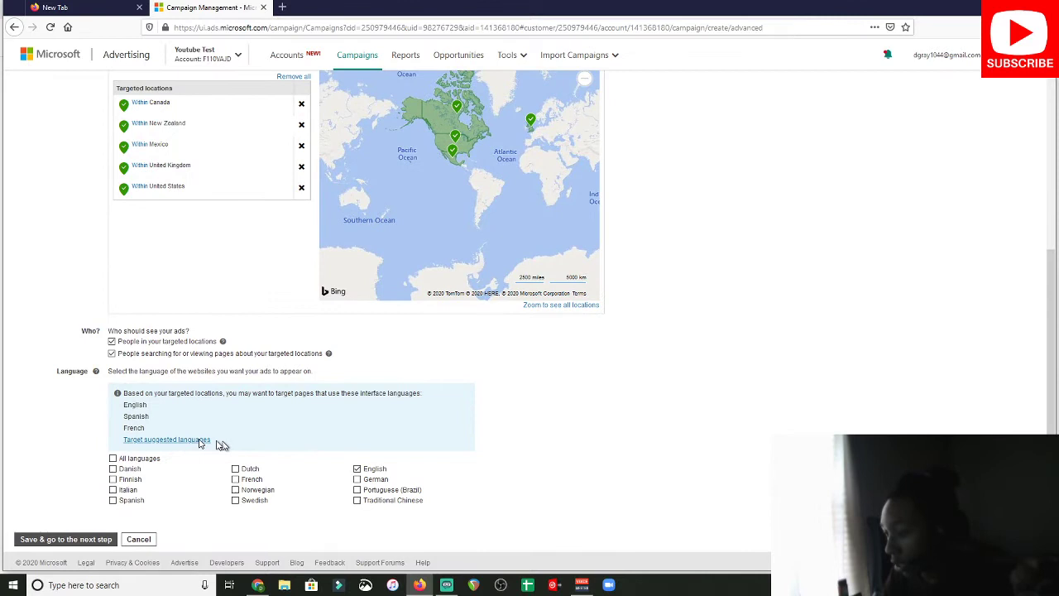
left_click_drag(125, 411, 164, 433)
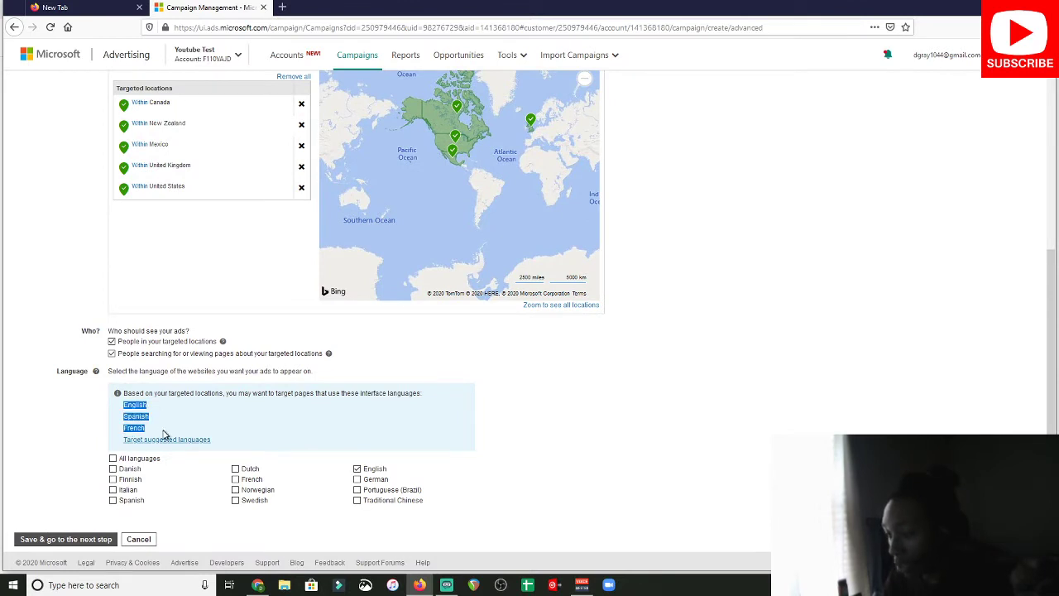
left_click(135, 501)
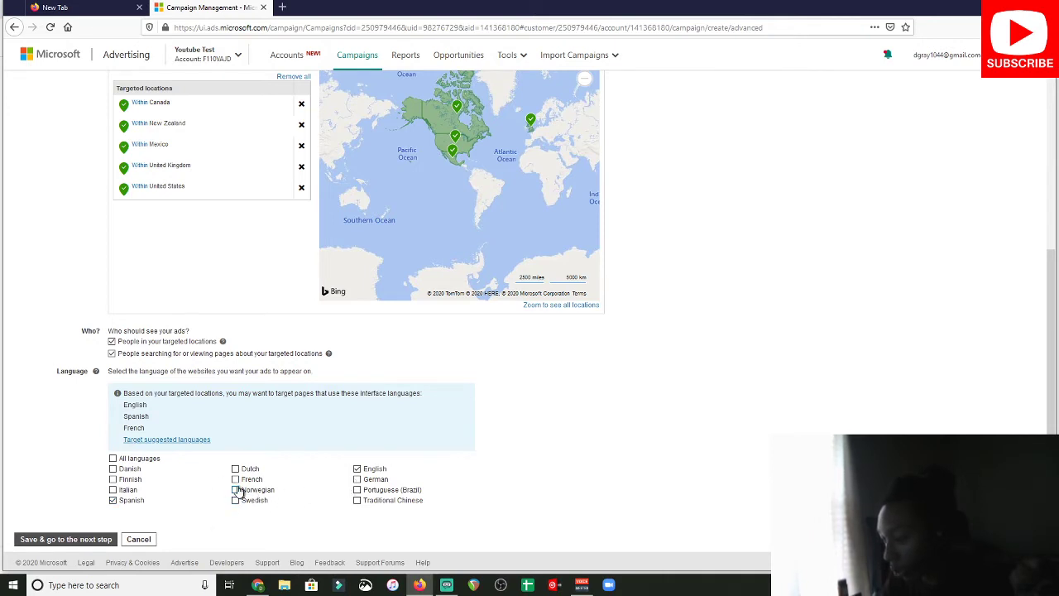
left_click(98, 539)
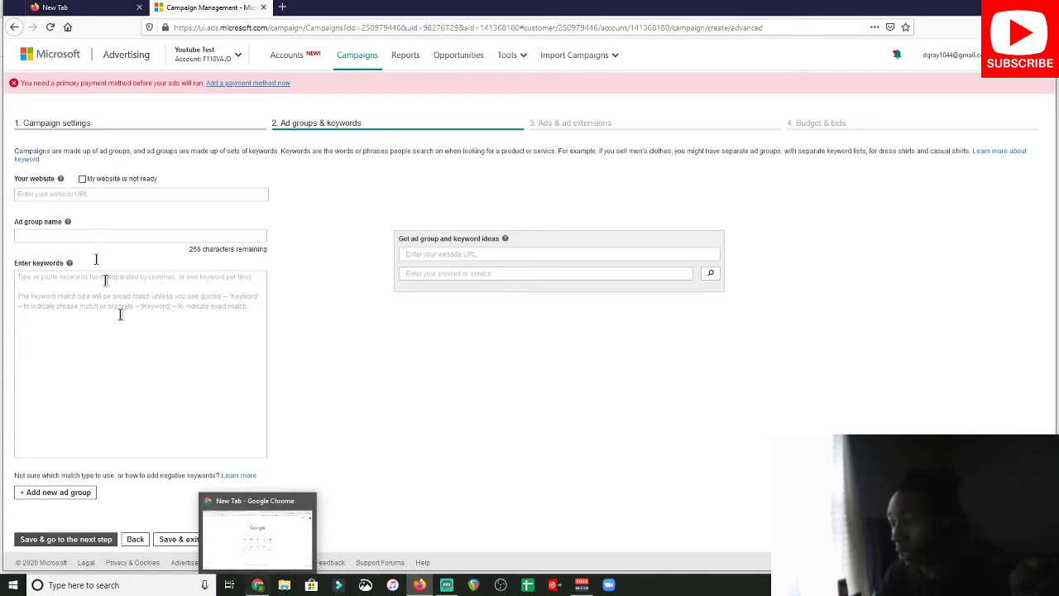
Load the Free Training landing page in the new tab and copy its URL
left_click(74, 7)
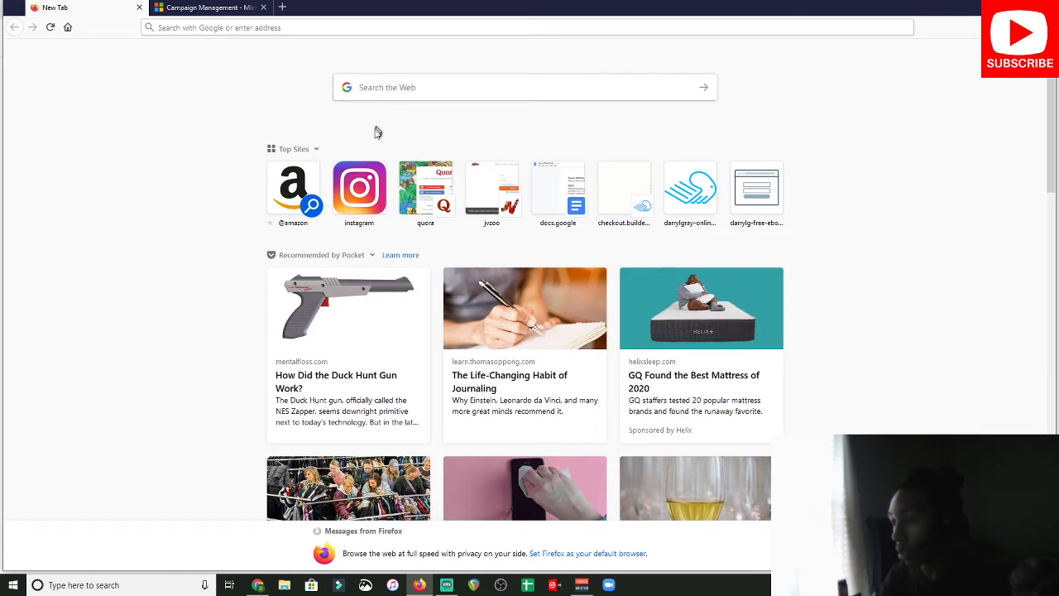
left_click(346, 89)
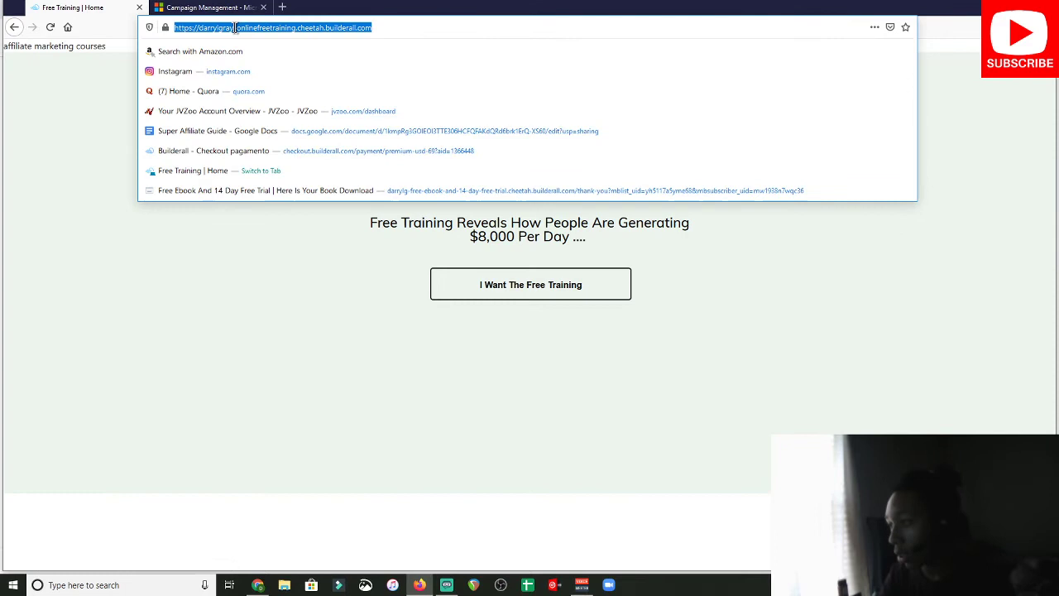
right_click(260, 29)
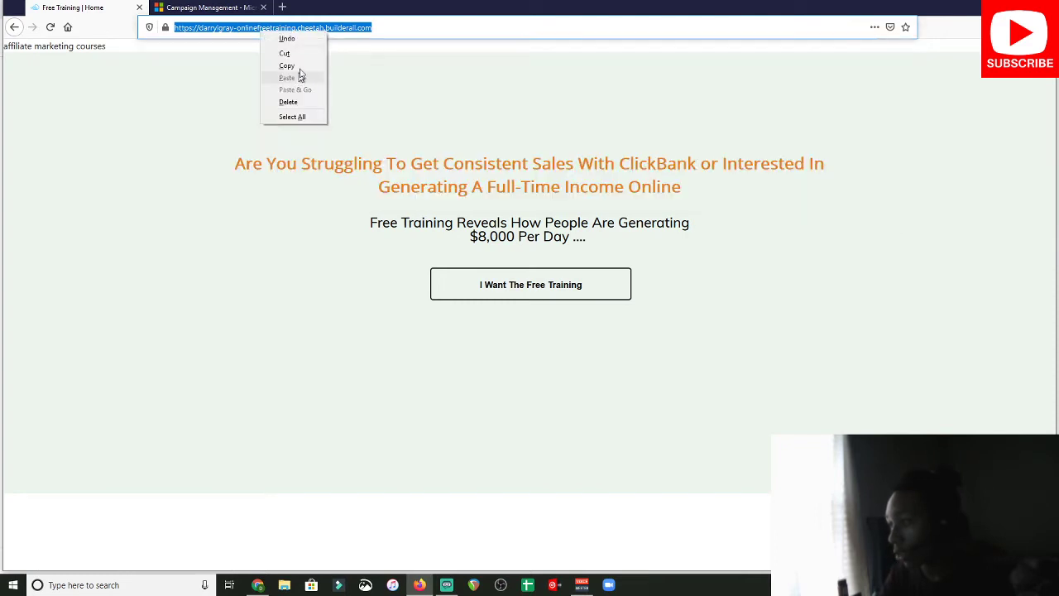
left_click(286, 65)
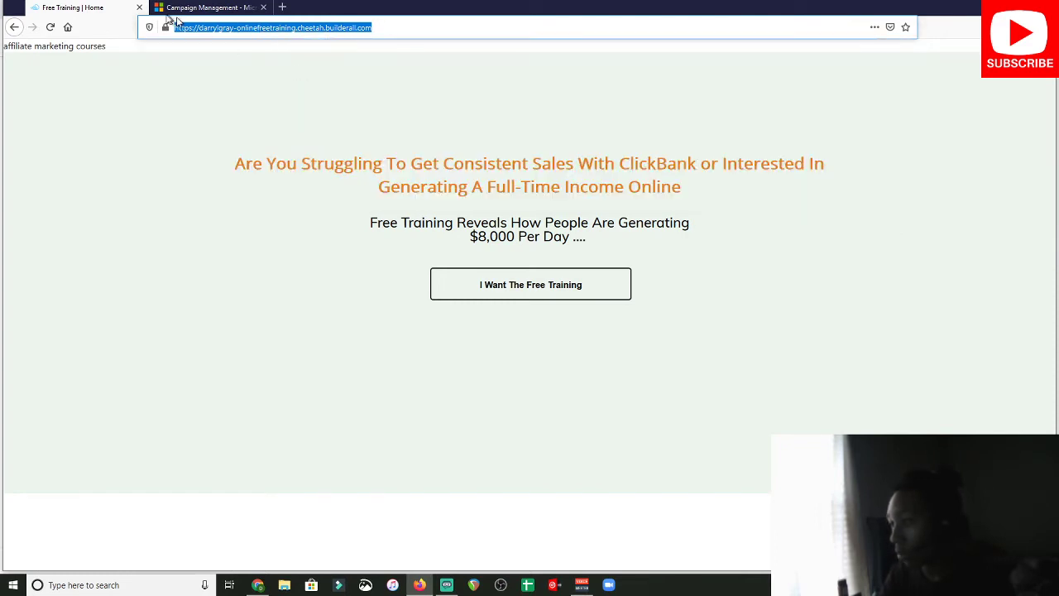
left_click(199, 8)
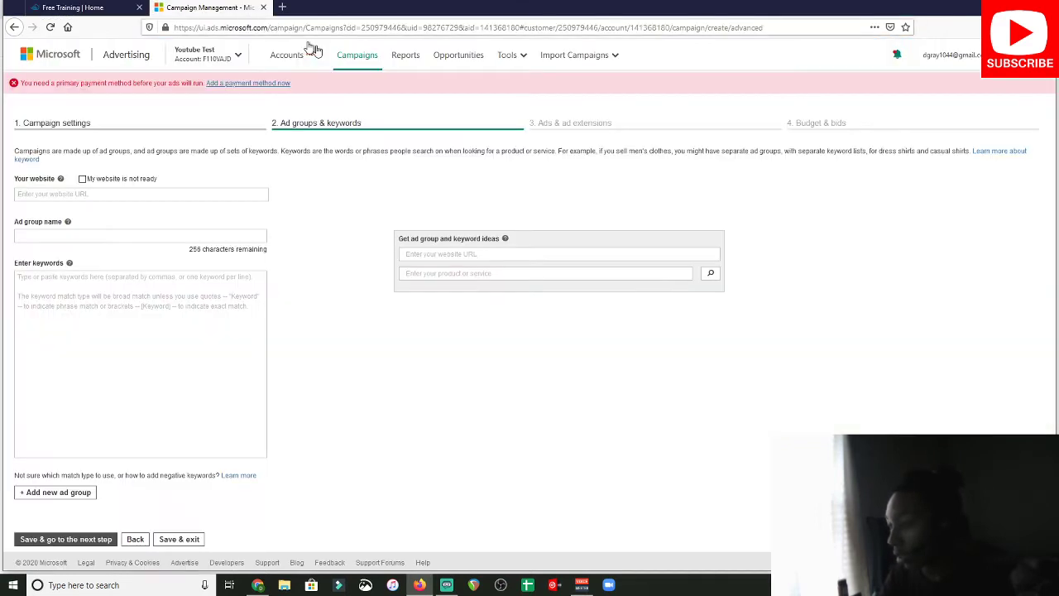
Paste the landing page URL into the Your website field to load keyword ideas
right_click(35, 197)
left_click(63, 247)
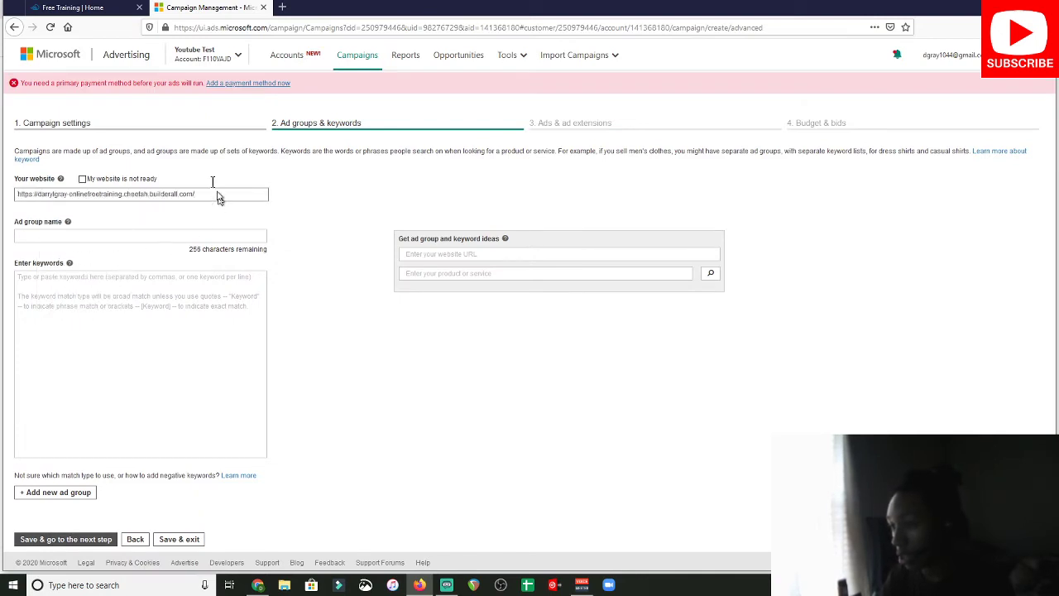
mouse_move(130, 195)
left_mouse_down()
mouse_move(206, 200)
mouse_move(149, 196)
left_mouse_up()
left_click(161, 216)
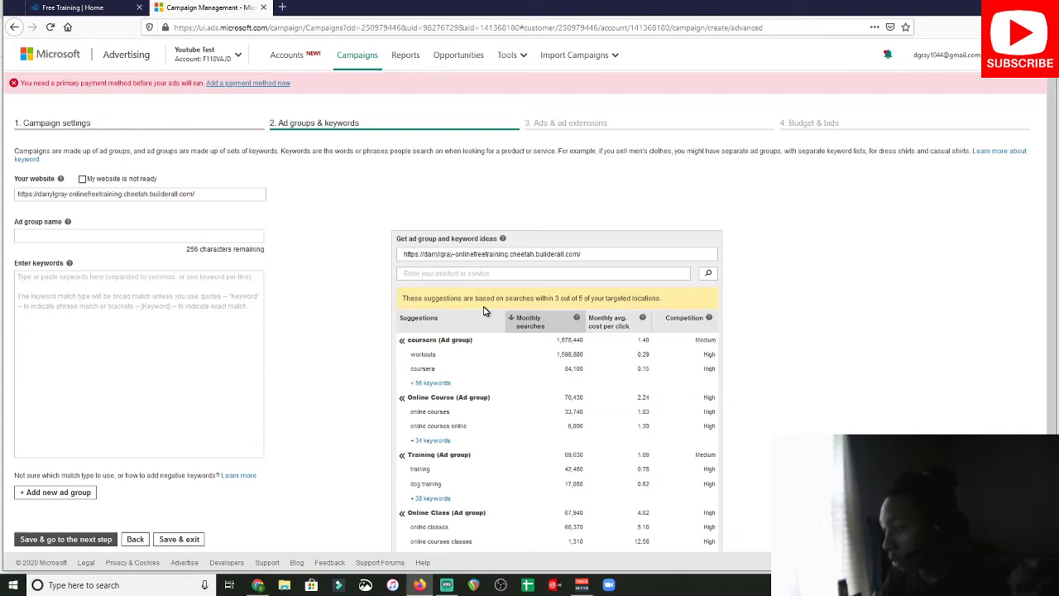
scroll(485, 314, "down", 3)
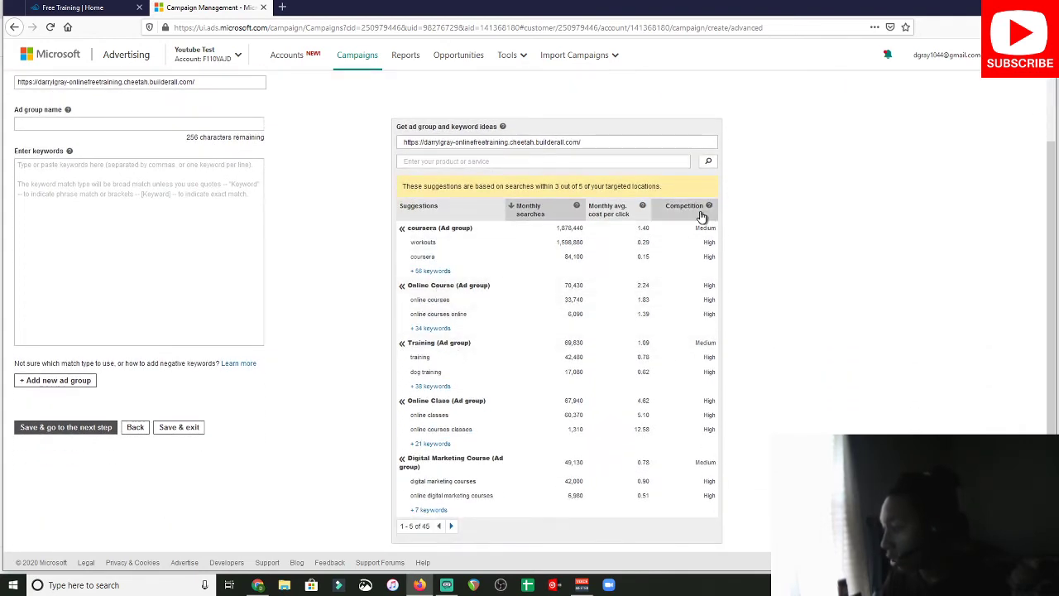
scroll(170, 195, "up", 3)
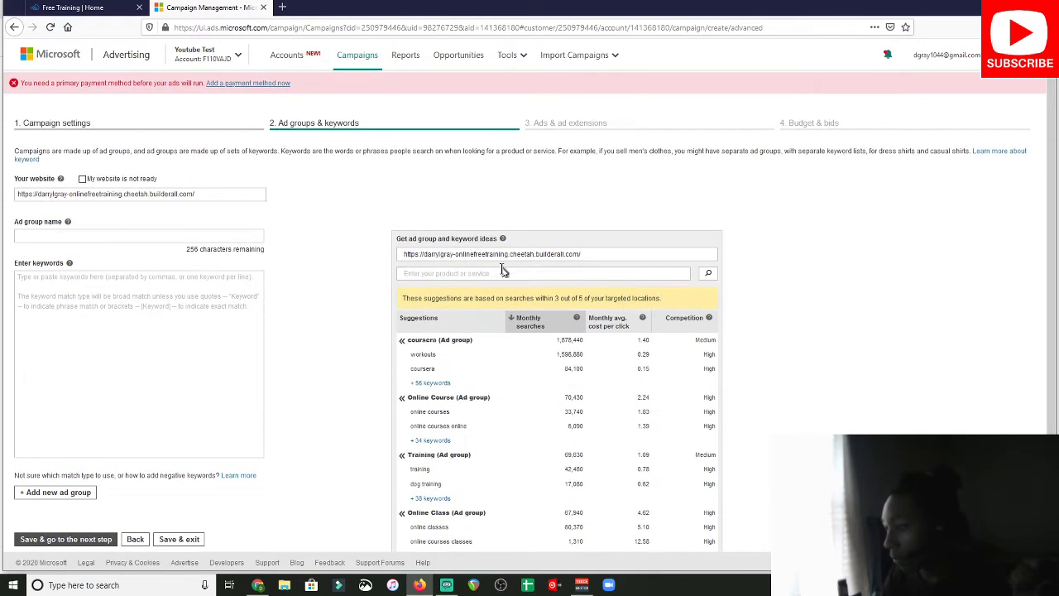
Search 'Clickbank' as the product or service to get ad group and keyword ideas
left_click(501, 273)
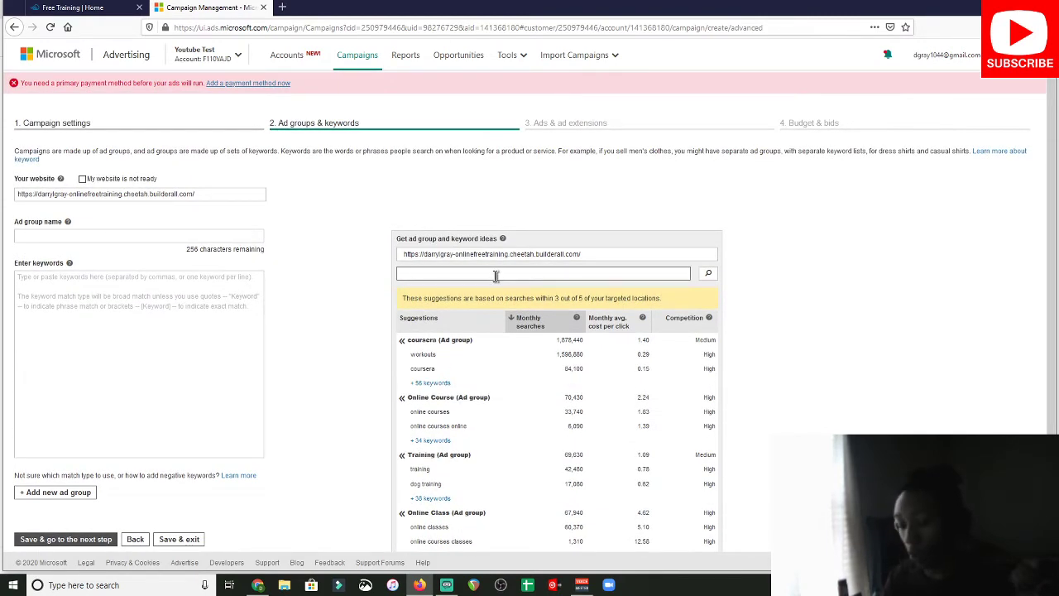
type("CLick")
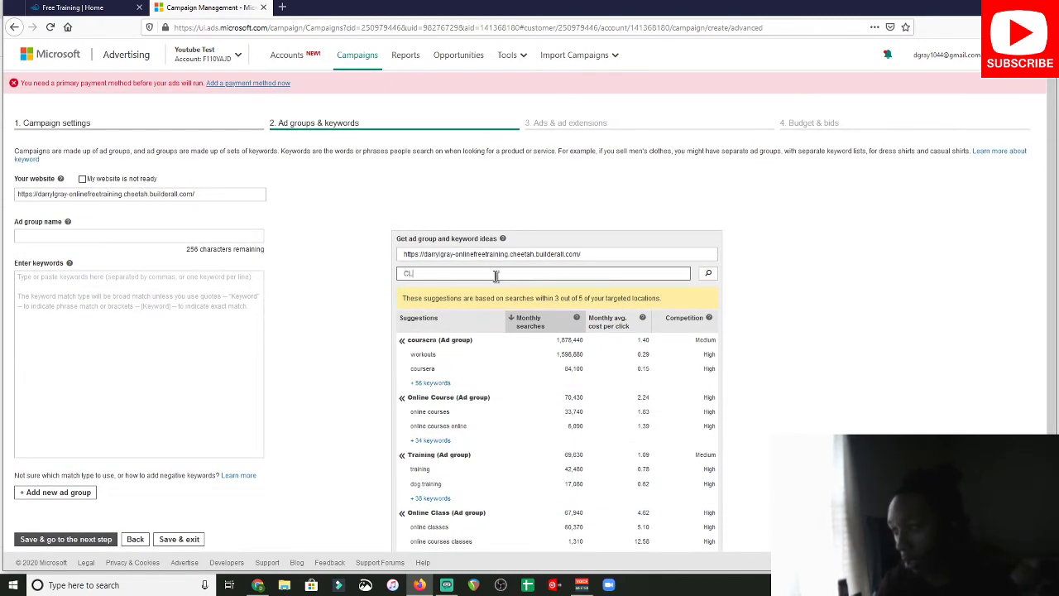
key("BackSpace")
type("li")
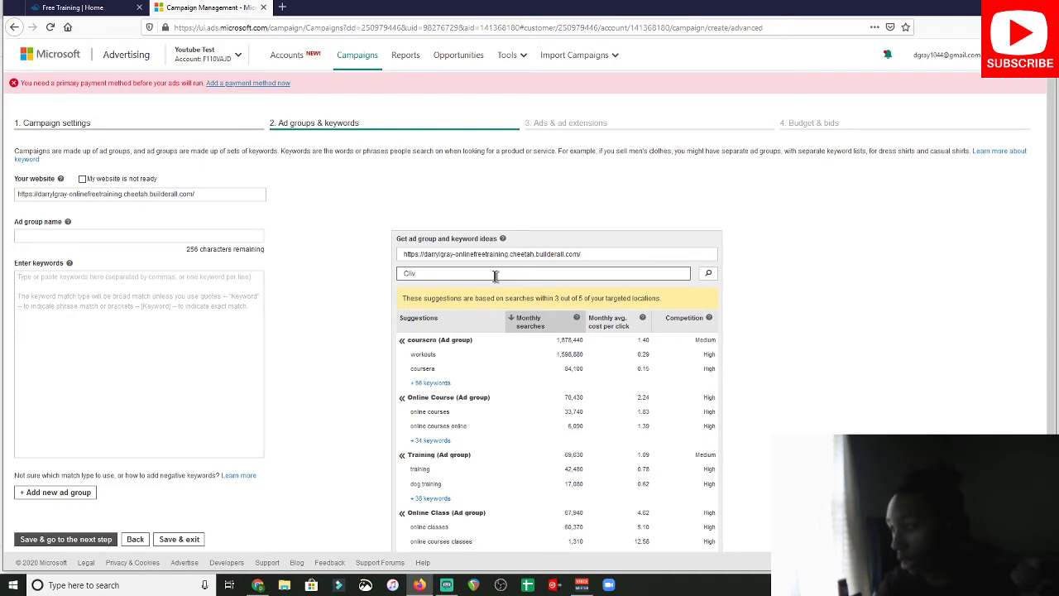
type("ckban")
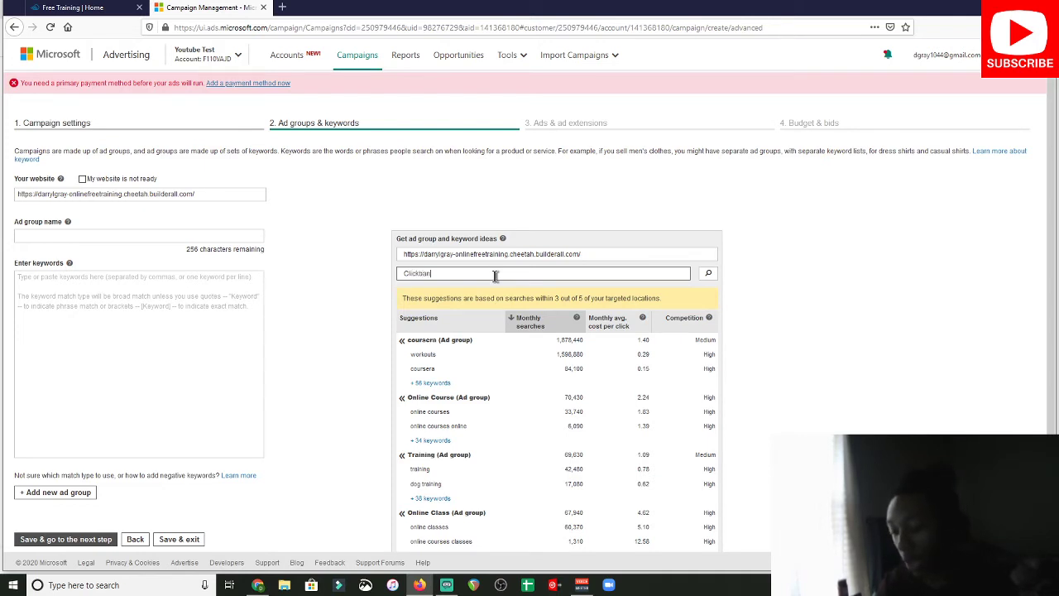
type("k")
key("Return")
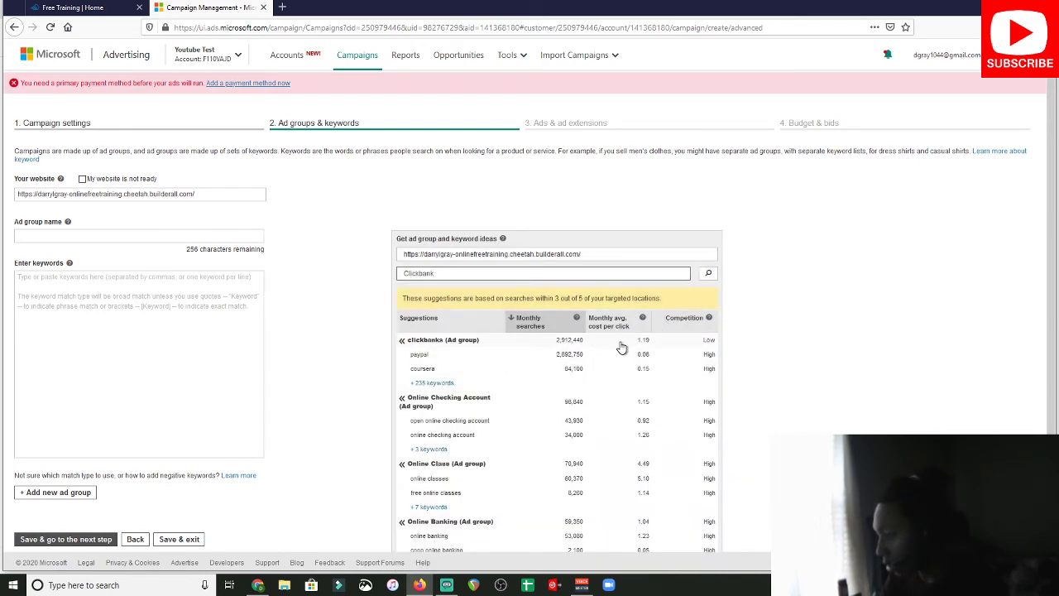
scroll(474, 341, "down", 1)
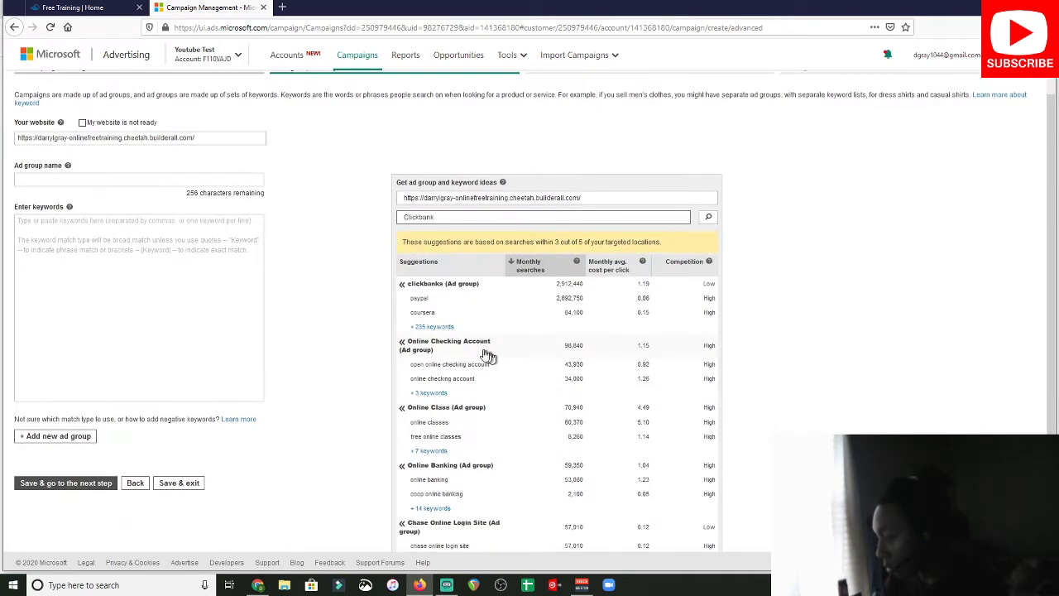
scroll(473, 411, "down", 1)
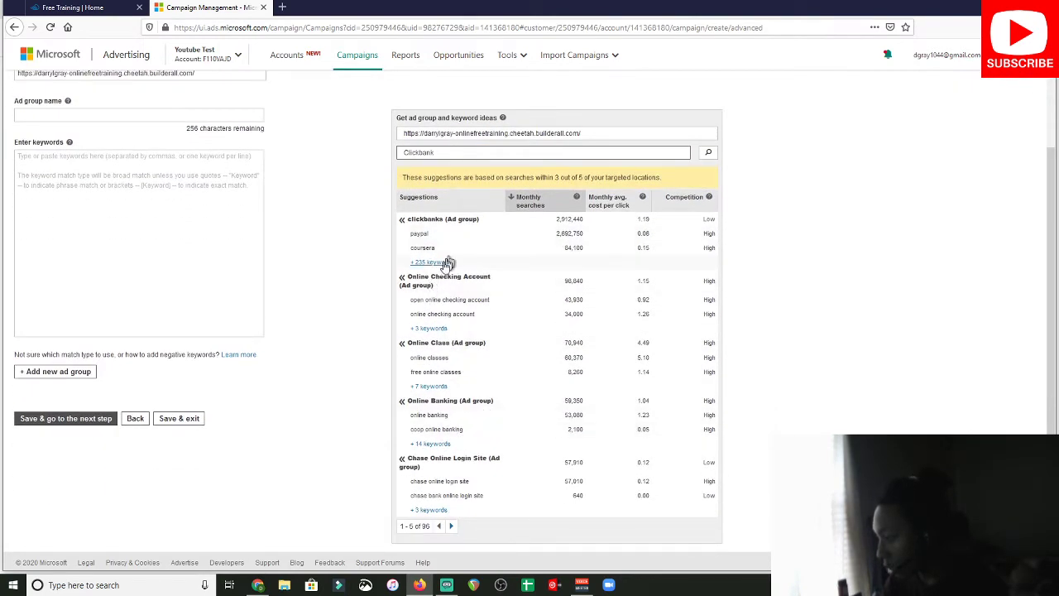
Open the clickbanks ad group idea and review its keywords and search volumes
left_click(438, 263)
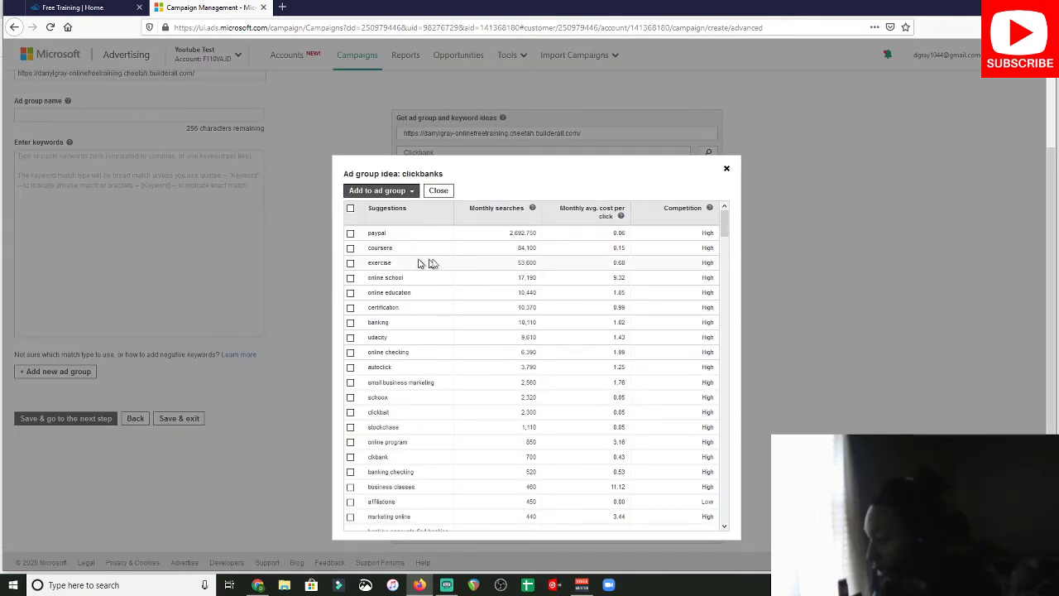
scroll(545, 271, "down", 3)
scroll(544, 271, "down", 2)
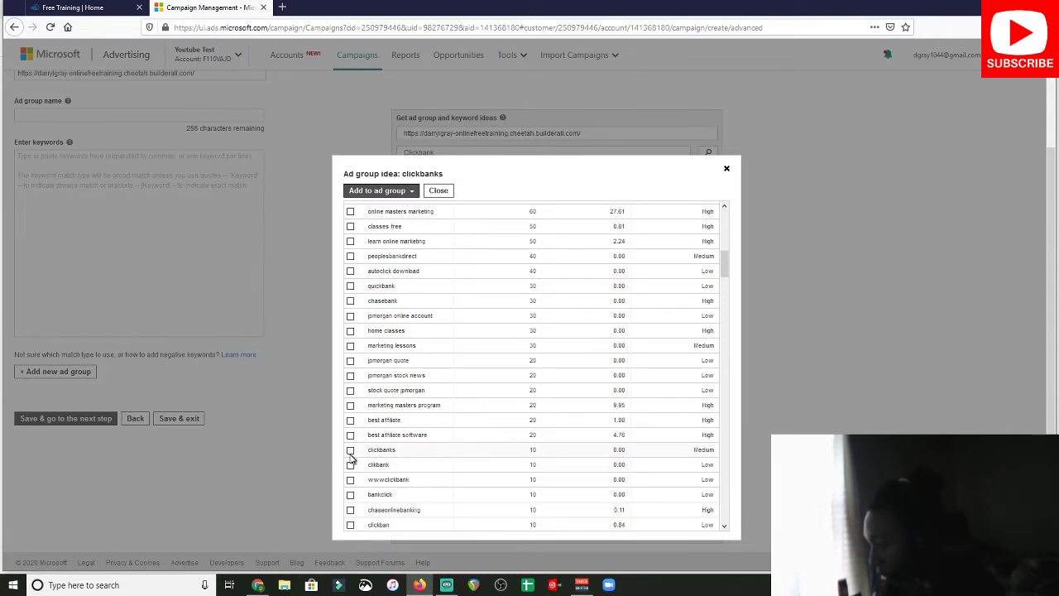
scroll(379, 409, "up", 1)
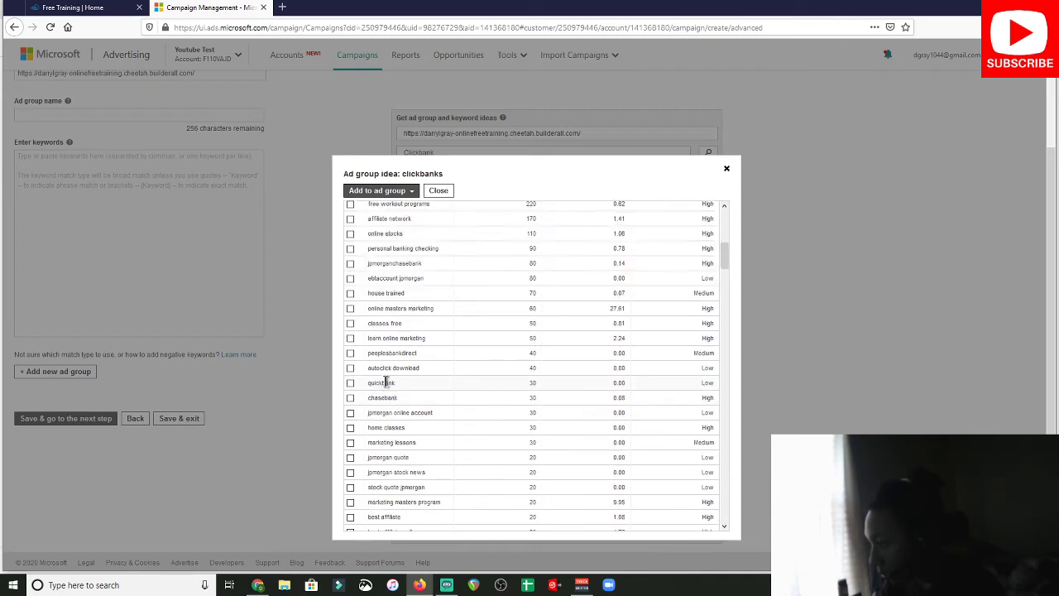
scroll(385, 385, "down", 5)
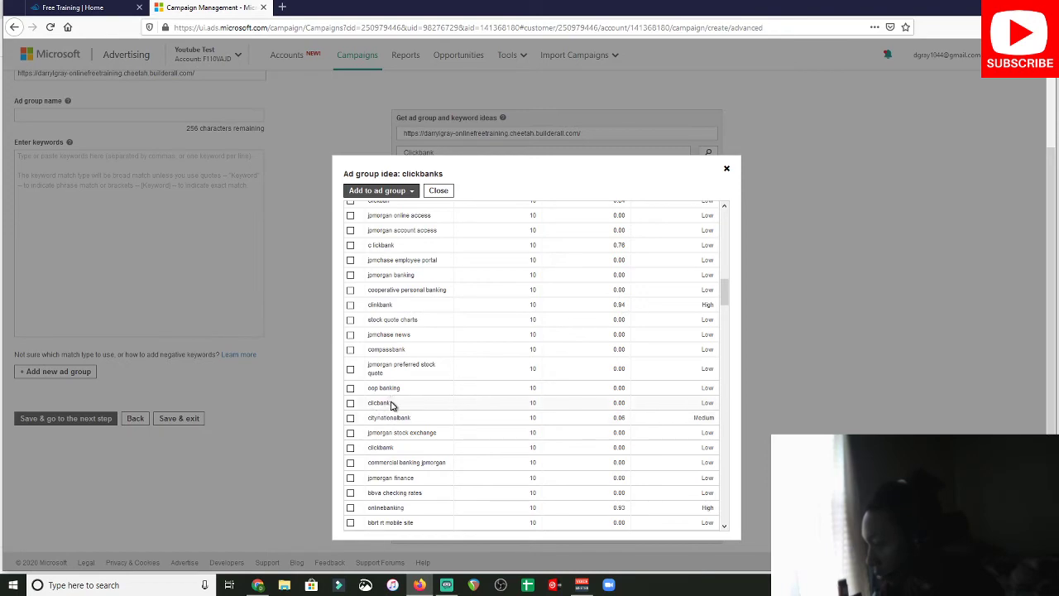
scroll(392, 405, "down", 6)
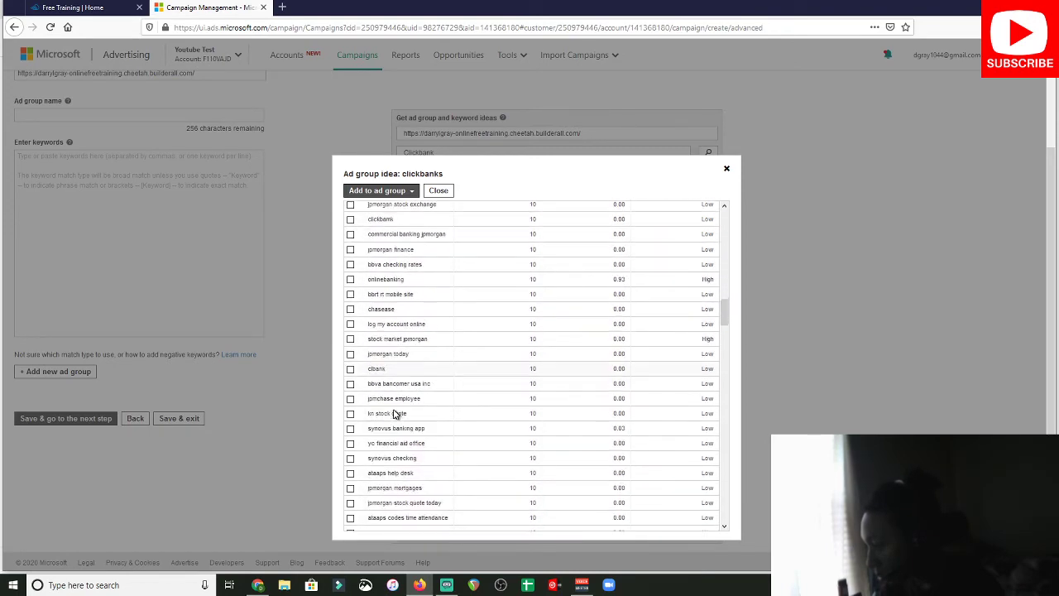
scroll(395, 413, "down", 4)
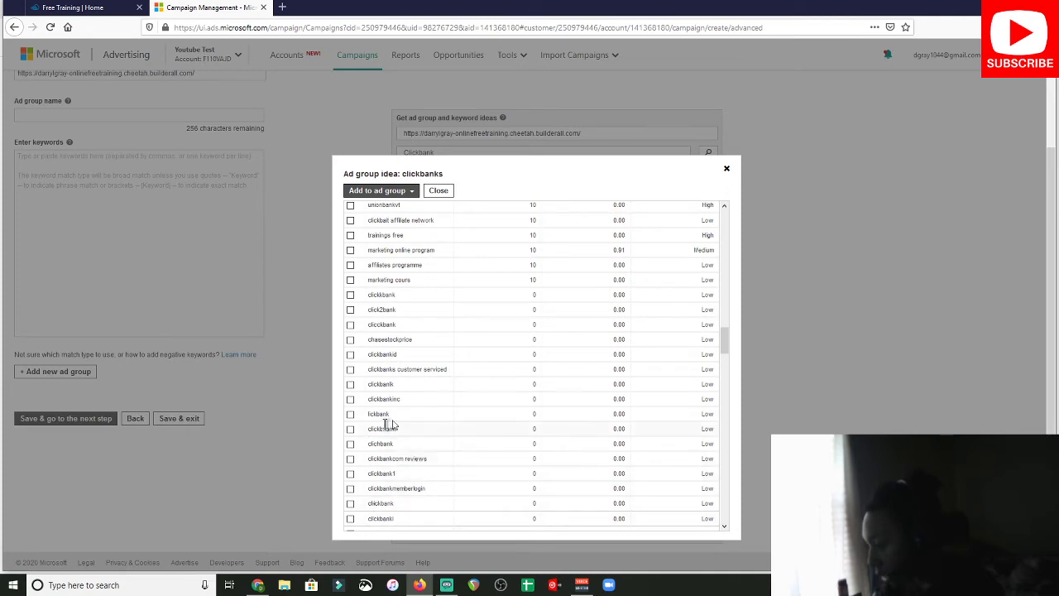
Close the preview and add the suggested clickbanks ad group with its keywords
left_click(727, 169)
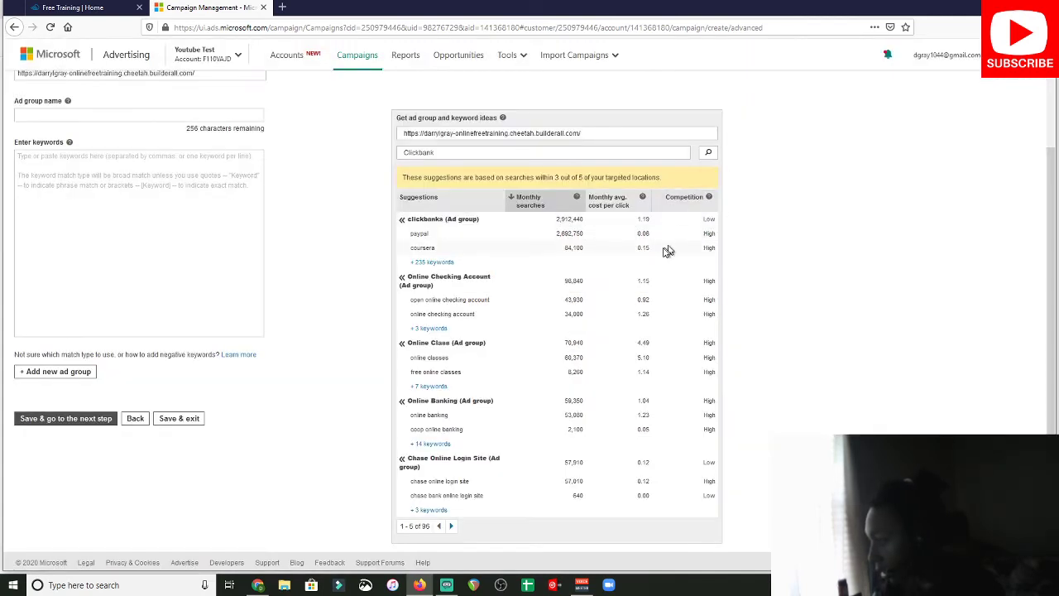
scroll(669, 250, "up", 1)
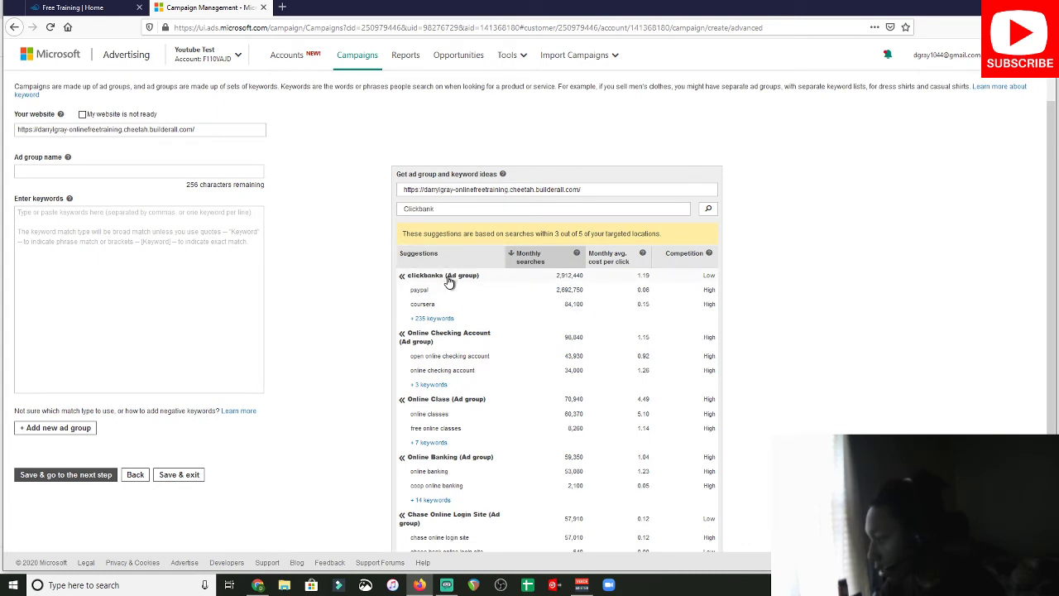
left_click(448, 280)
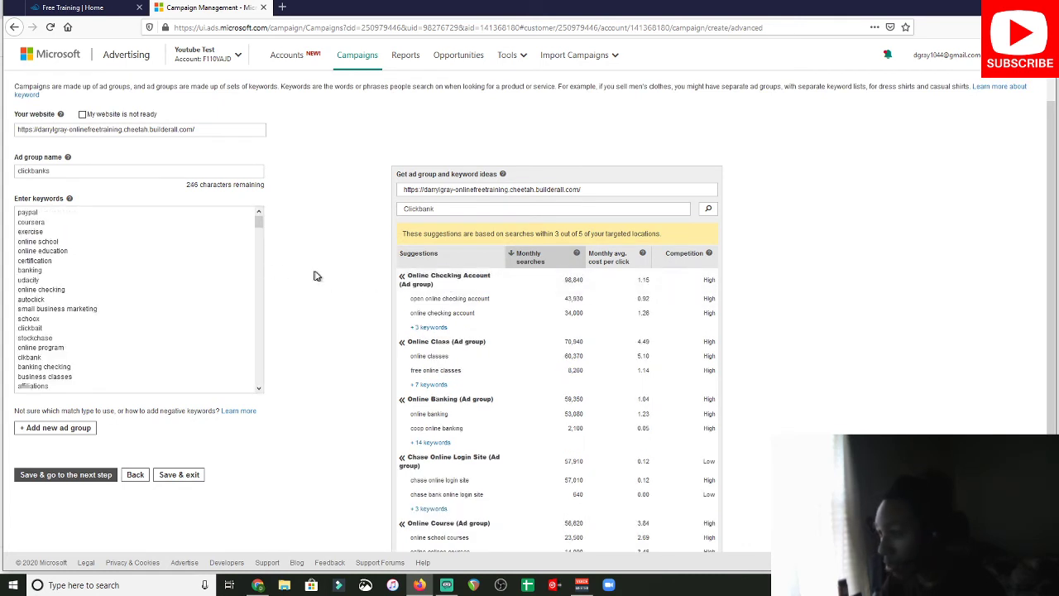
scroll(178, 248, "down", 8)
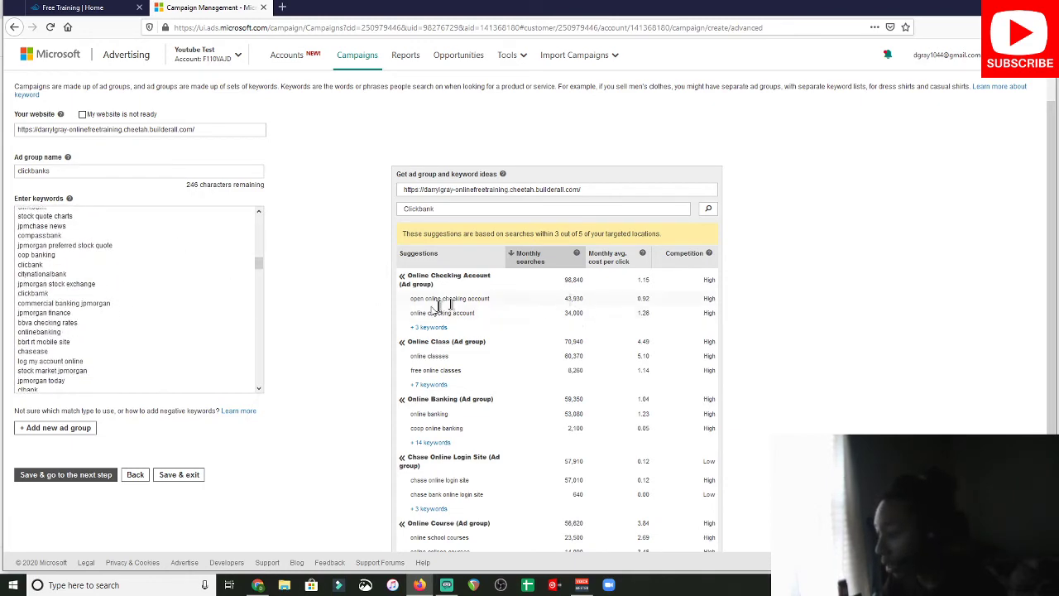
scroll(158, 293, "down", 5)
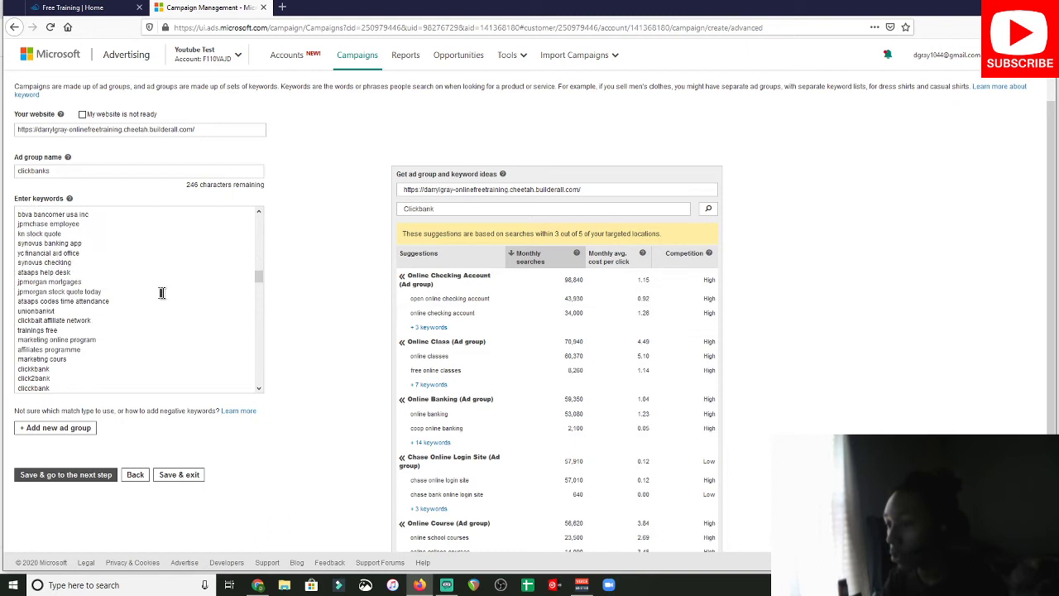
left_click(108, 483)
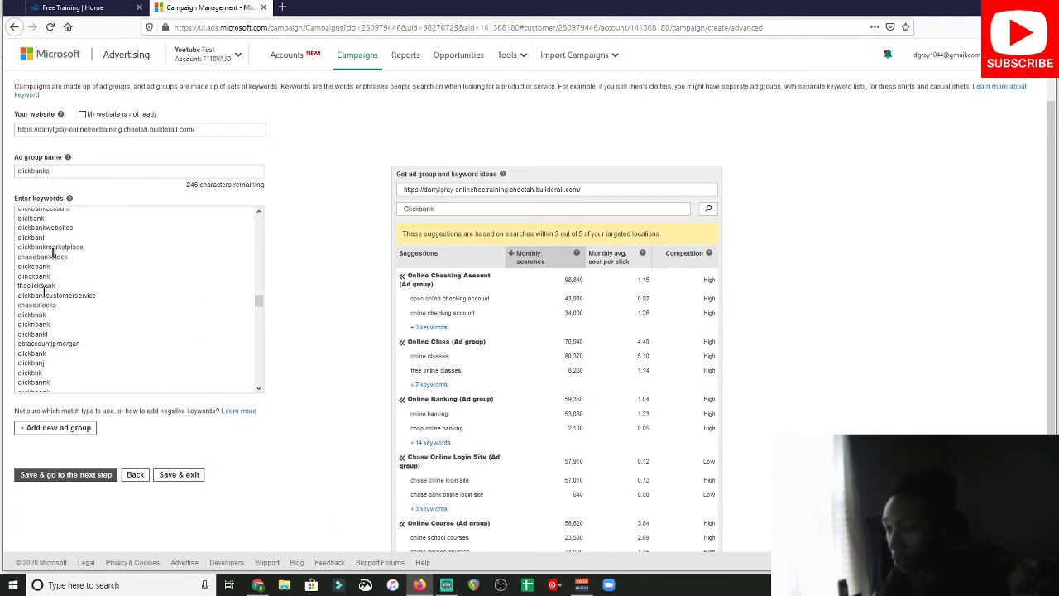
Save the ad group, start a new ad, and paste the landing page as Final and Mobile URL
left_click(74, 474)
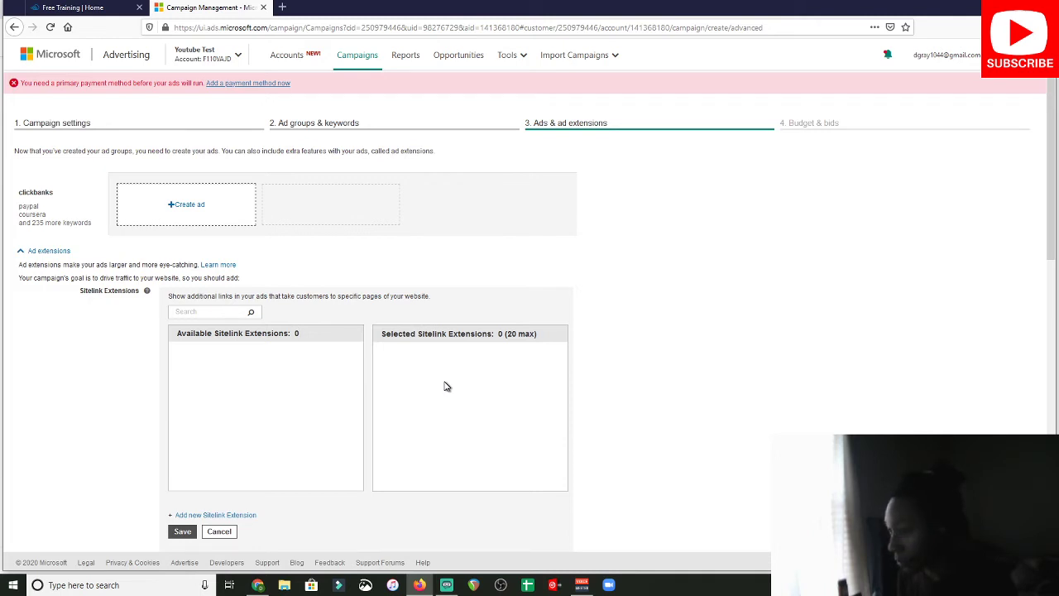
left_click(200, 210)
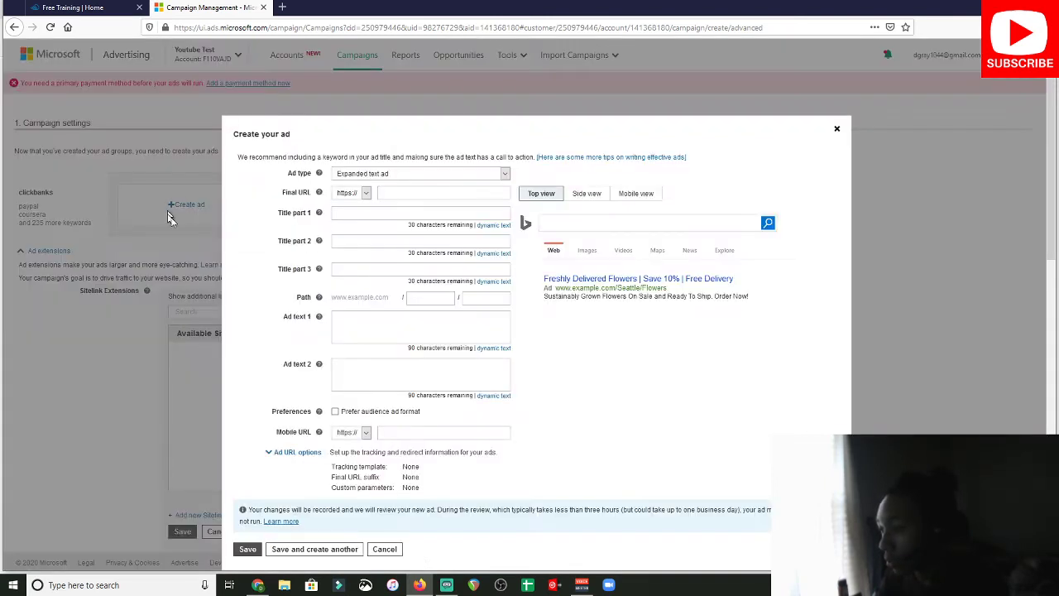
left_click(387, 195)
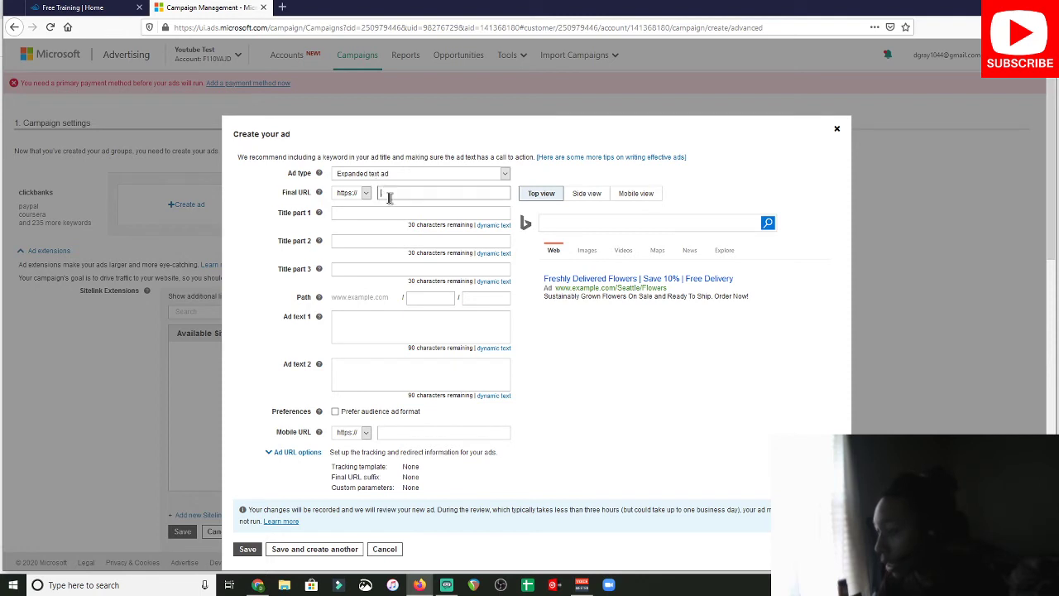
right_click(397, 192)
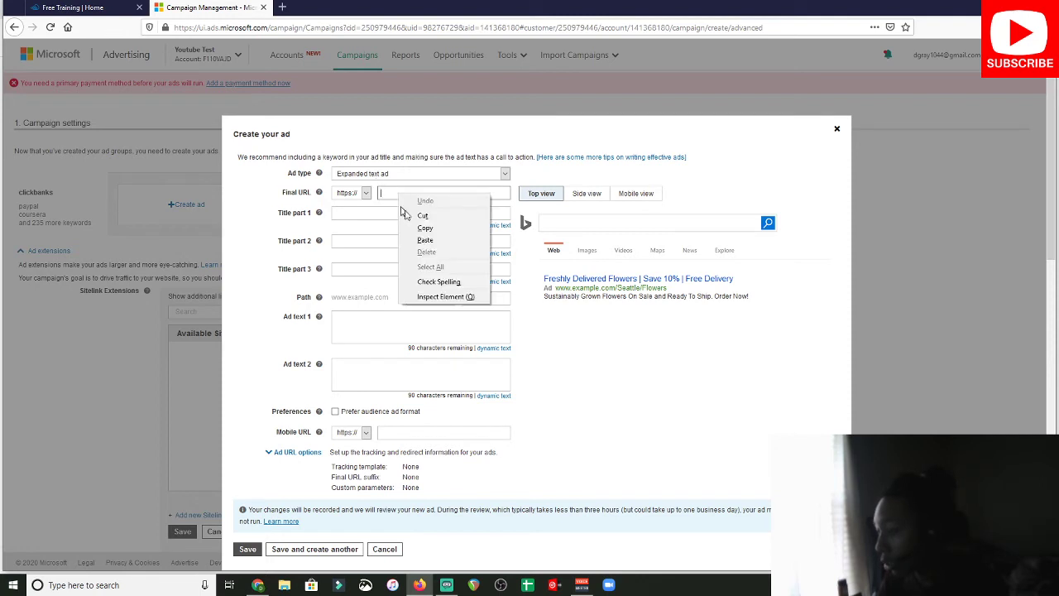
left_click(427, 239)
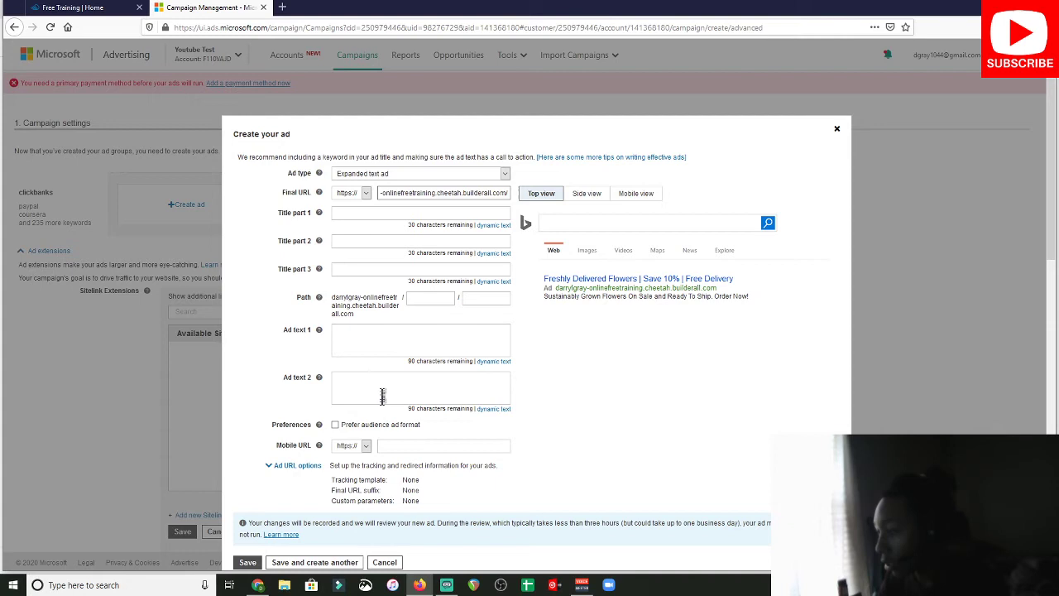
left_click(403, 446)
right_click(403, 447)
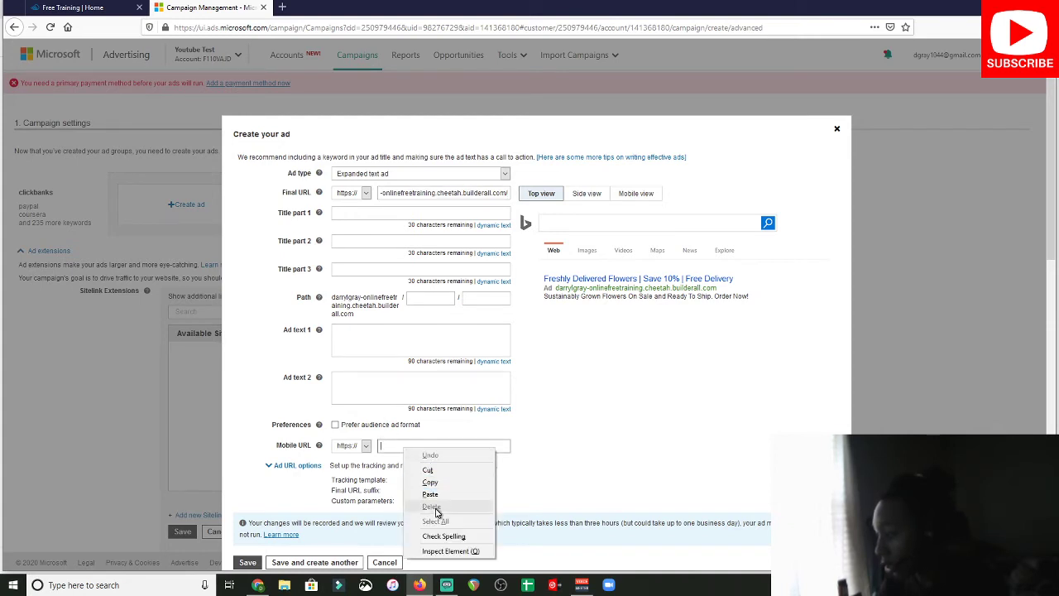
left_click(430, 494)
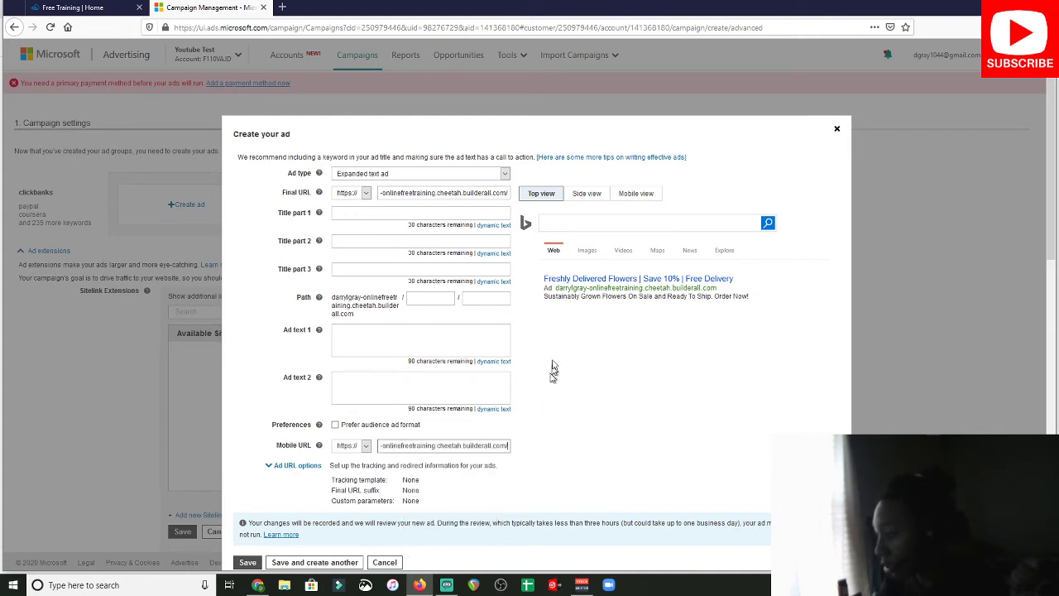
Open the ad's landing page and pick '$100 - $500' and 'Side Hustle' in the funnel
left_click(601, 291)
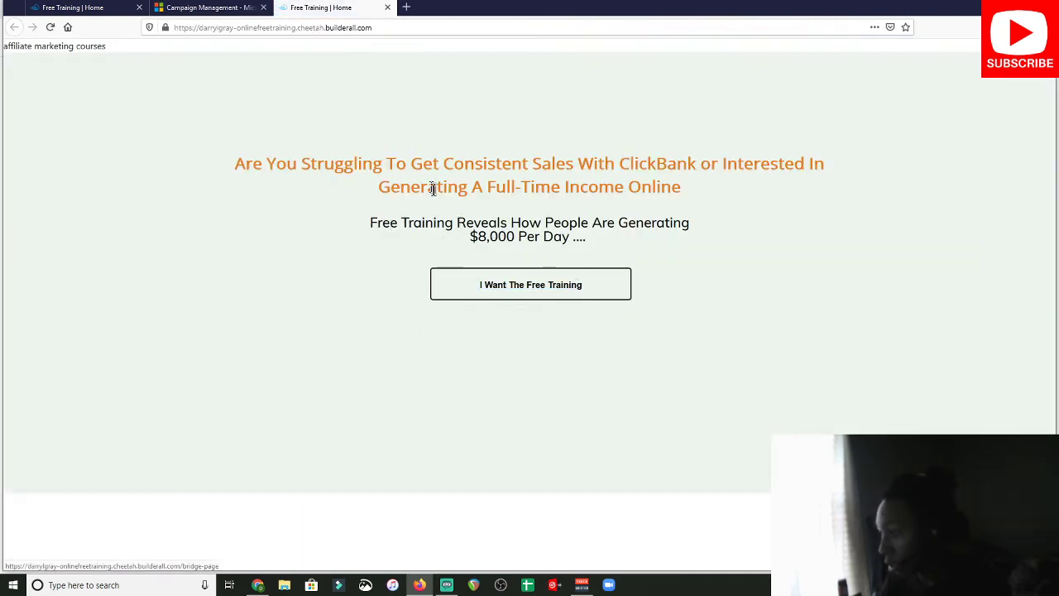
left_click(557, 291)
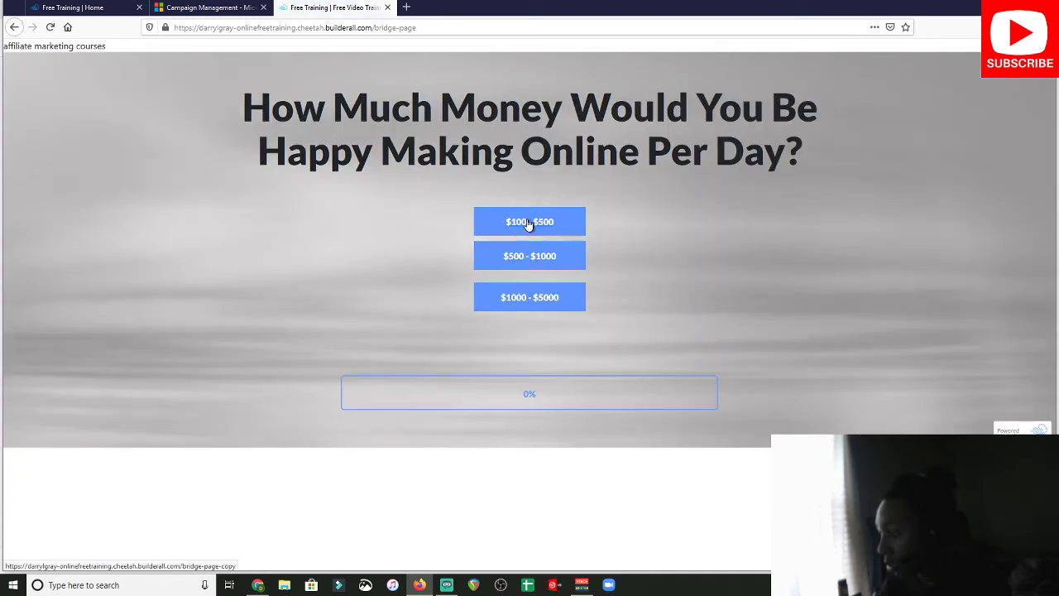
left_click(528, 222)
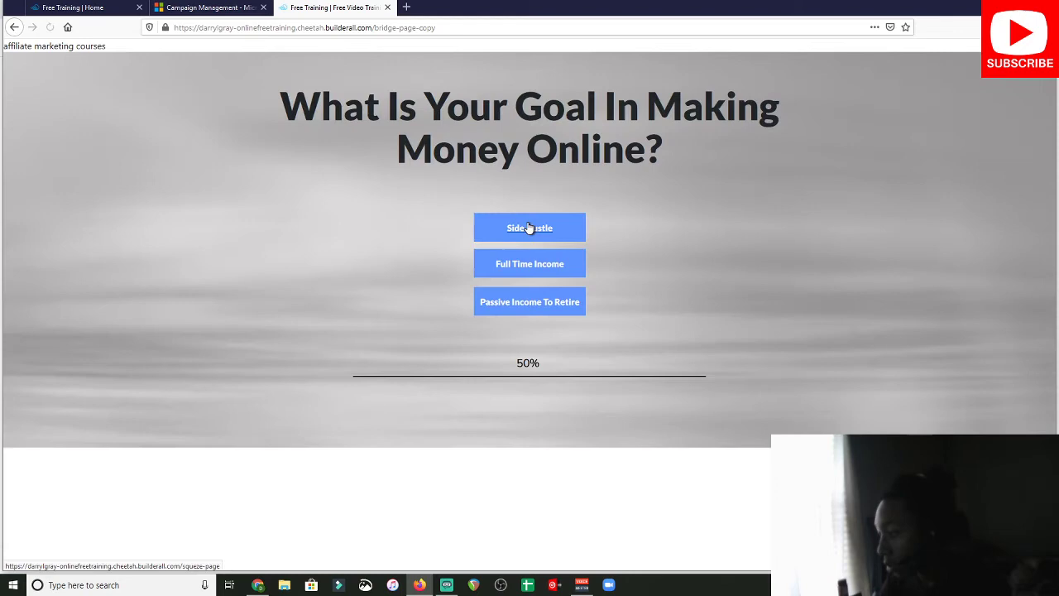
left_click(530, 228)
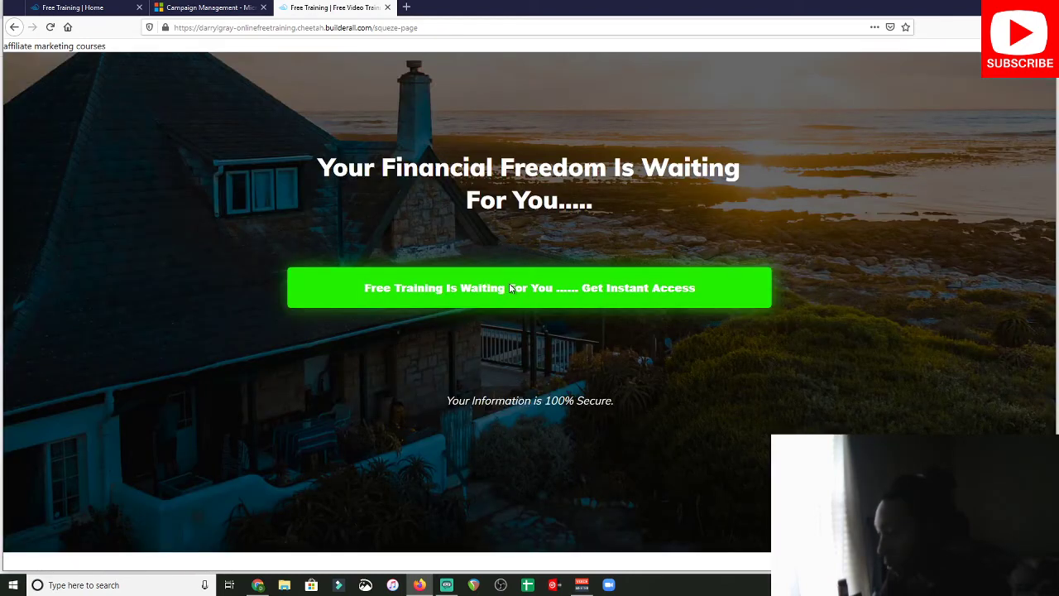
left_click(506, 285)
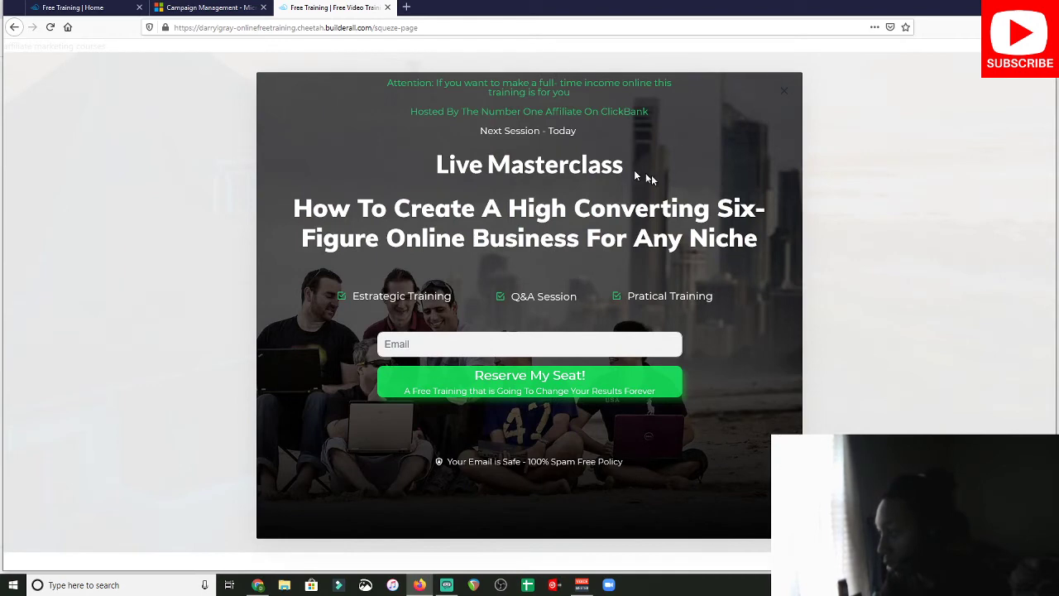
left_click(203, 157)
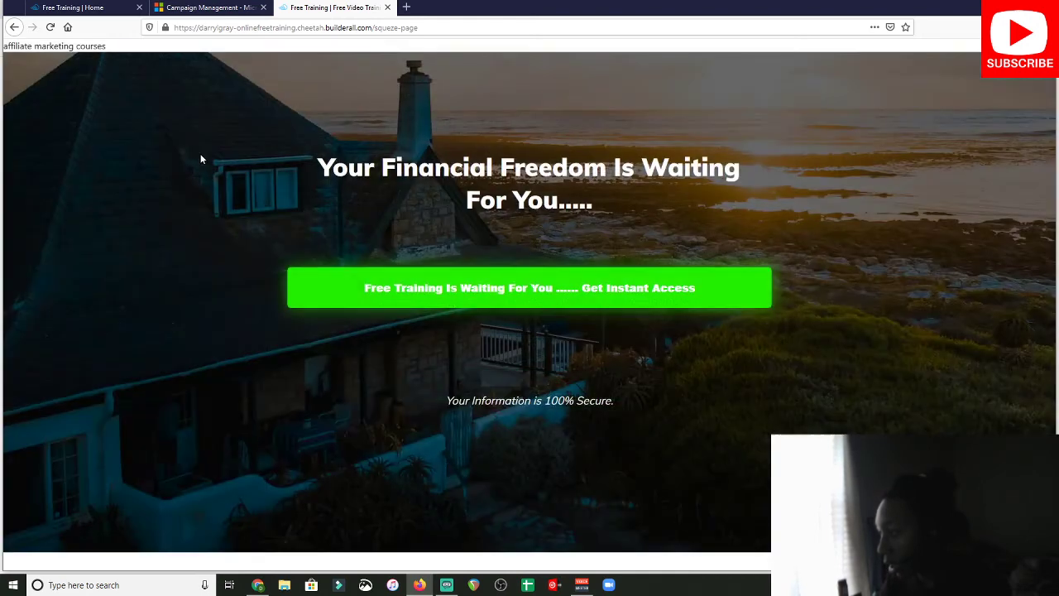
Compare the ad form with the Free Training squeeze page across tabs
left_click(215, 9)
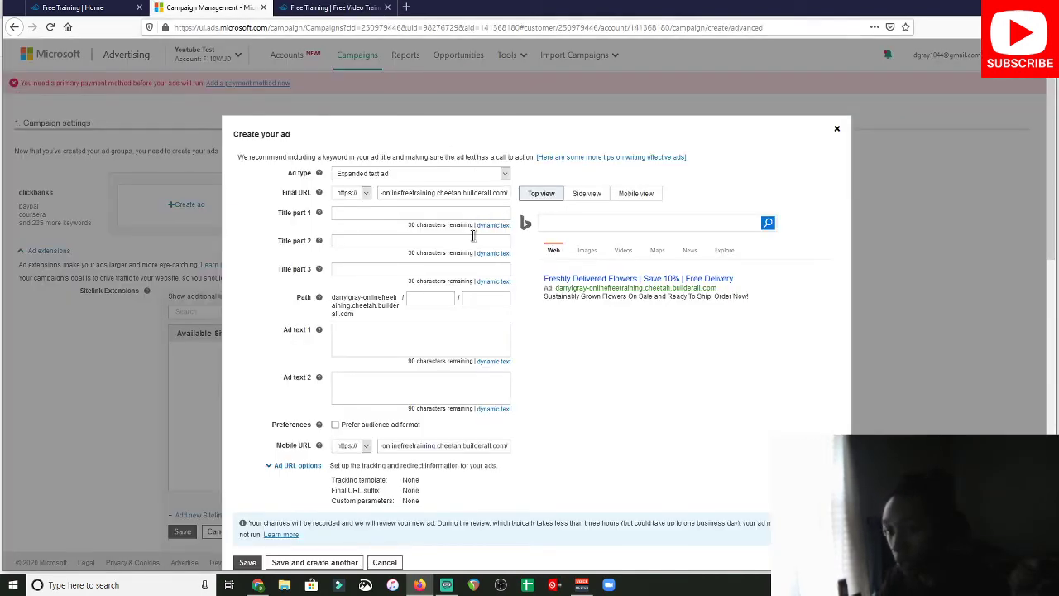
left_click(331, 8)
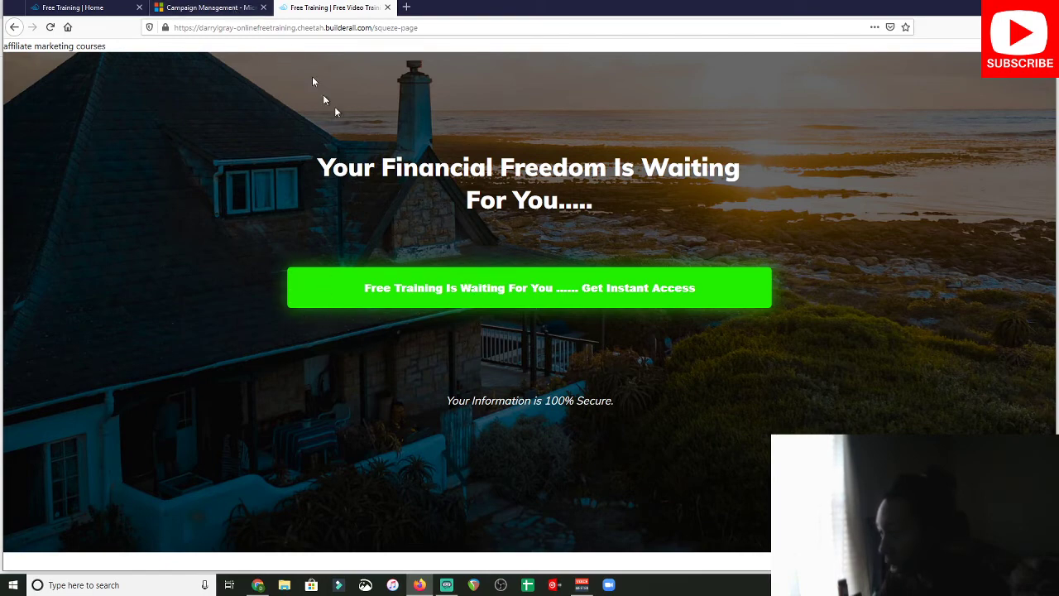
left_click(207, 8)
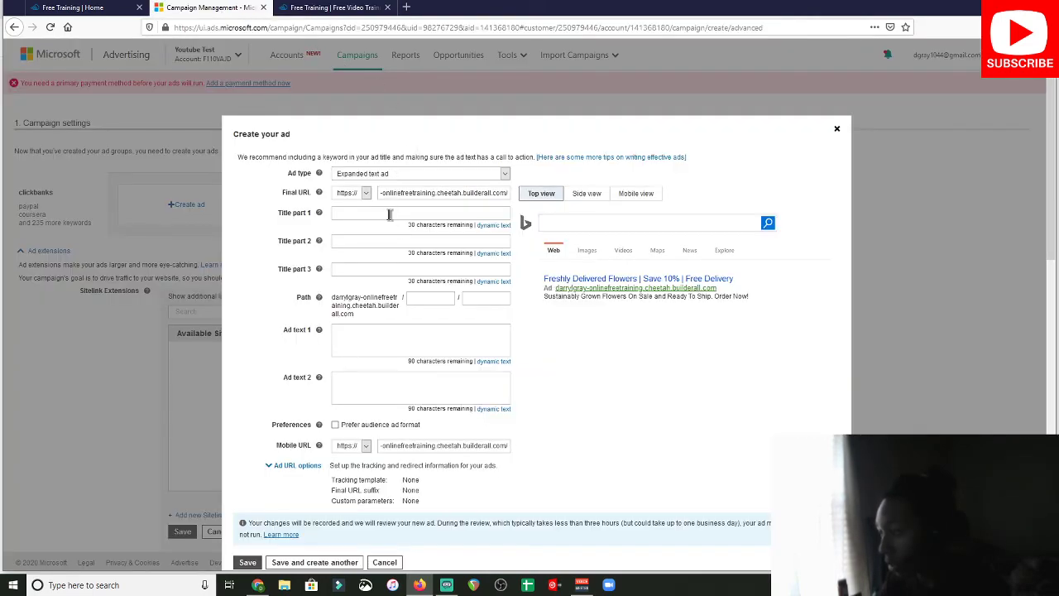
left_click(348, 11)
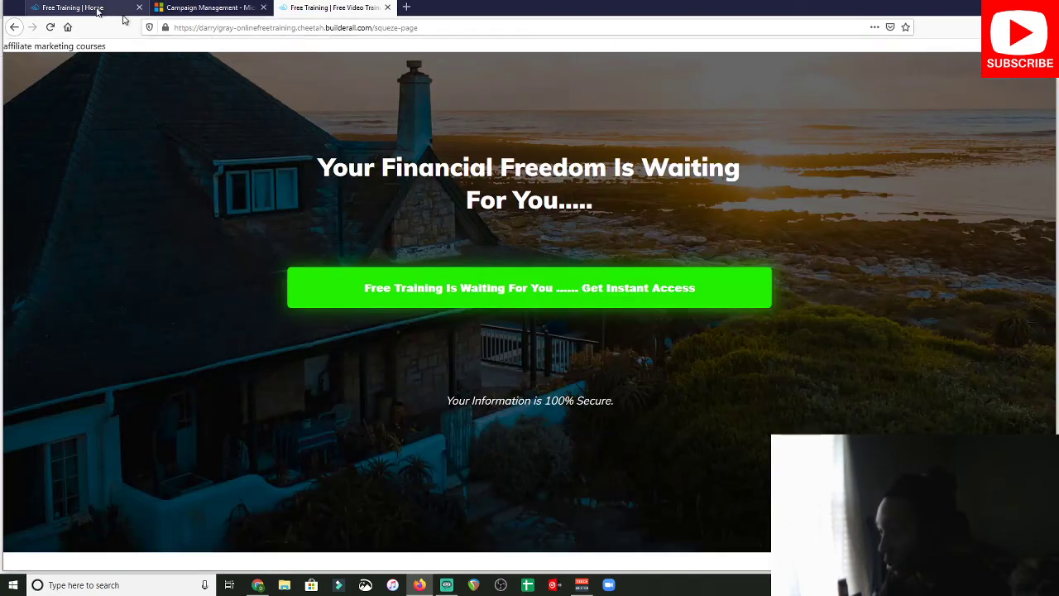
Enter titles 'Struggling On Clickbank', 'Wanna Make Some Sales' and 'Free Training Step By Step'
left_click(240, 8)
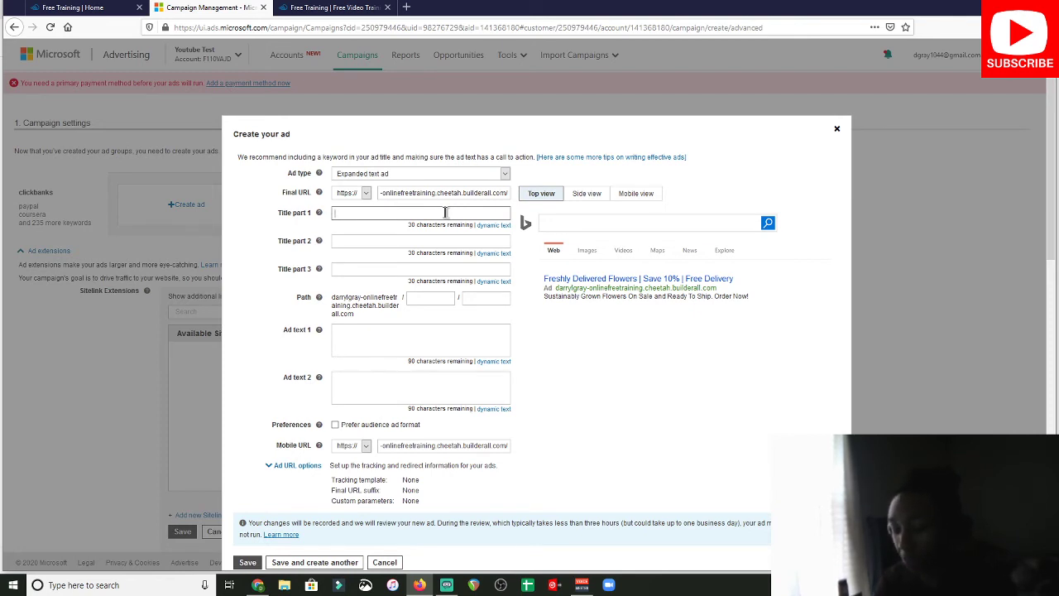
type("St")
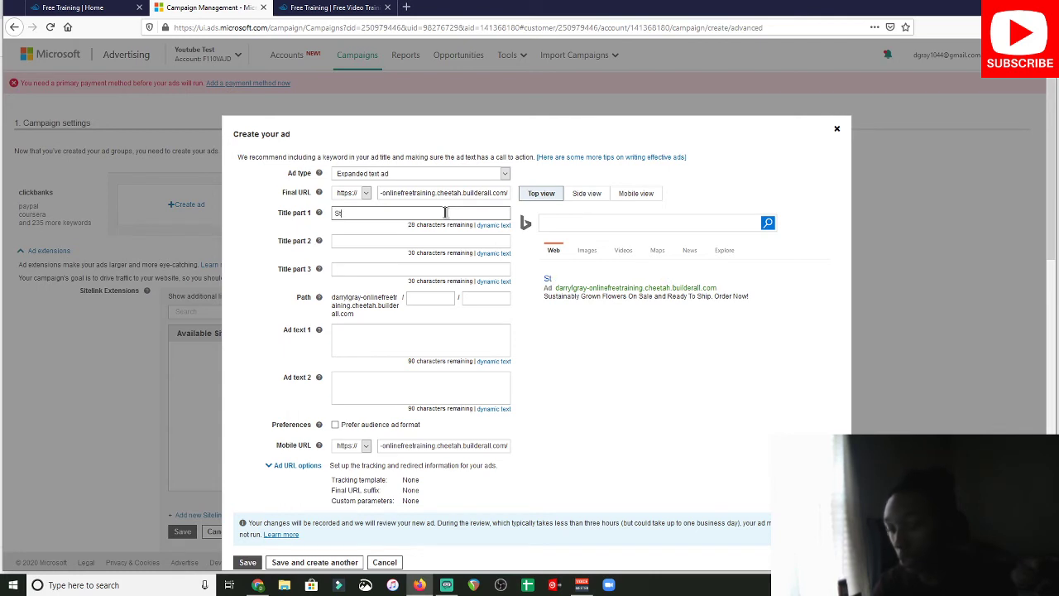
type("ruggling")
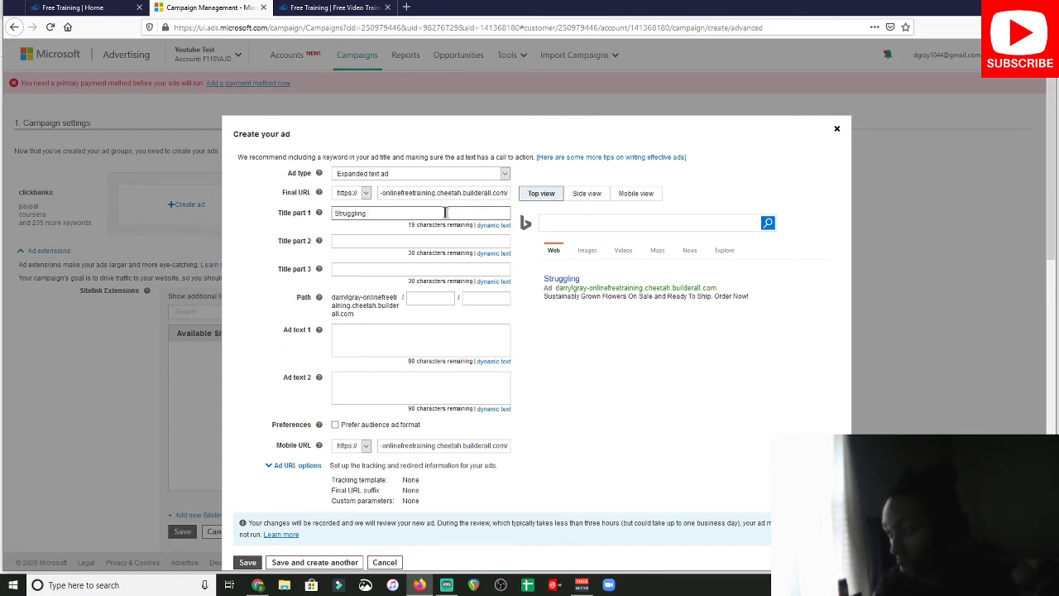
type(" On Click")
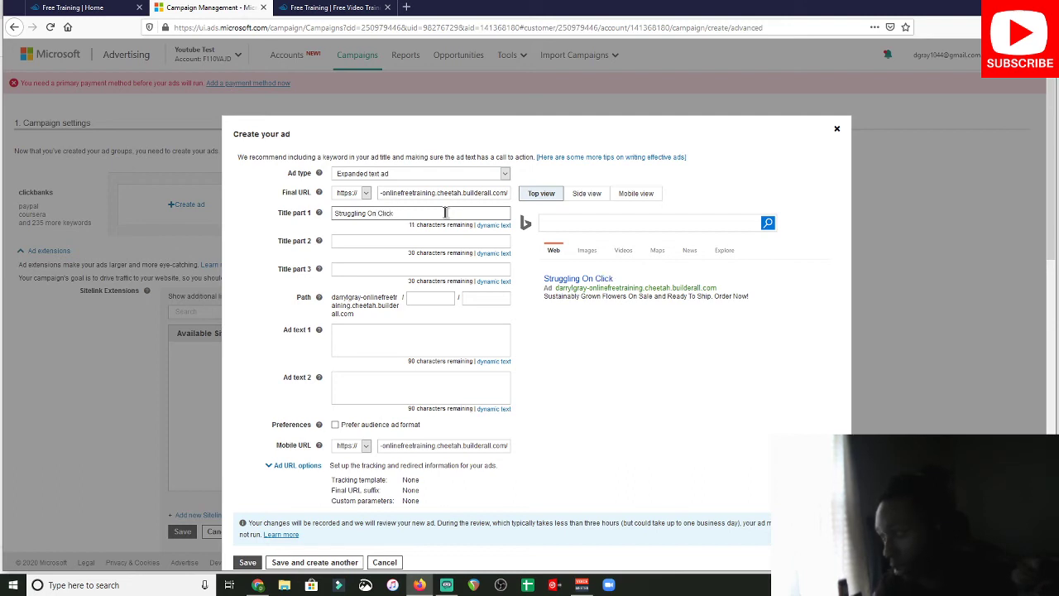
type("bank")
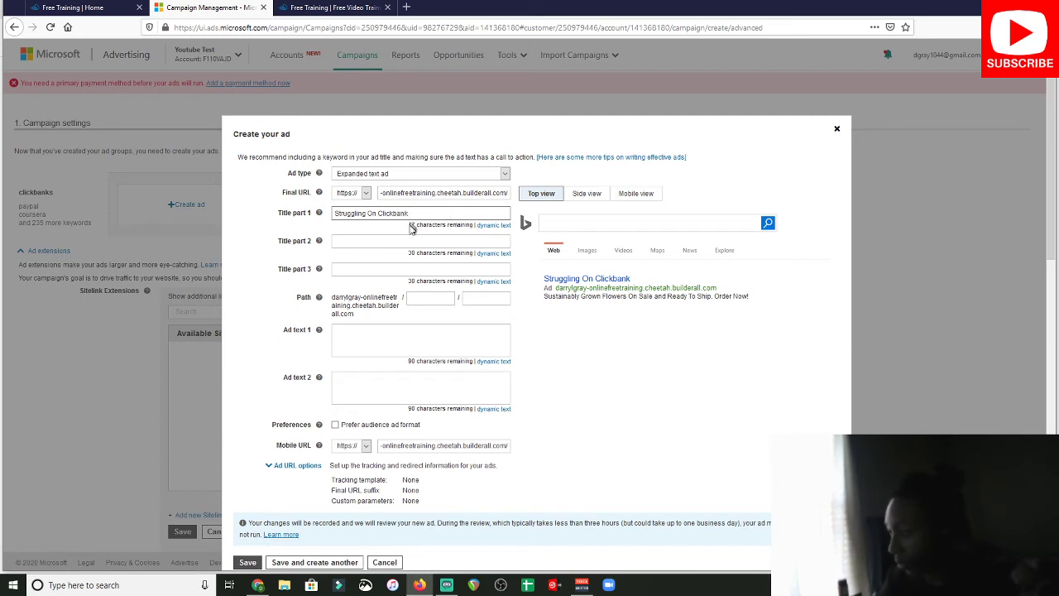
left_click(413, 242)
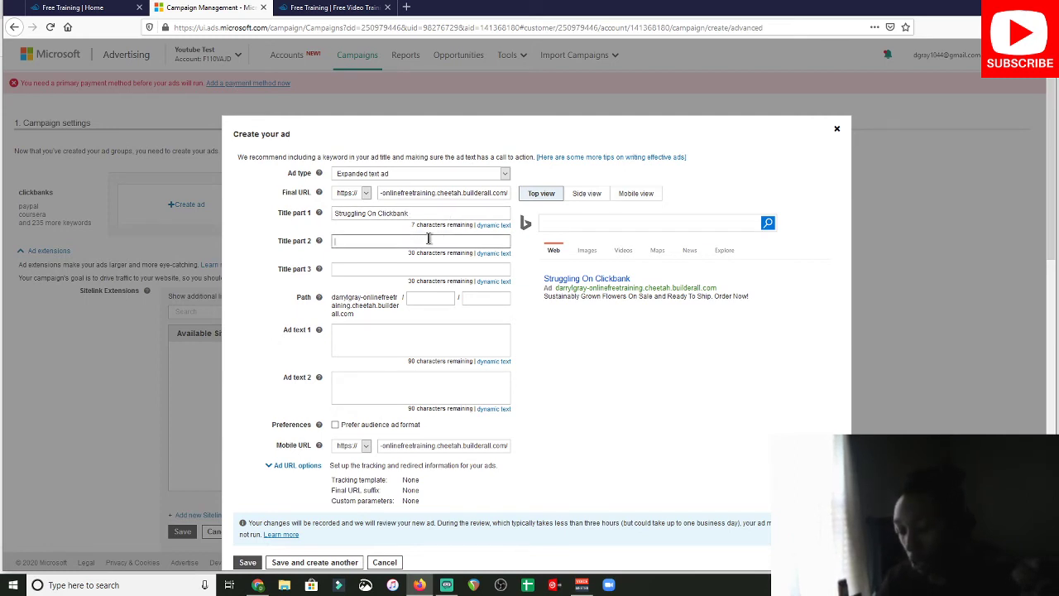
type("Wanna ")
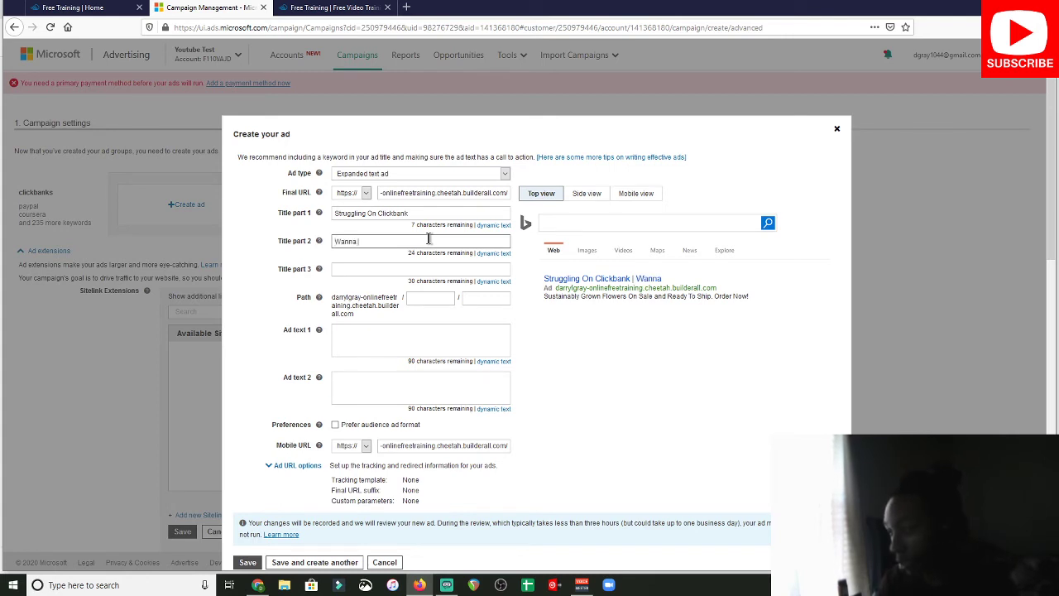
type("Make")
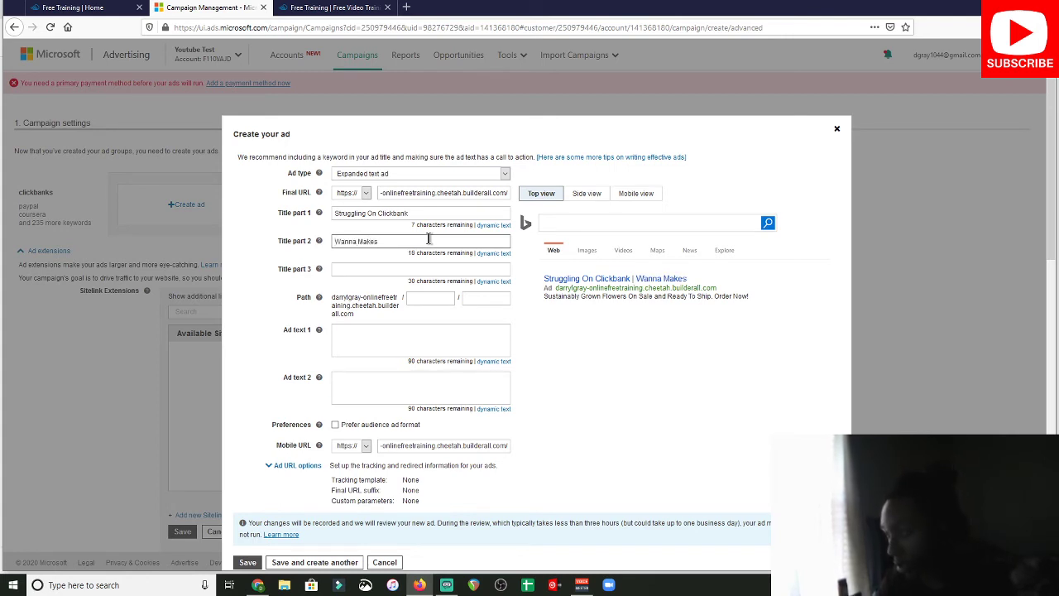
type("s")
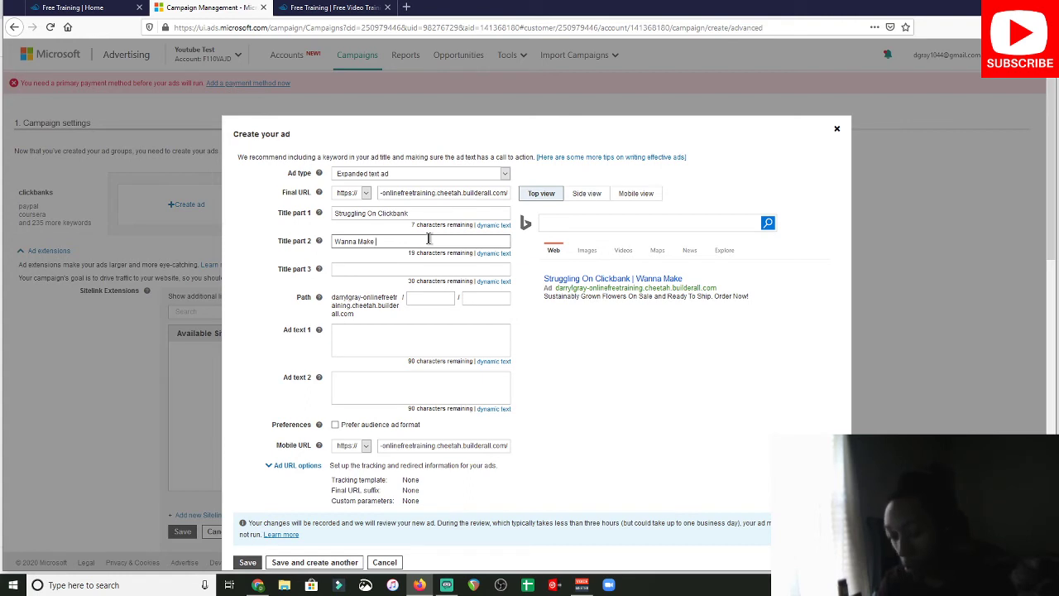
type("Some S")
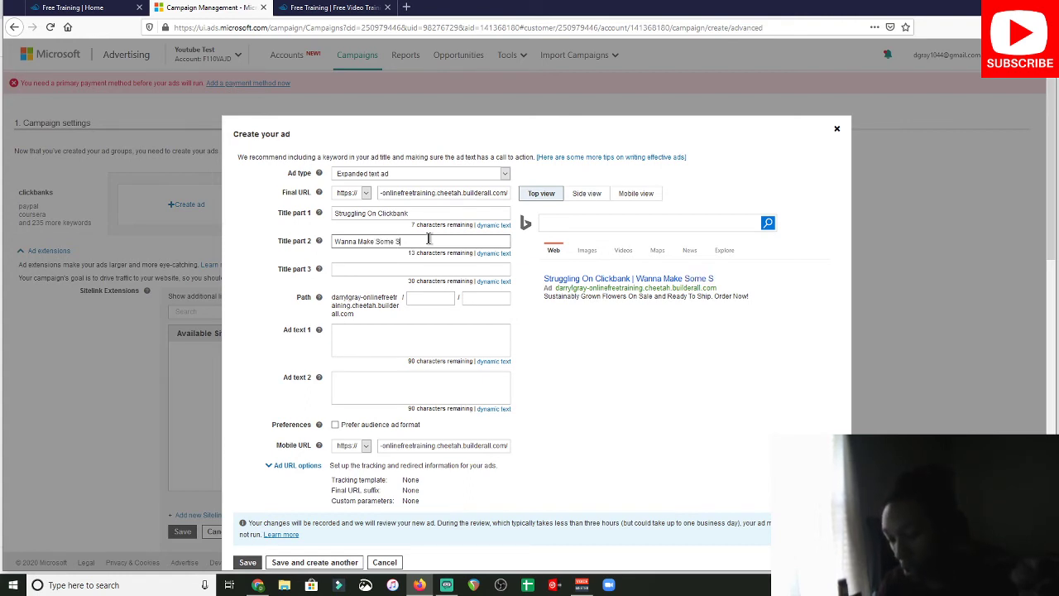
type("ales")
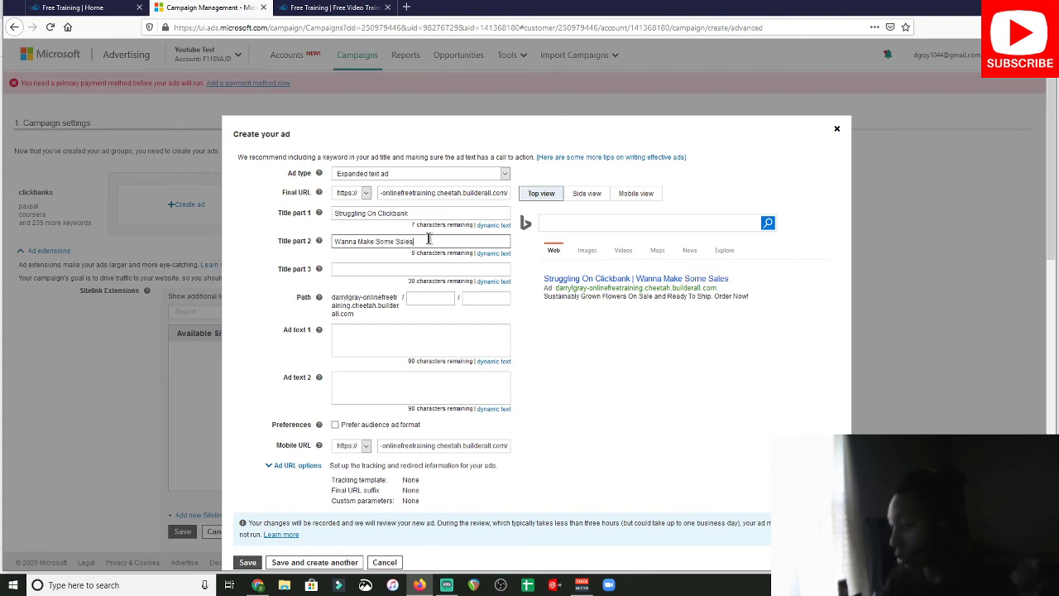
left_click(386, 269)
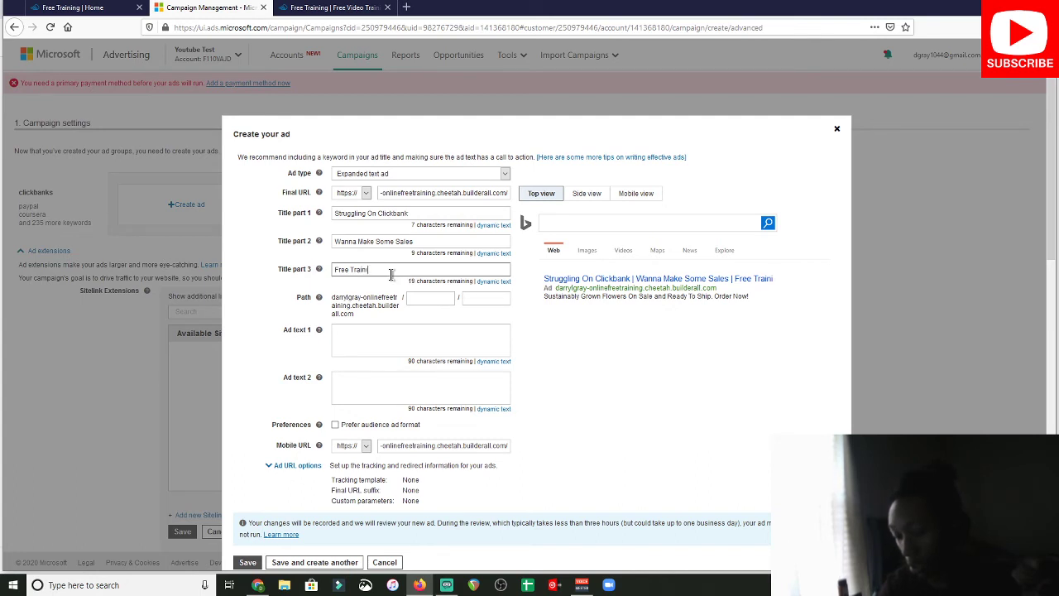
type("Free Training Step ByS")
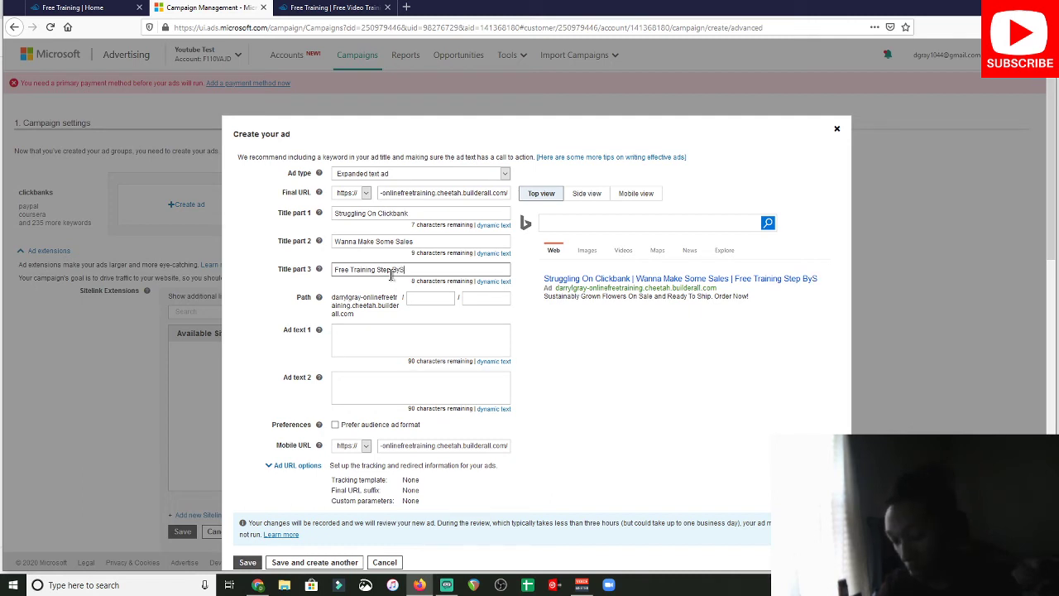
type("te")
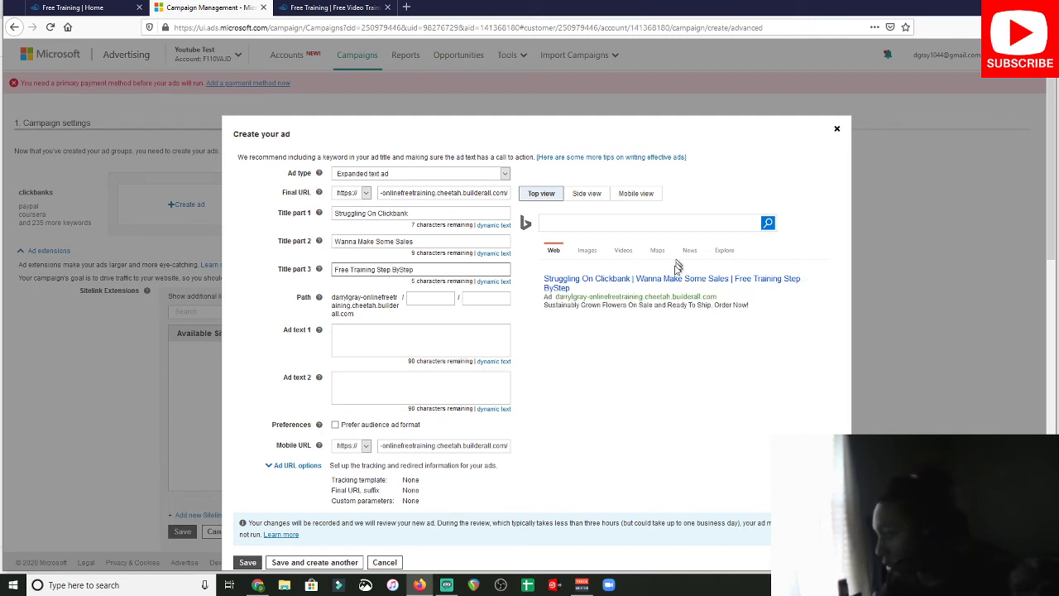
type("p")
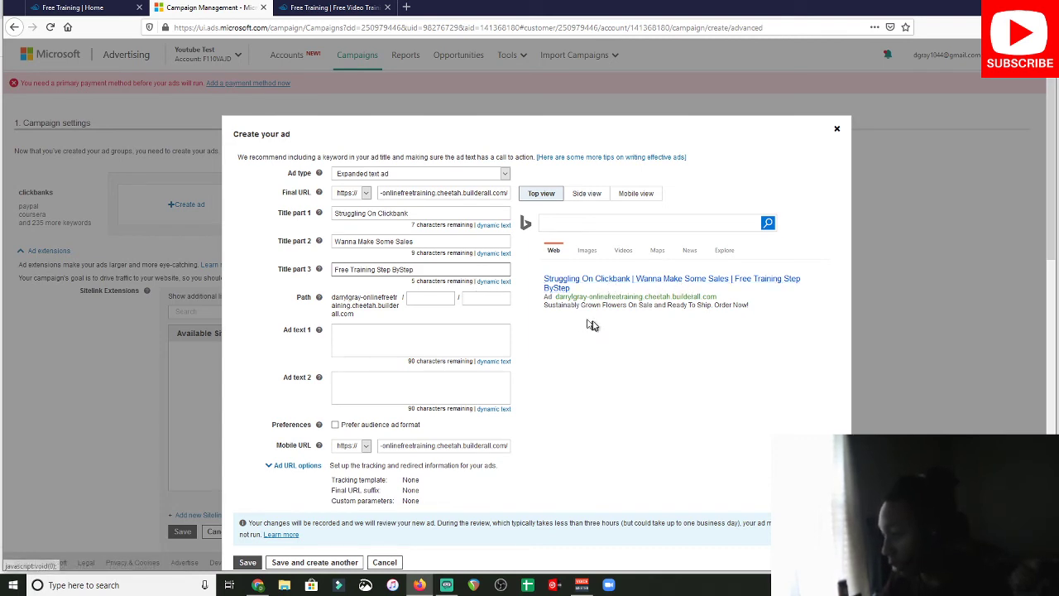
left_click(401, 270)
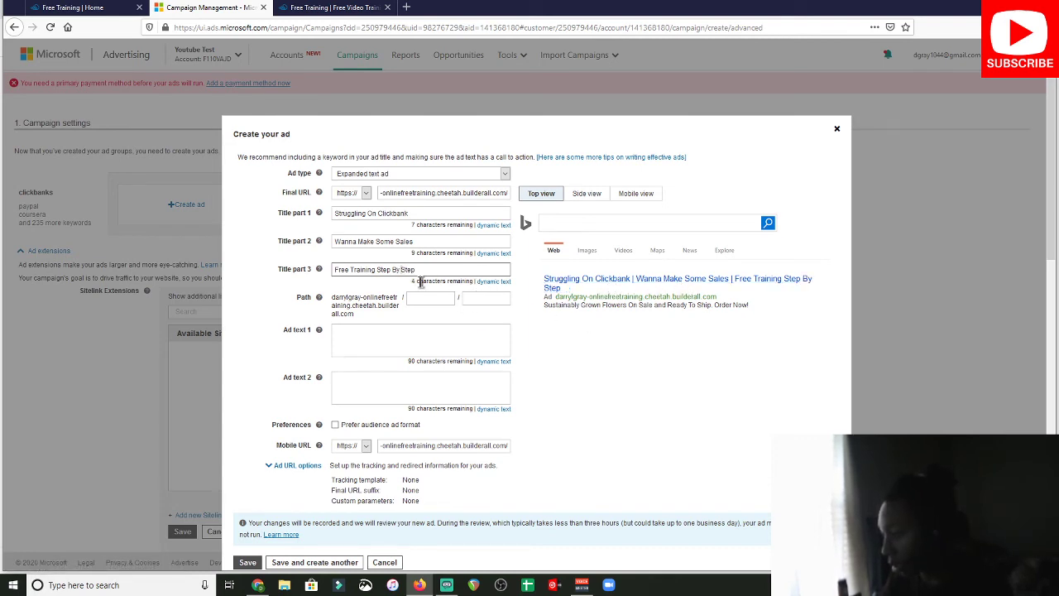
left_click(439, 300)
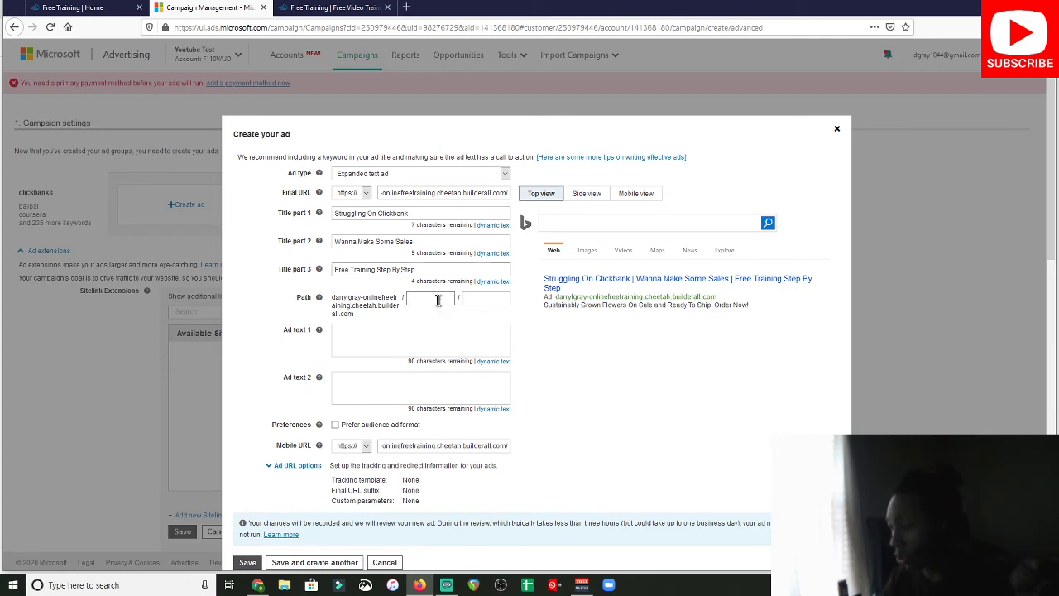
left_click(449, 341)
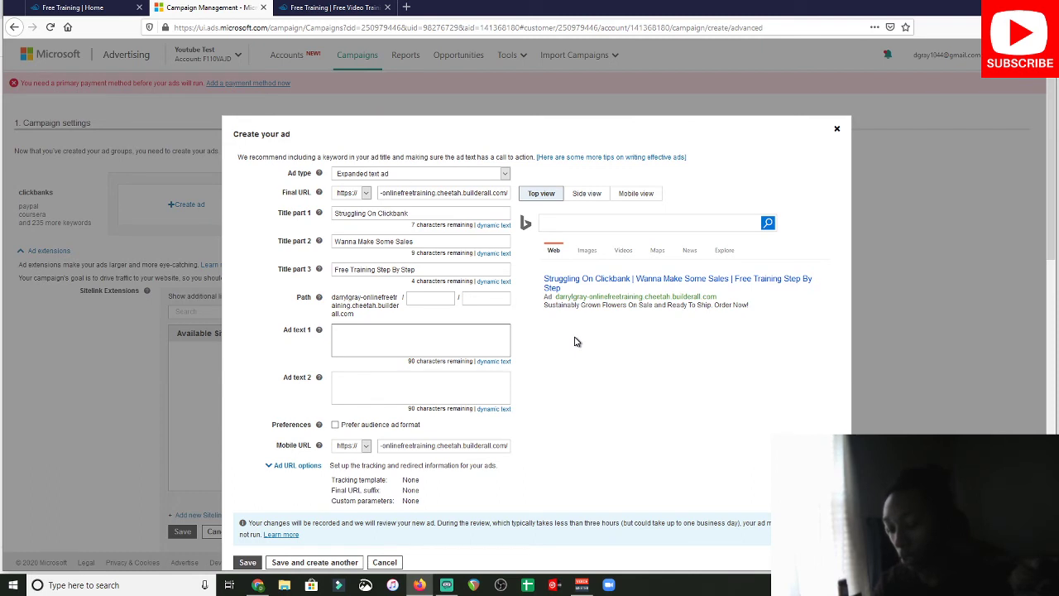
Type Ad text 1 'Hey Are You Struggling To Make Consistent Sales On Clickbank... Or Even Your First Sale'
type("S")
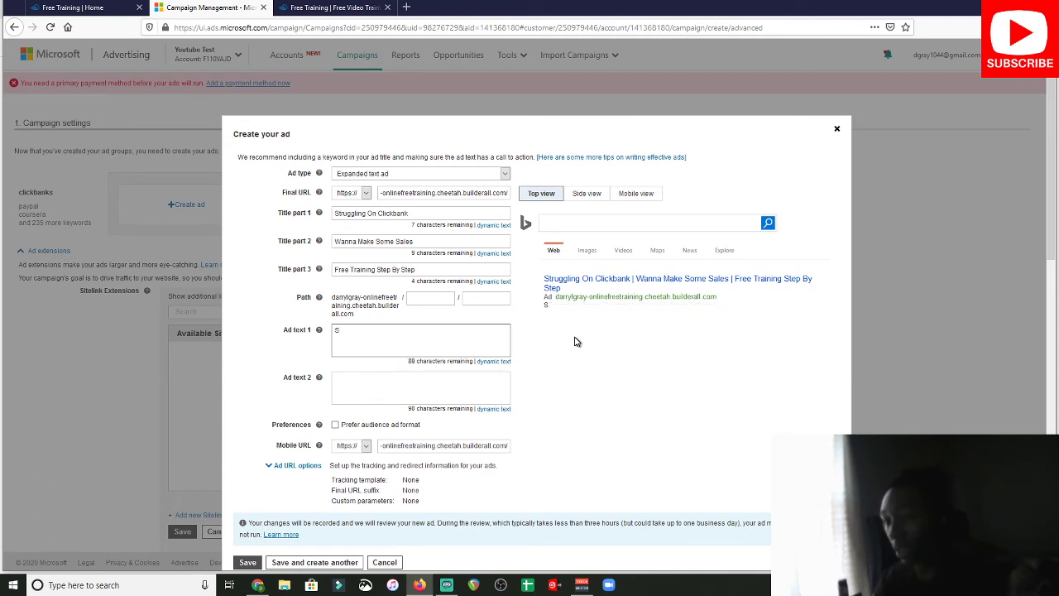
key("BackSpace")
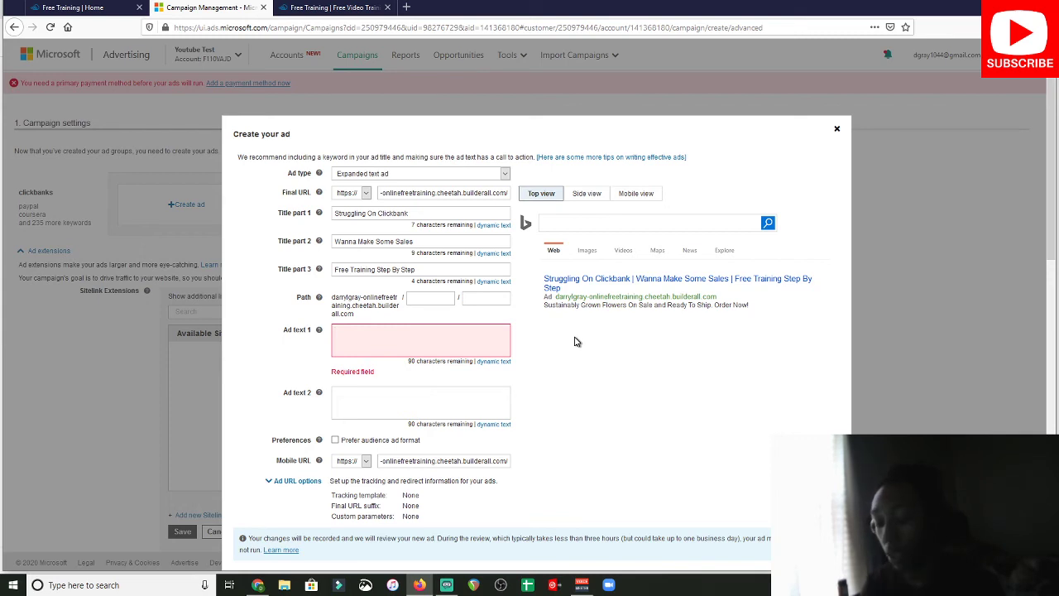
type("Hey Are")
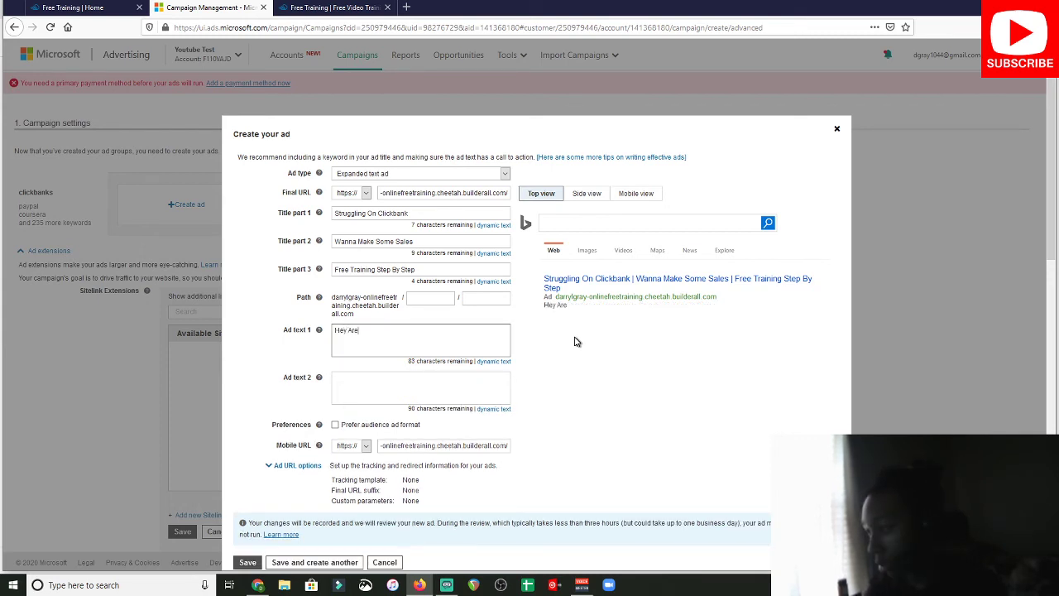
type(" You S")
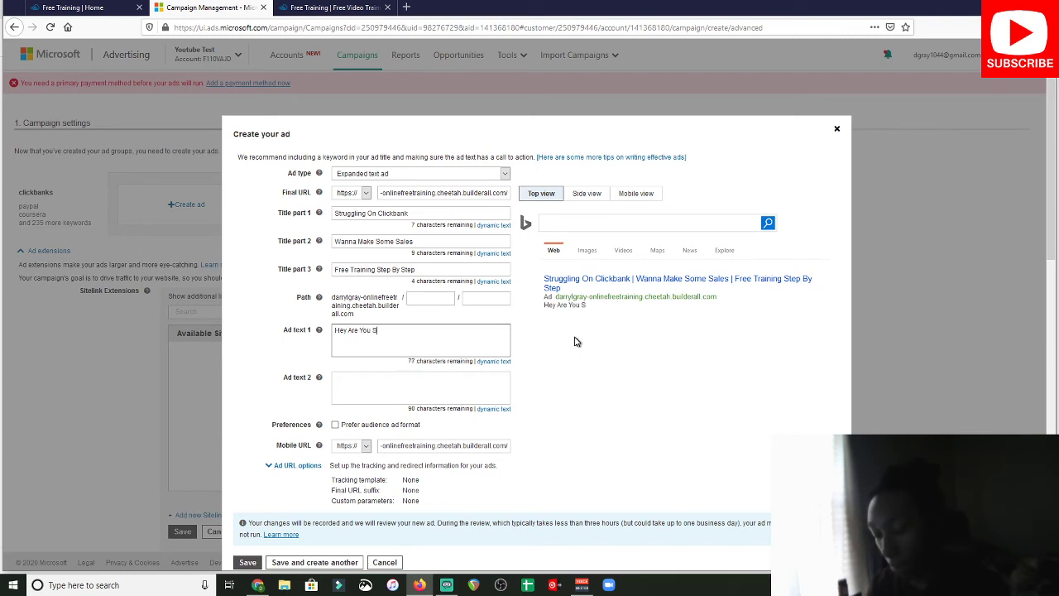
type("trugglin")
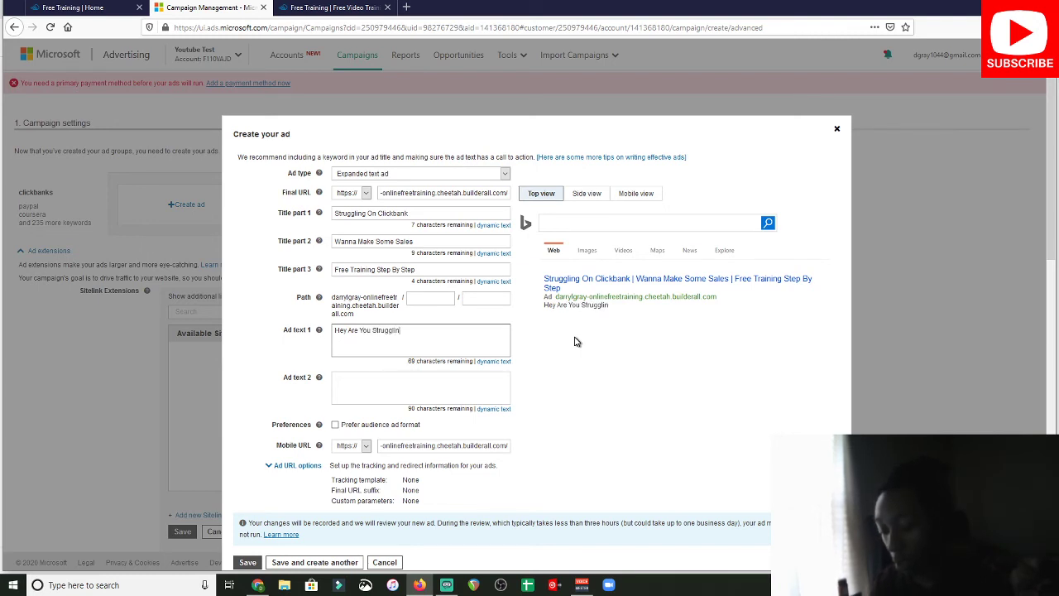
type("g To Mak")
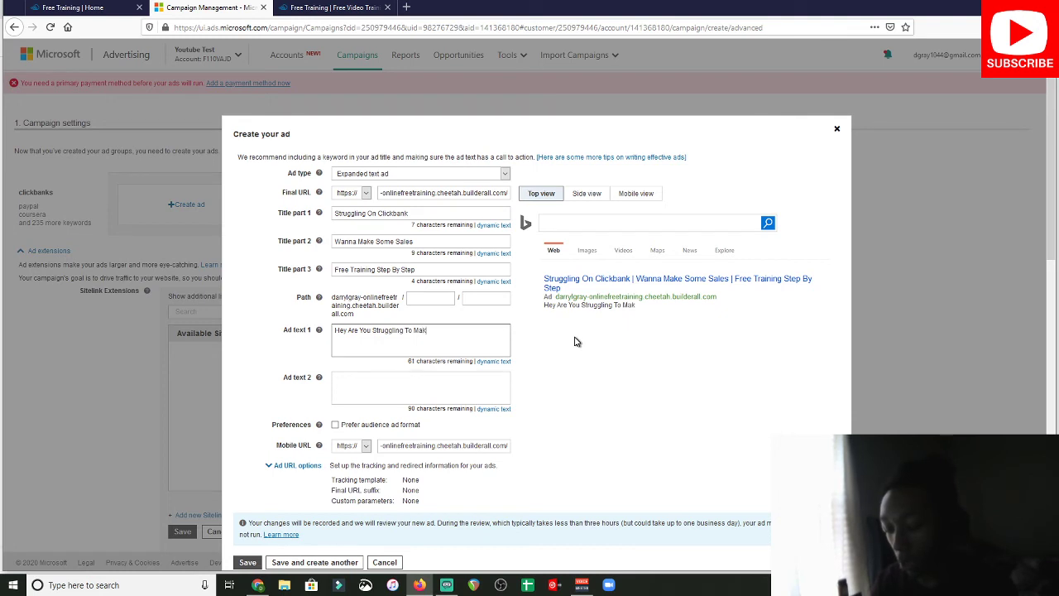
type("e Consistent")
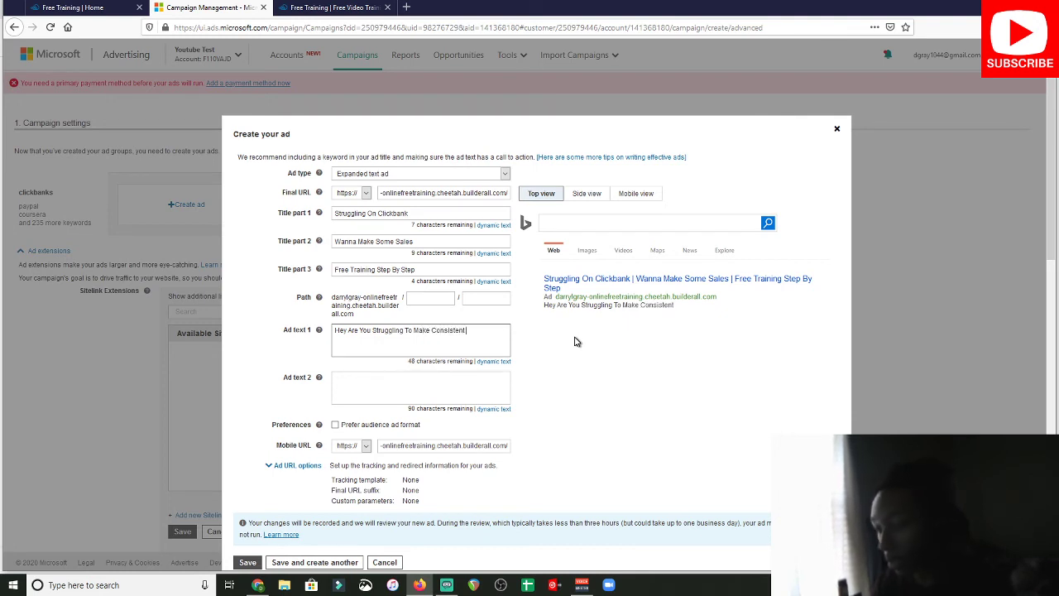
type(" Sales")
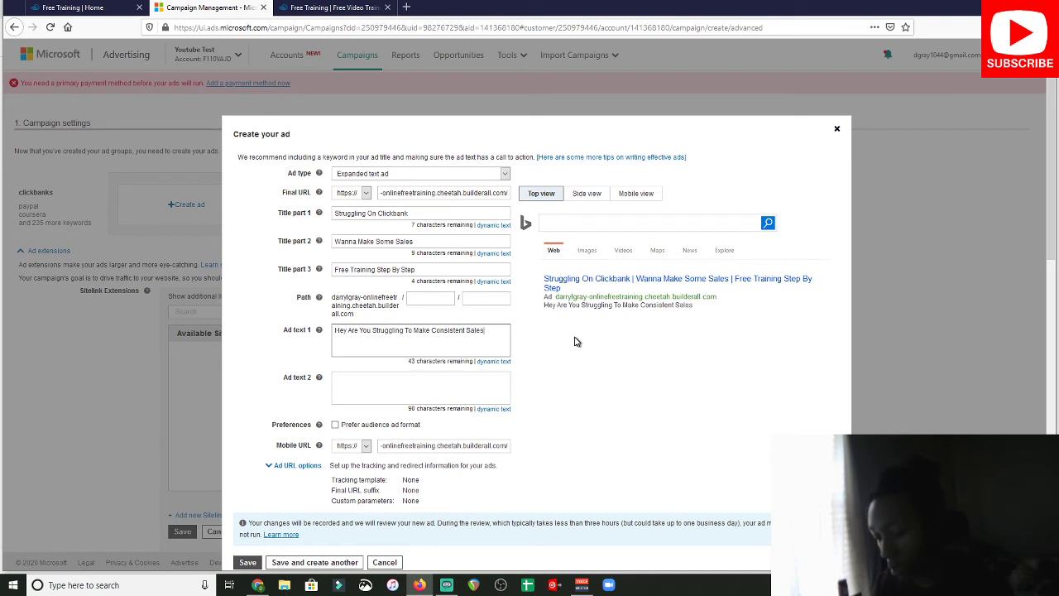
type(" On click")
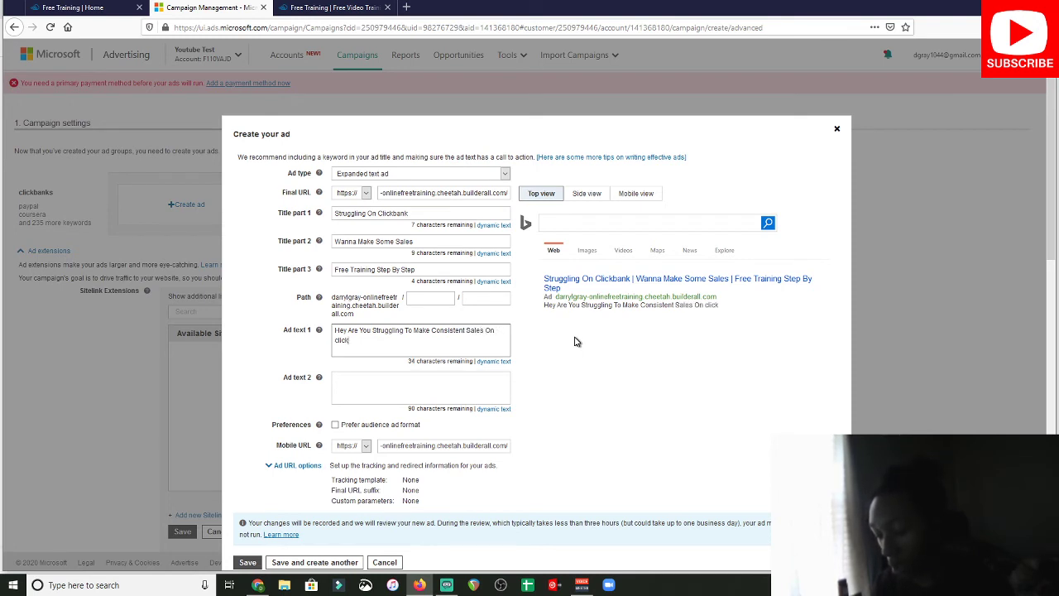
key("BackSpace")
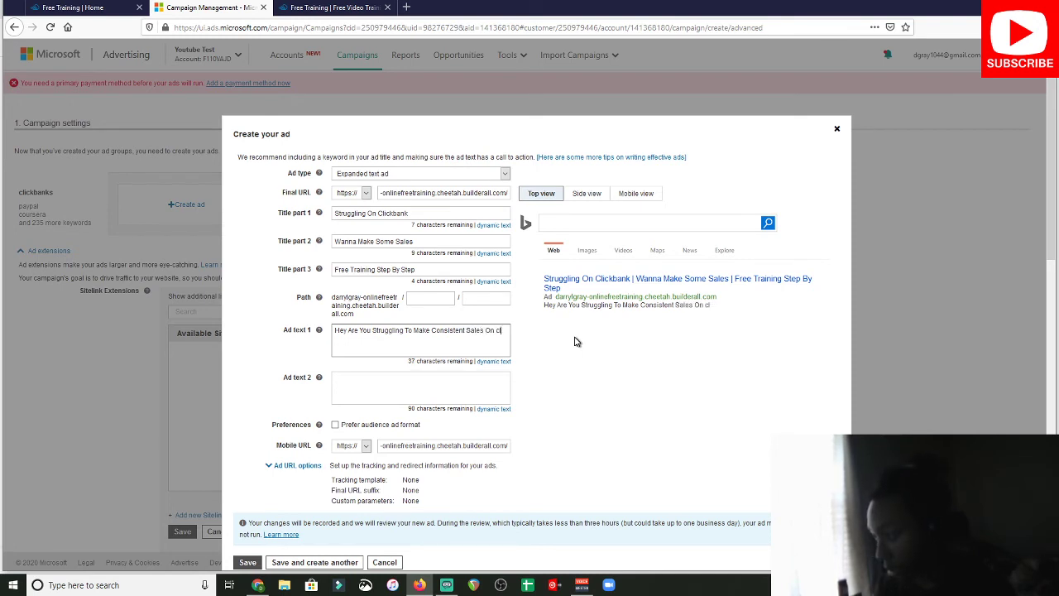
type("ick")
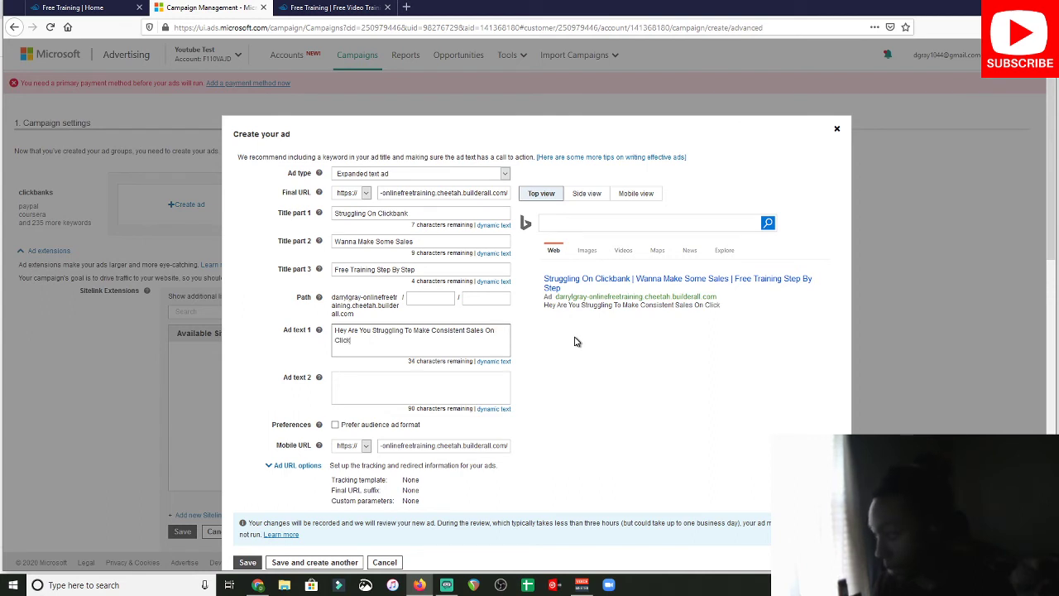
type("bank... Or EVe")
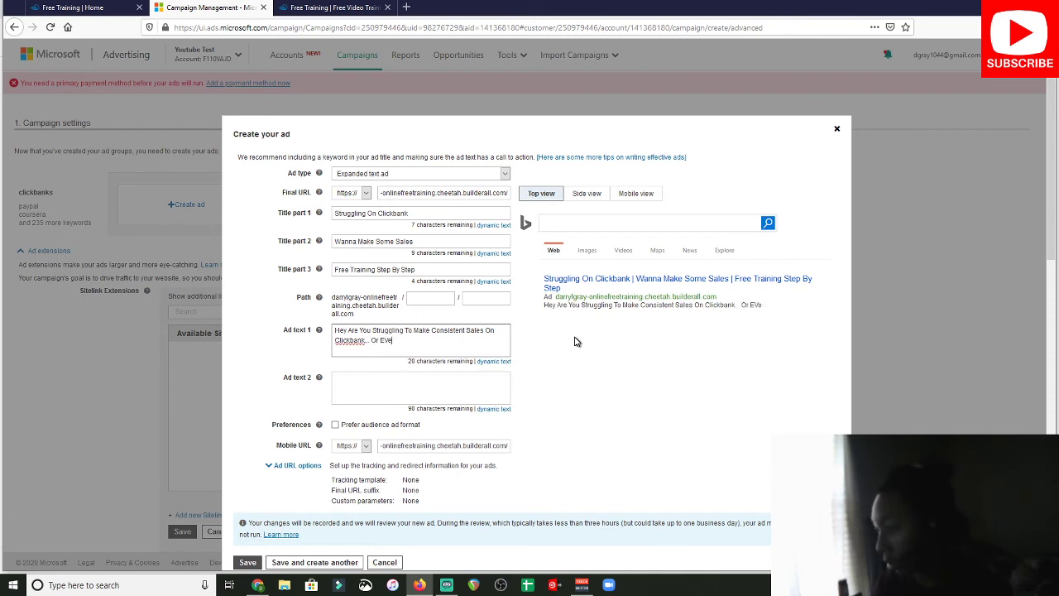
key("BackSpace")
type("e")
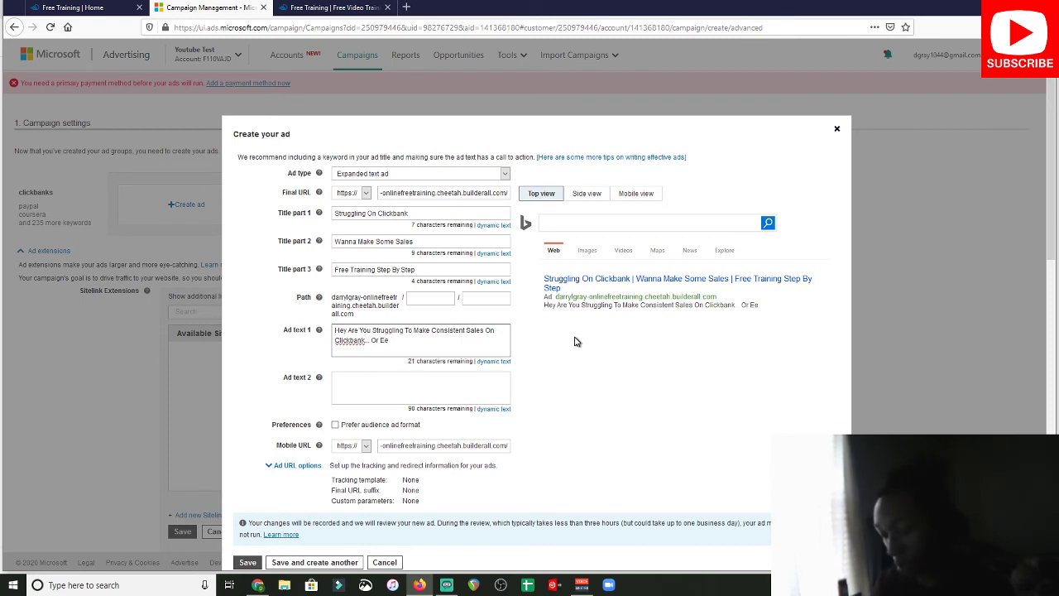
key("BackSpace")
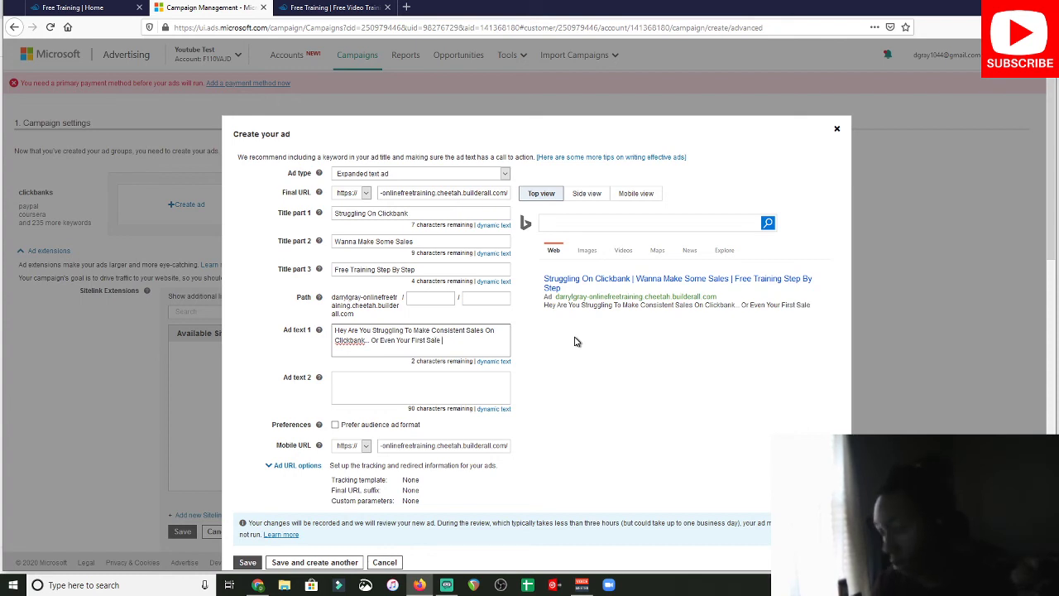
type("er")
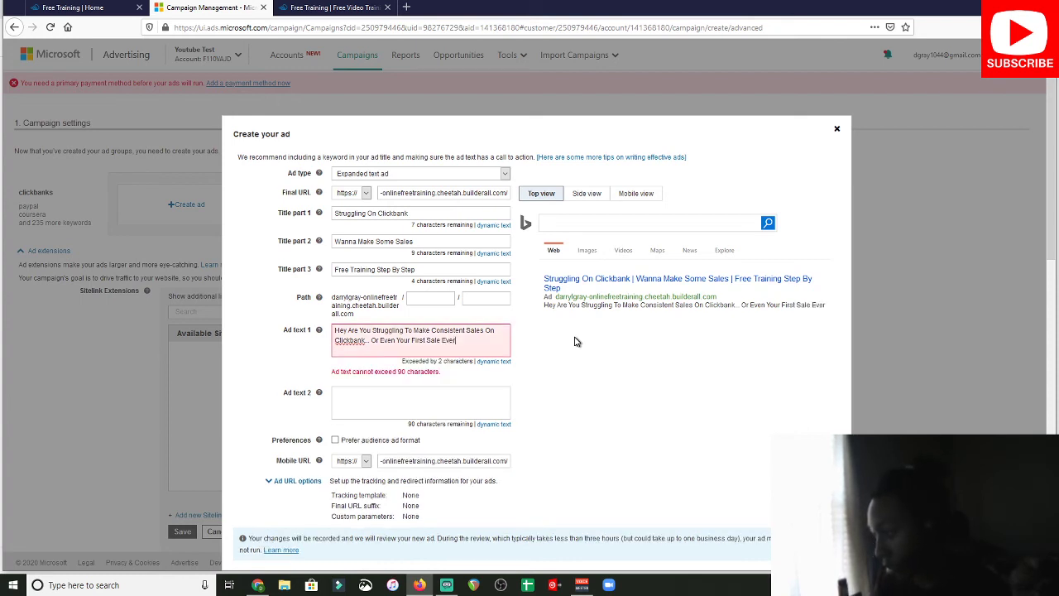
key("BackSpace")
key("BackSpace")
key("BackSpace")
key("BackSpace")
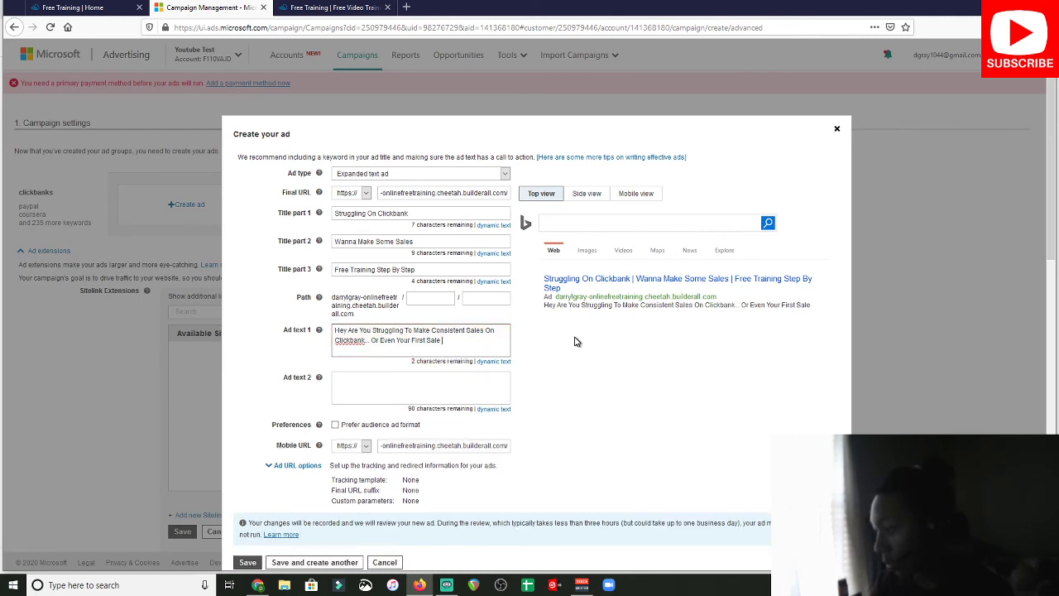
Complete Ad text 2 so it ends 'How To Make Sales Easily On Clickbank.'
left_click(396, 387)
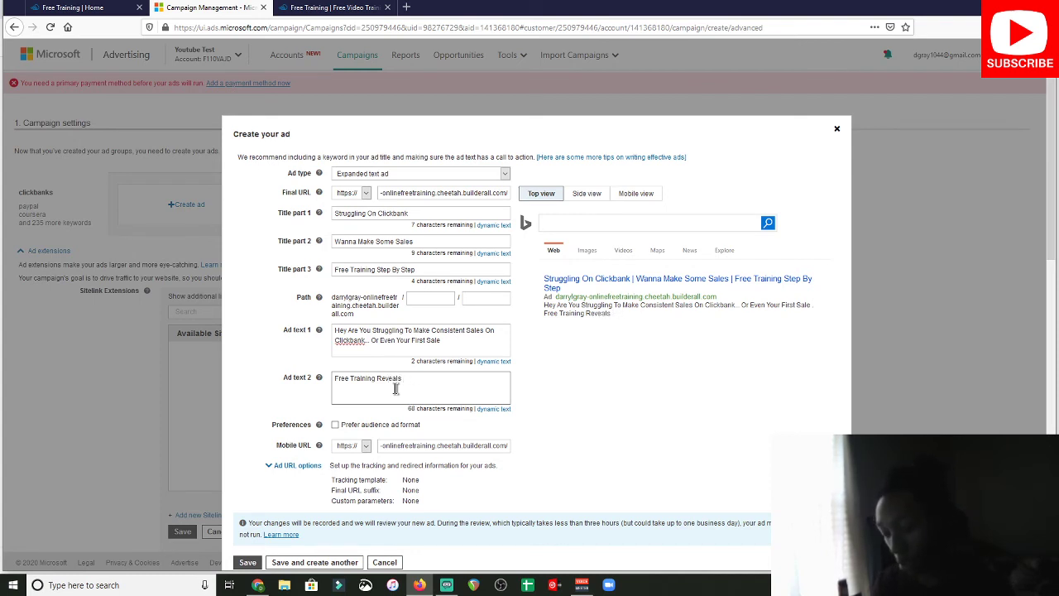
type("ep By Step How To M")
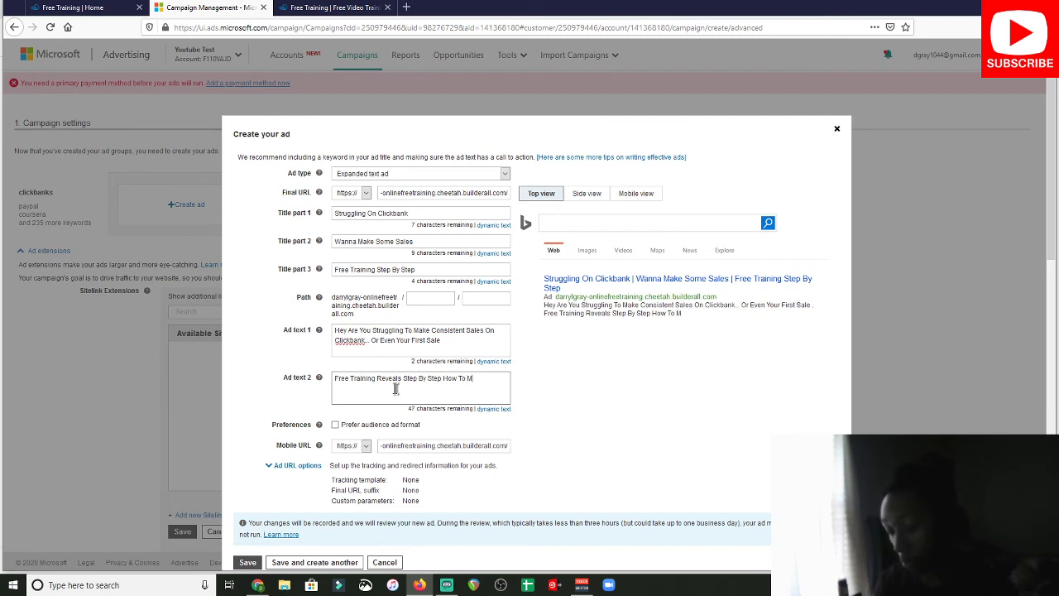
type("ake Sal")
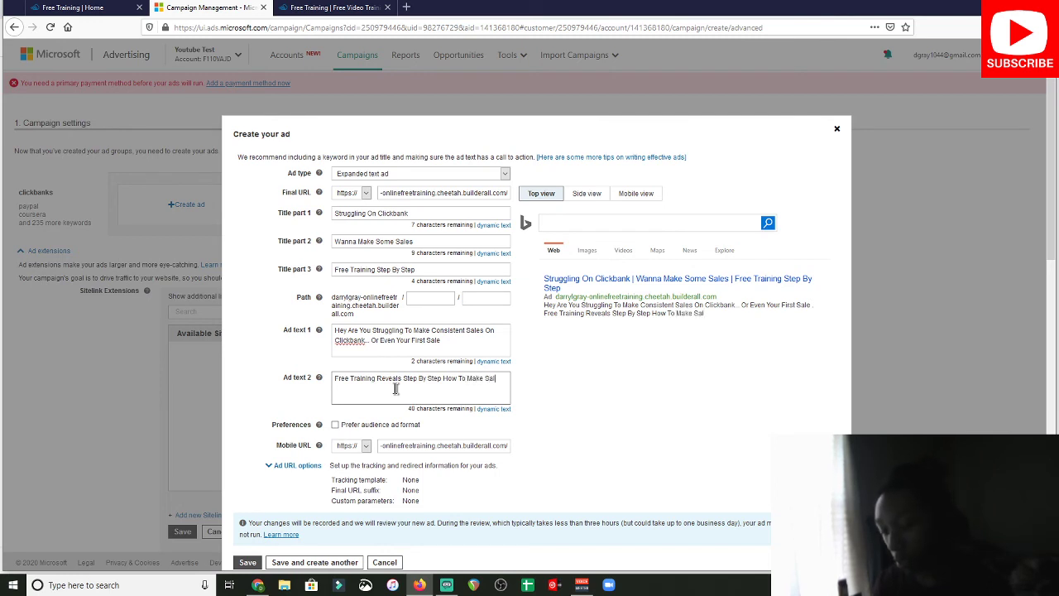
type("es ")
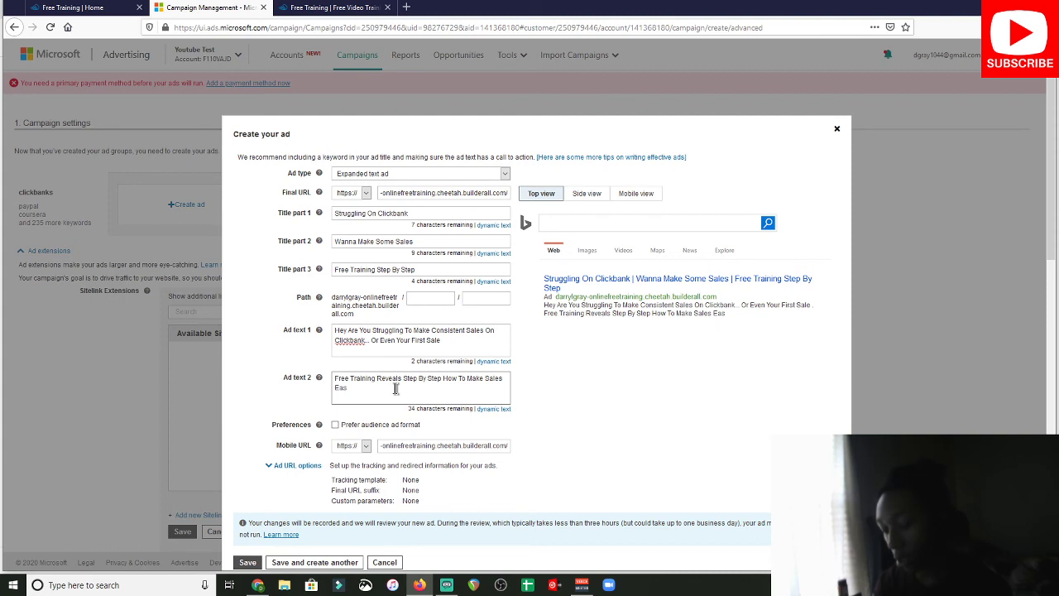
type("Easily On Clickbank")
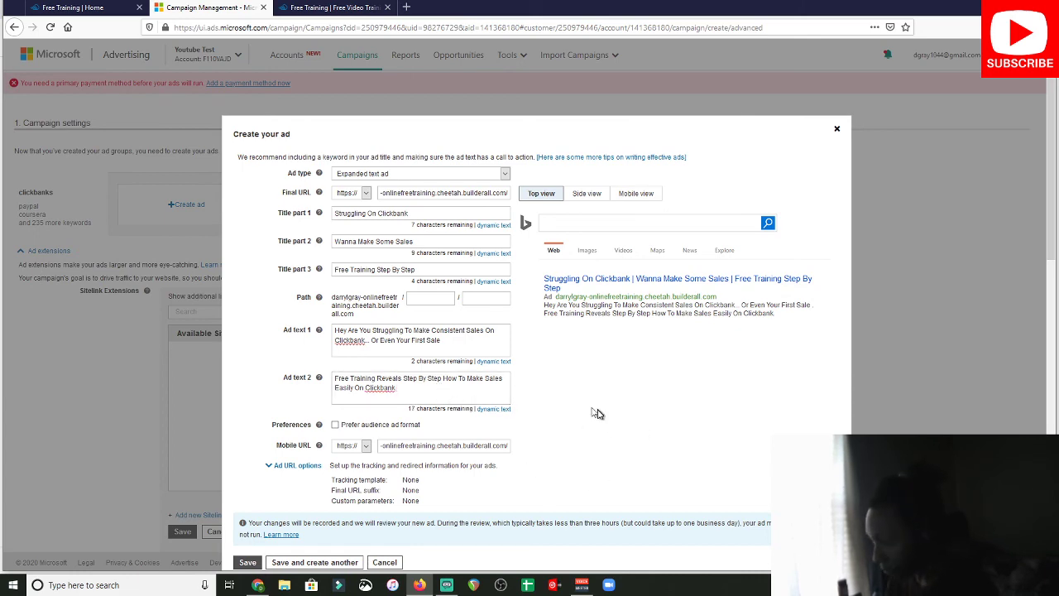
scroll(447, 426, "down", 3)
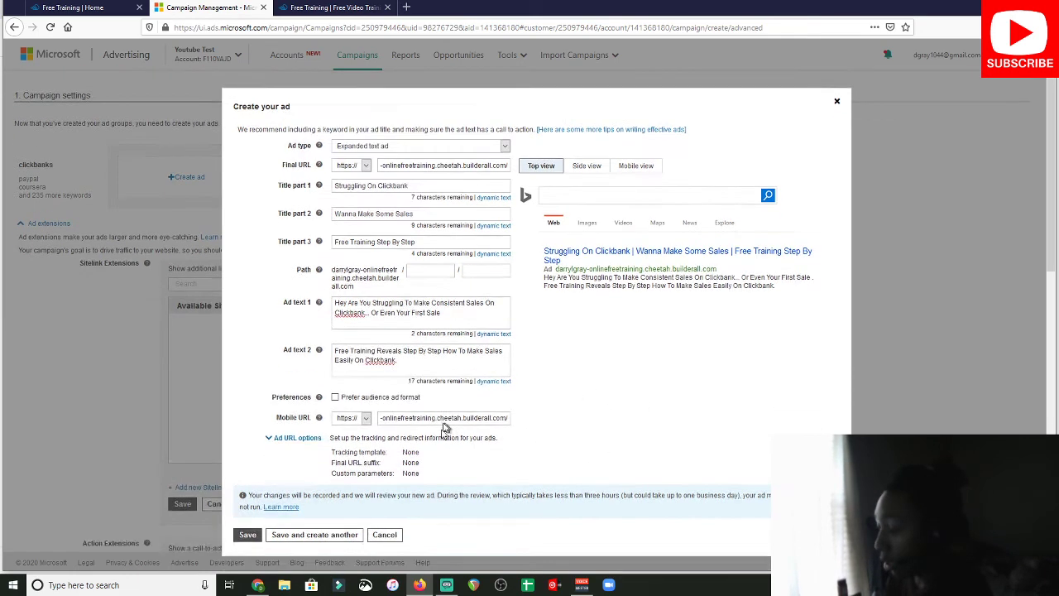
Save the expanded text ad, continue to Budget & bids, and highlight the 1,992 clicks estimate
left_click(247, 394)
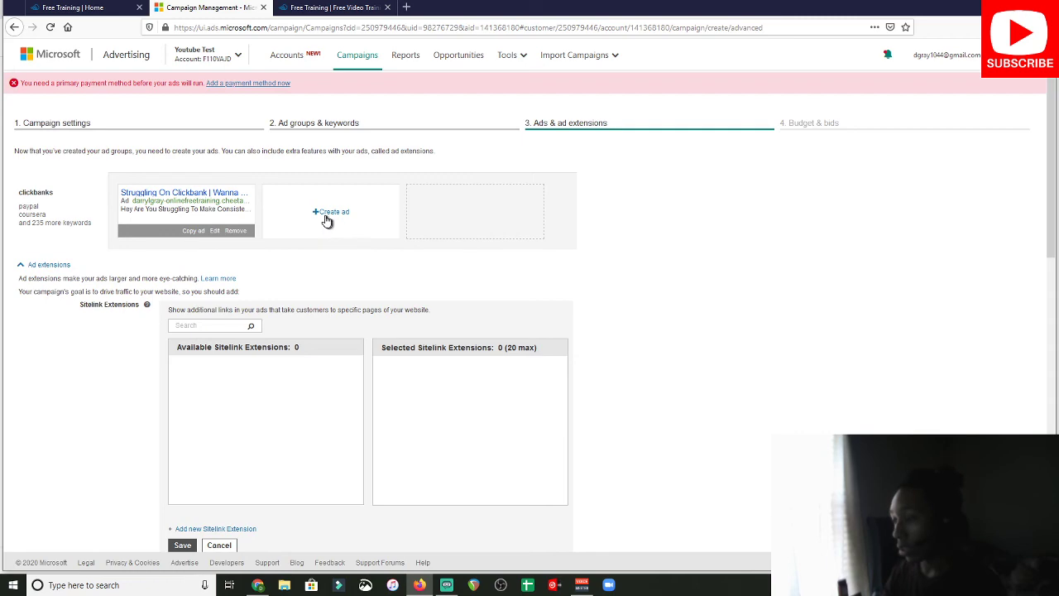
scroll(260, 256, "down", 9)
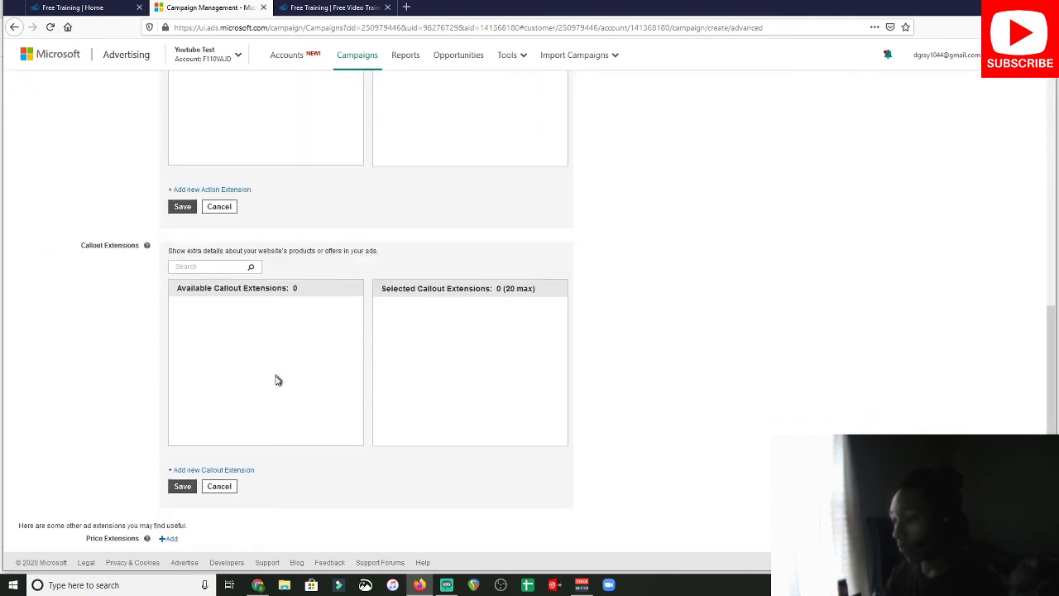
left_click(75, 546)
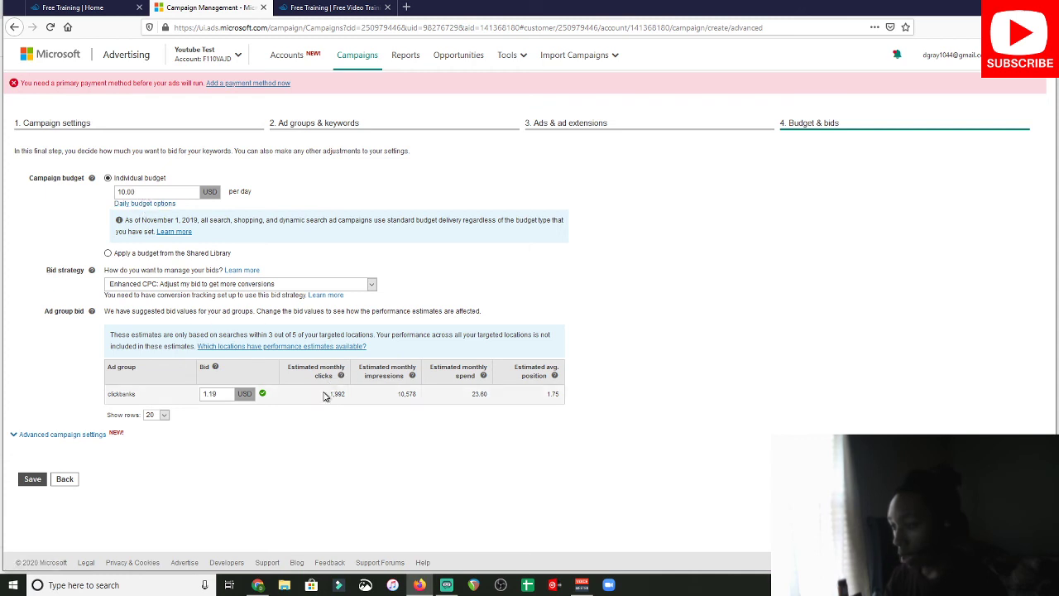
left_click_drag(325, 395, 358, 403)
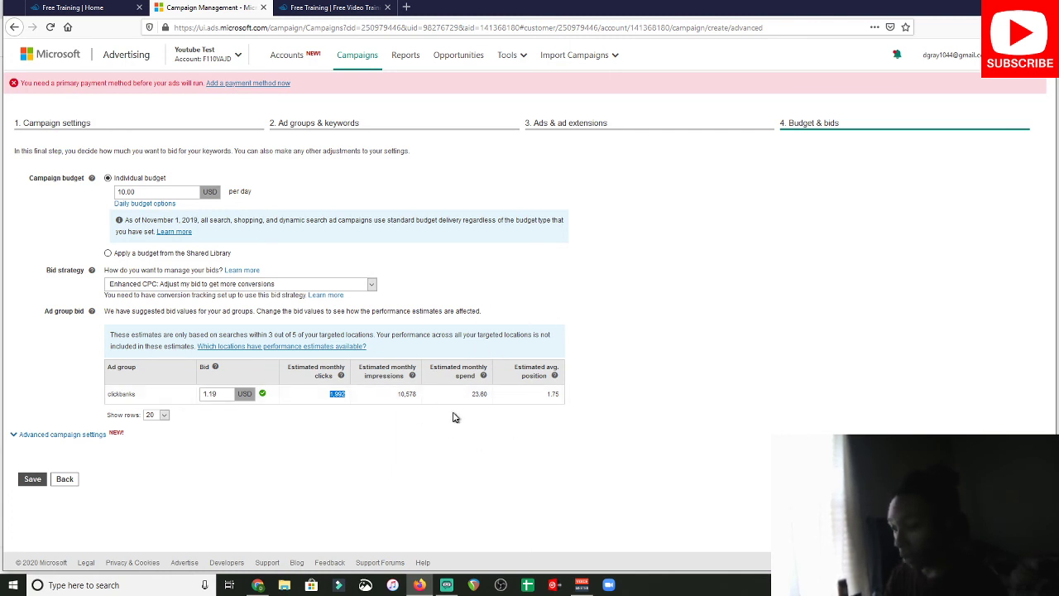
Launch Windows Calculator from search and place it beside the bid estimates
left_click(165, 588)
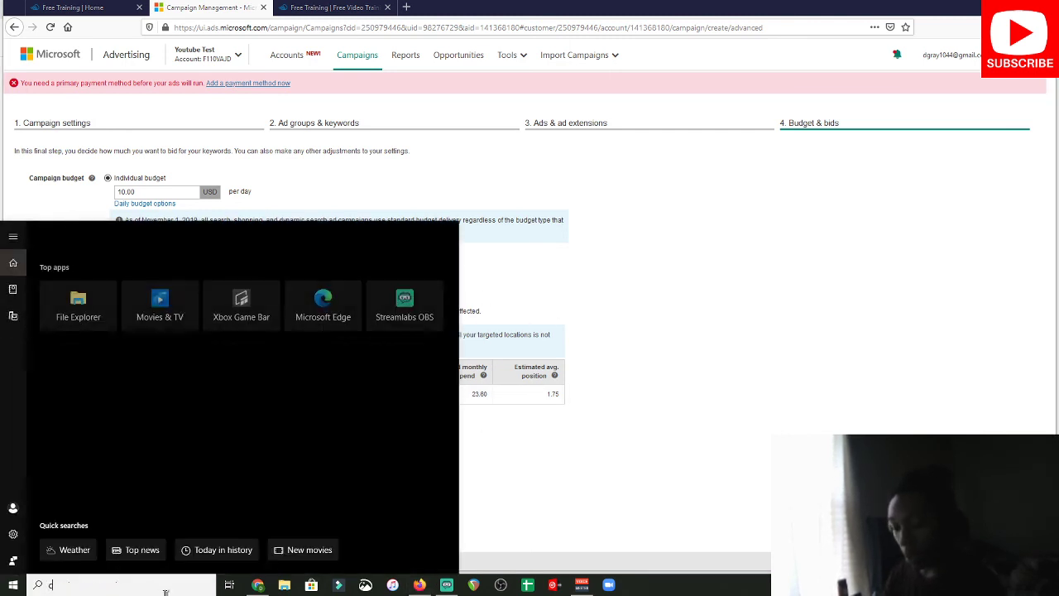
type("c")
left_click(112, 286)
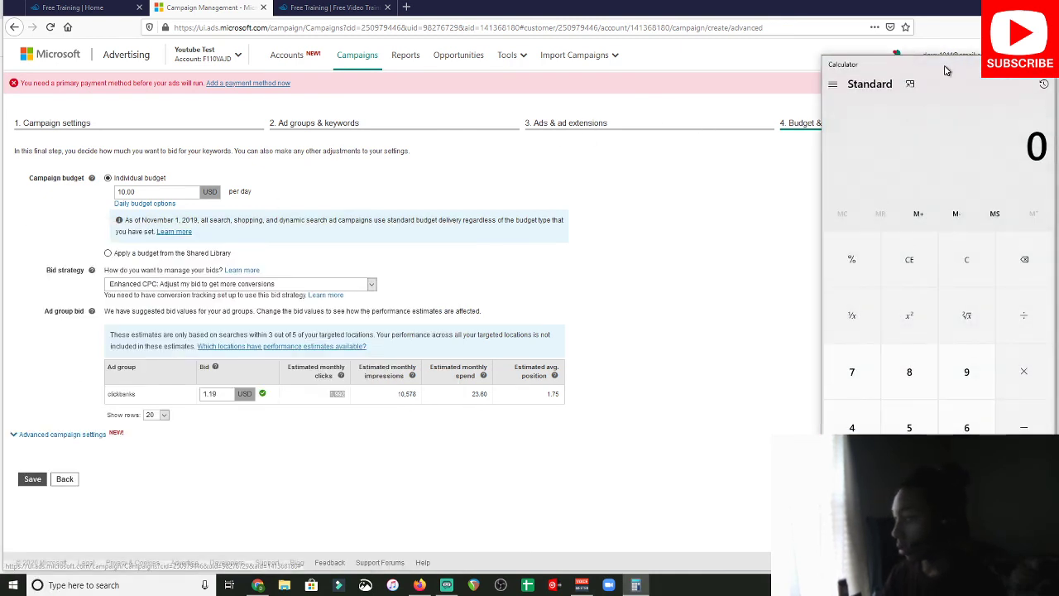
left_click_drag(958, 58, 787, 18)
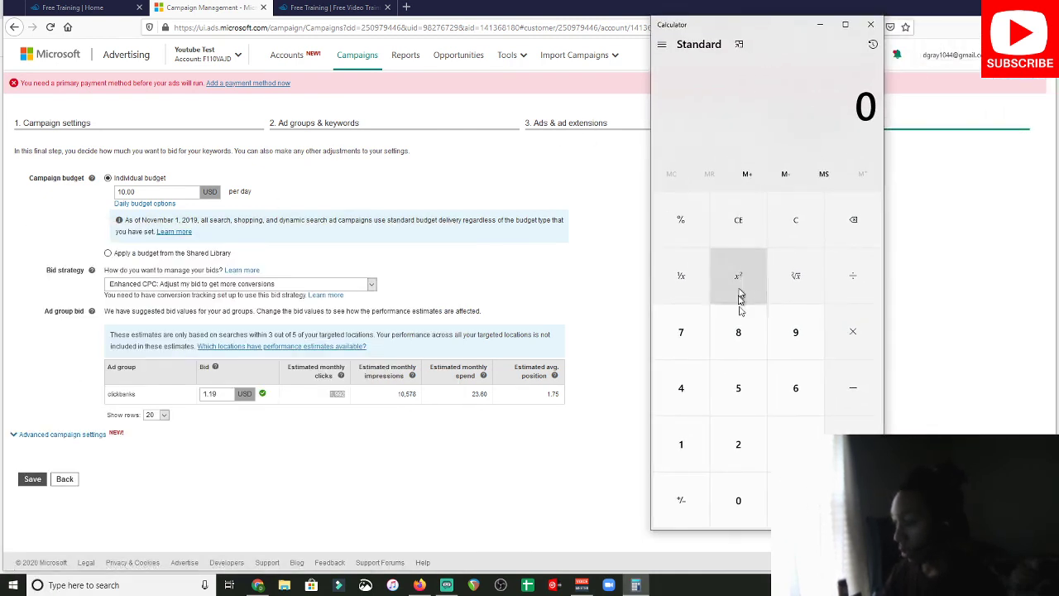
Enter 1,992 in the Calculator, correcting the mistyped digits along the way
left_click(686, 452)
left_click(796, 350)
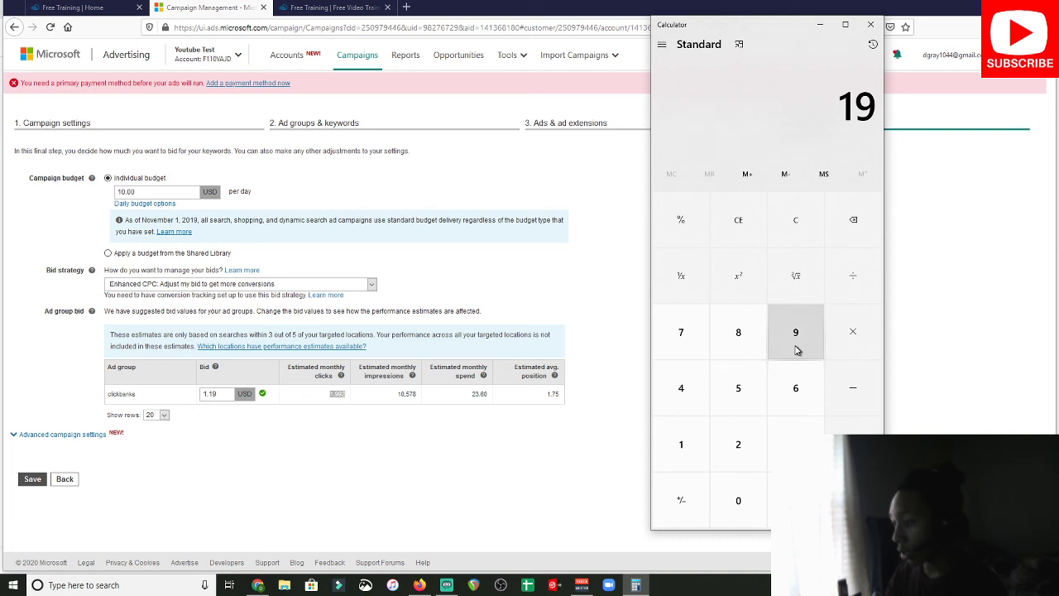
left_click(864, 220)
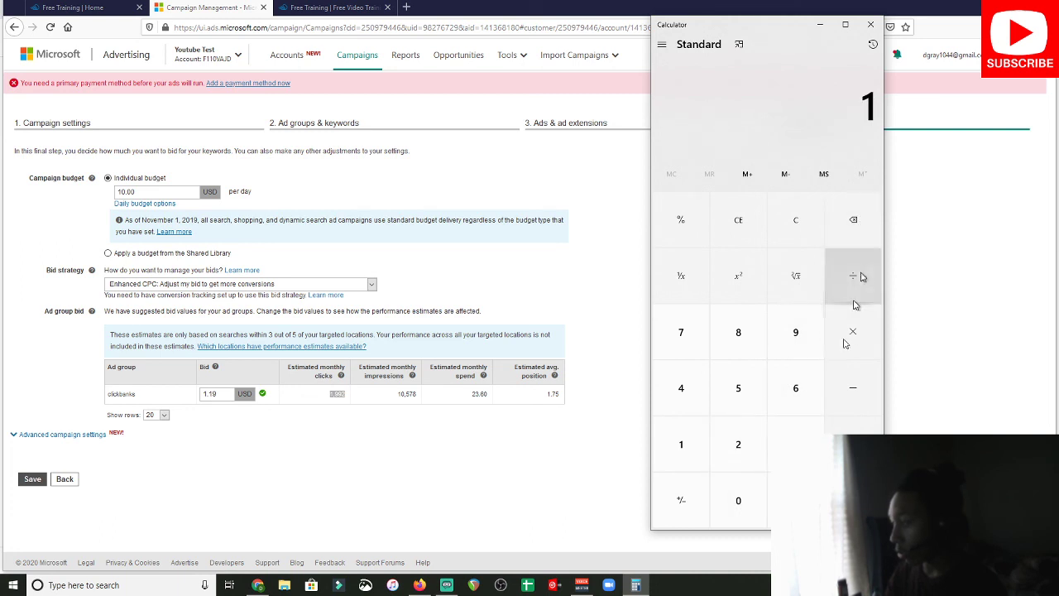
left_click(687, 447)
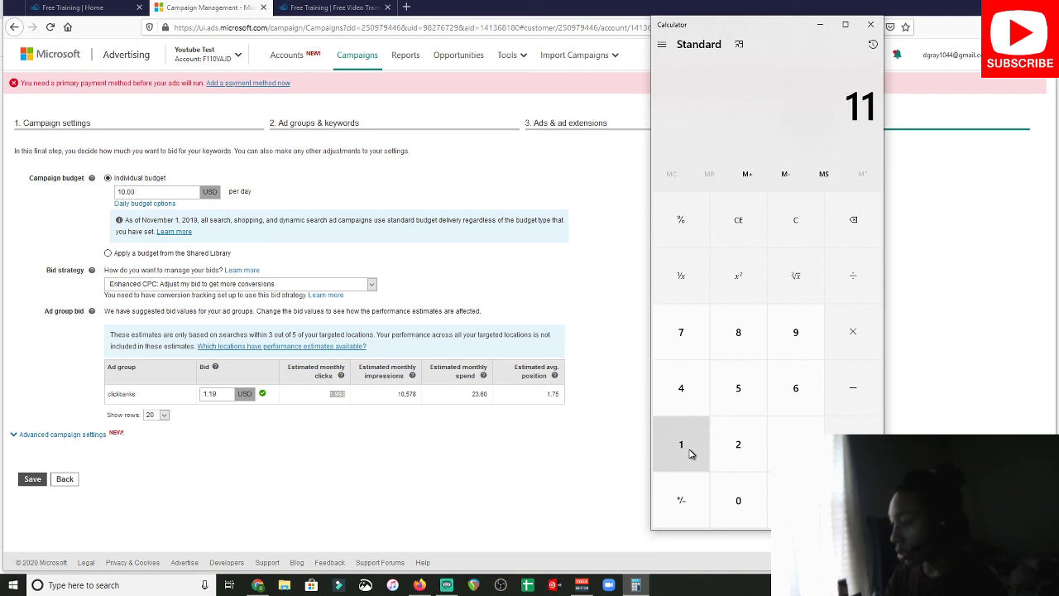
left_click(853, 221)
double_click(806, 346)
left_click(749, 443)
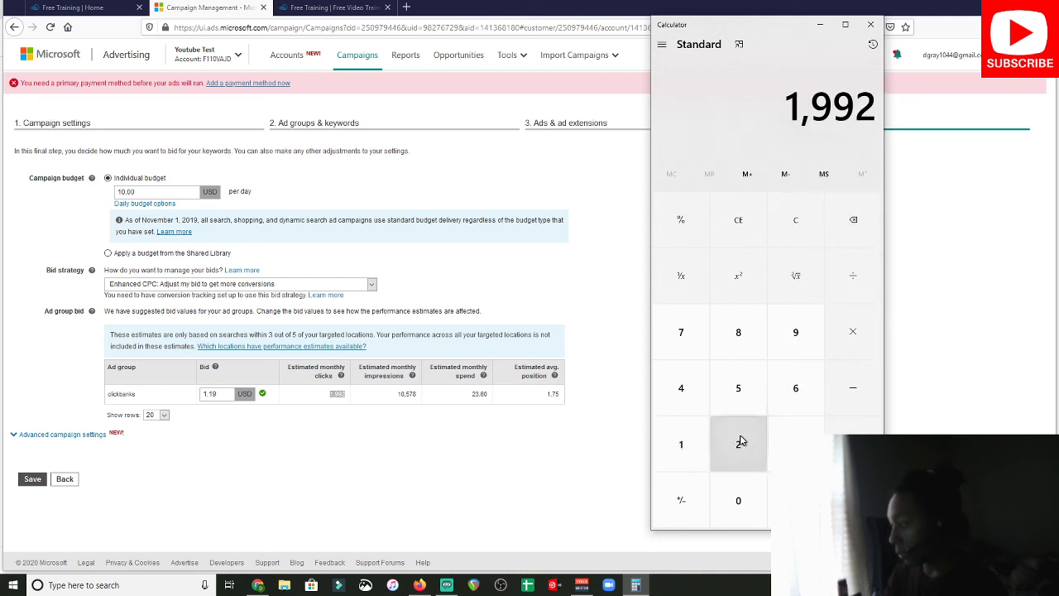
Multiply 1,992 by 0.08 to get 159.36, then return to the bid estimates
left_click(850, 336)
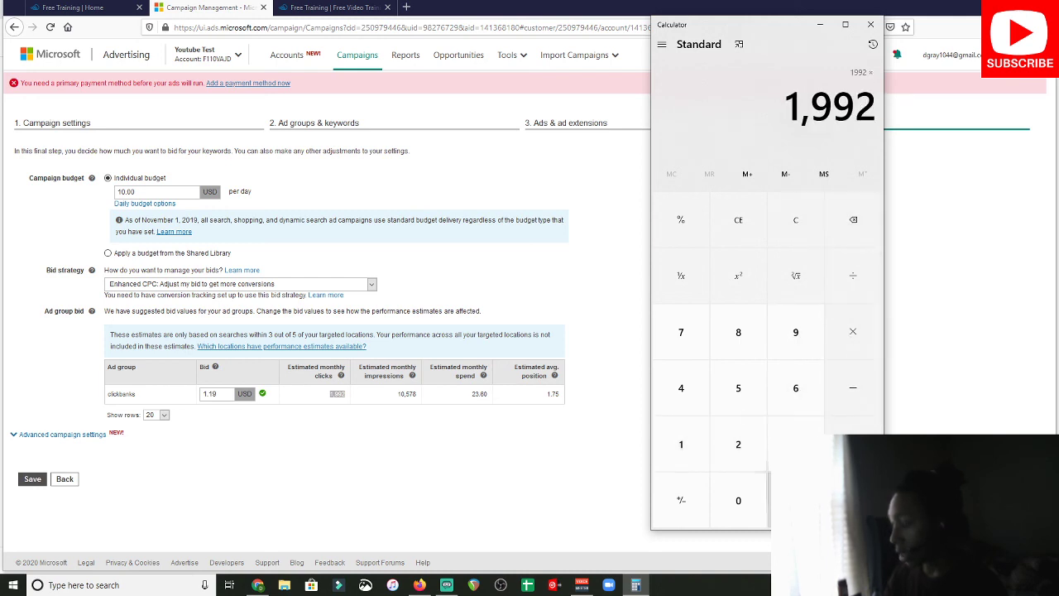
left_click(795, 500)
left_click(745, 502)
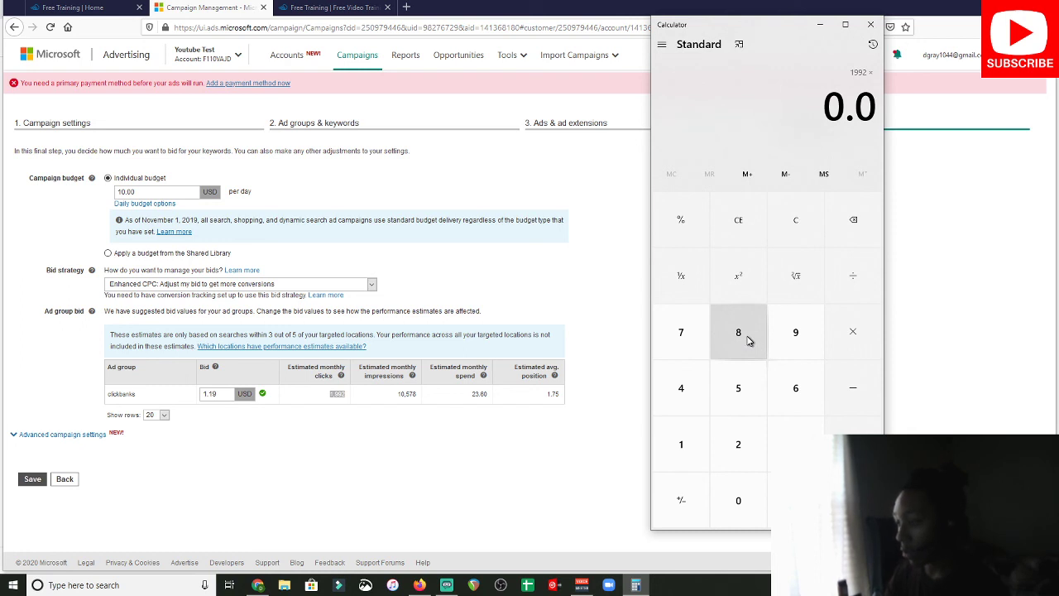
left_click(739, 333)
left_click(853, 500)
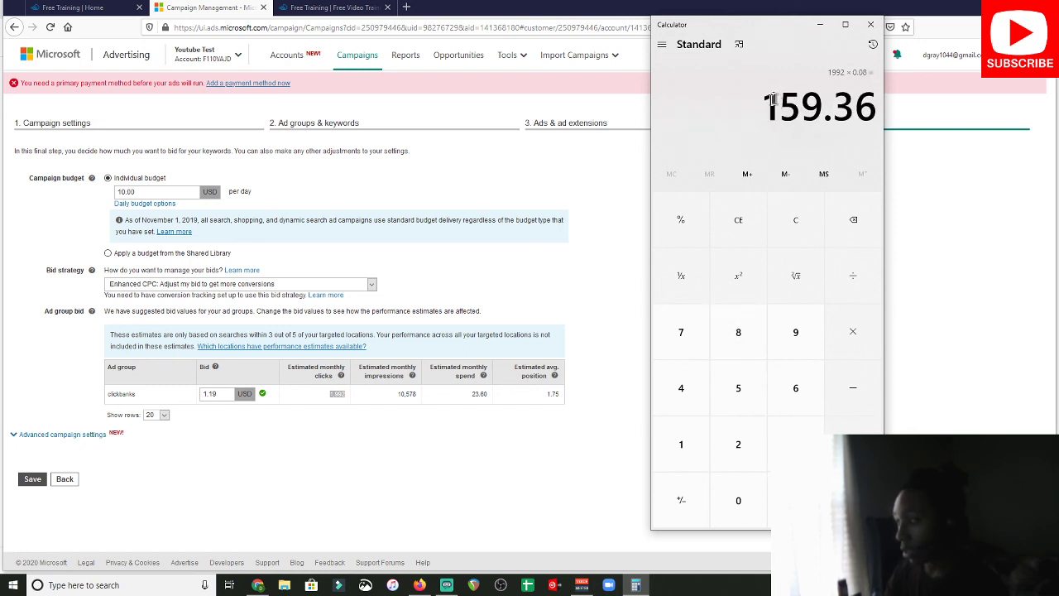
left_click_drag(826, 116, 758, 115)
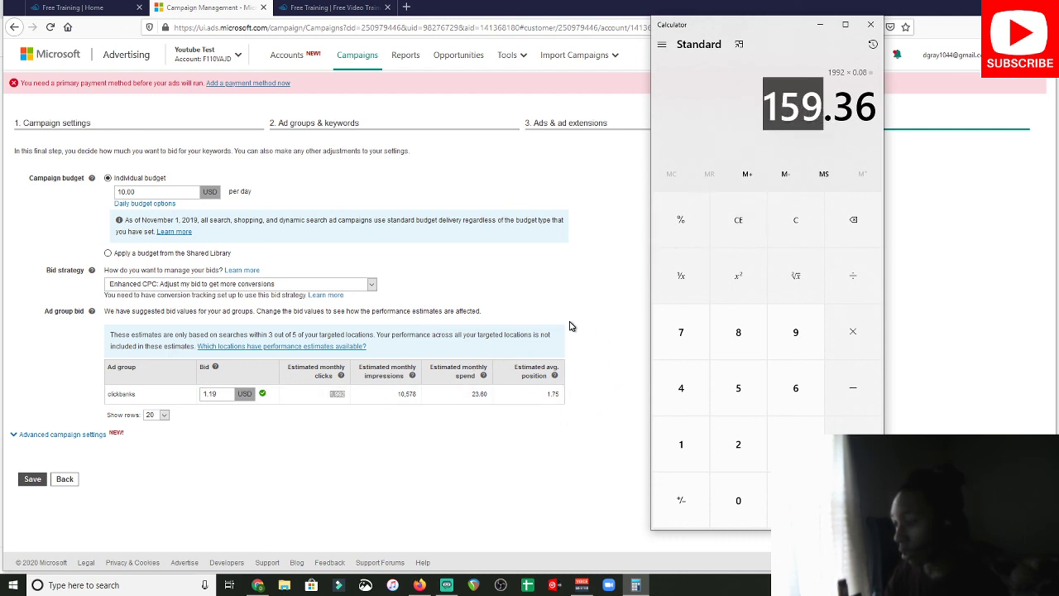
left_click_drag(473, 401, 483, 397)
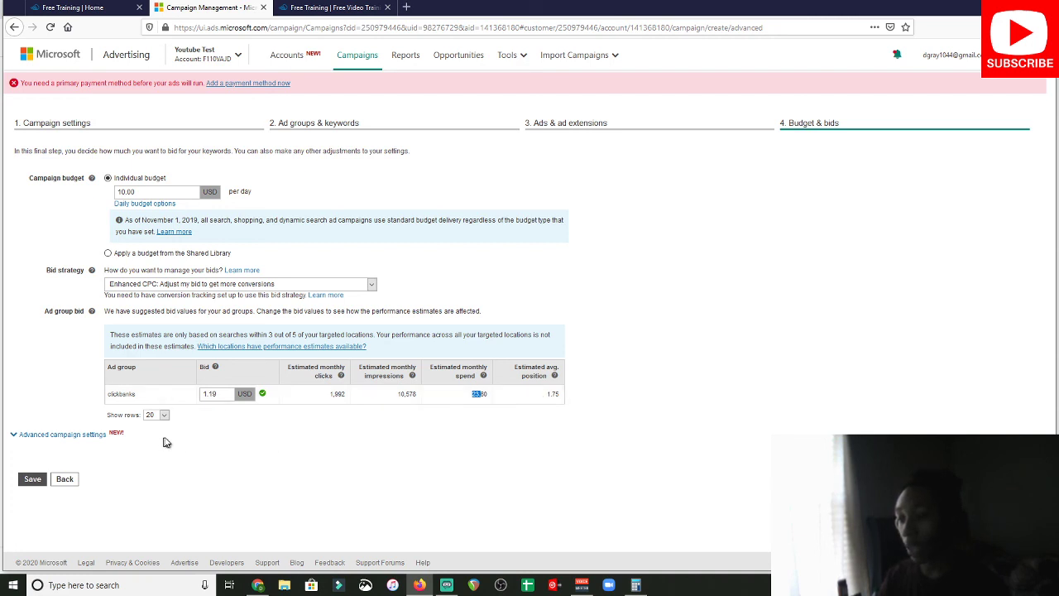
double_click(334, 396)
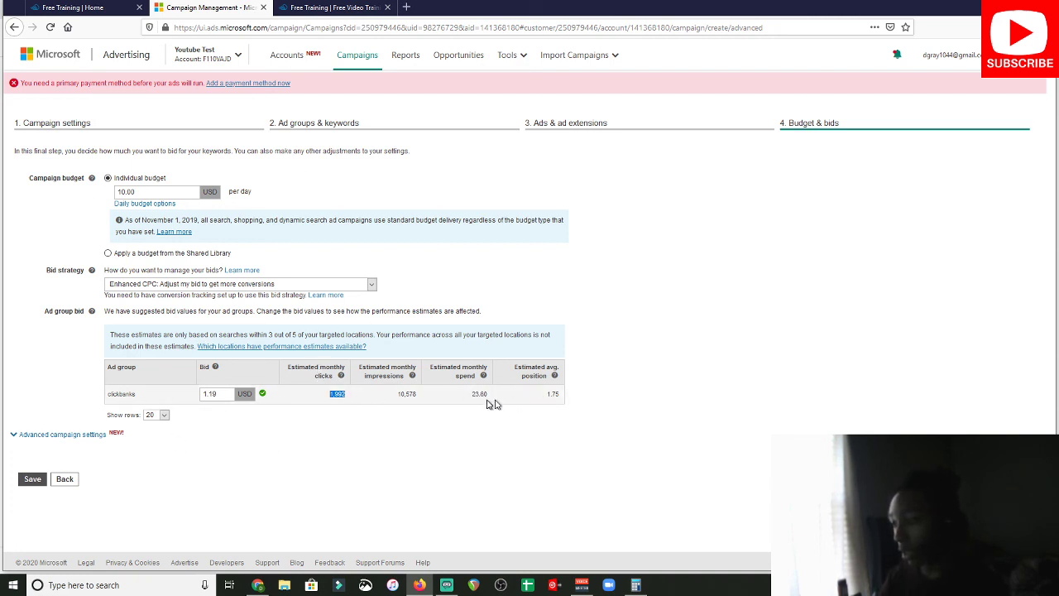
left_click_drag(473, 399, 501, 399)
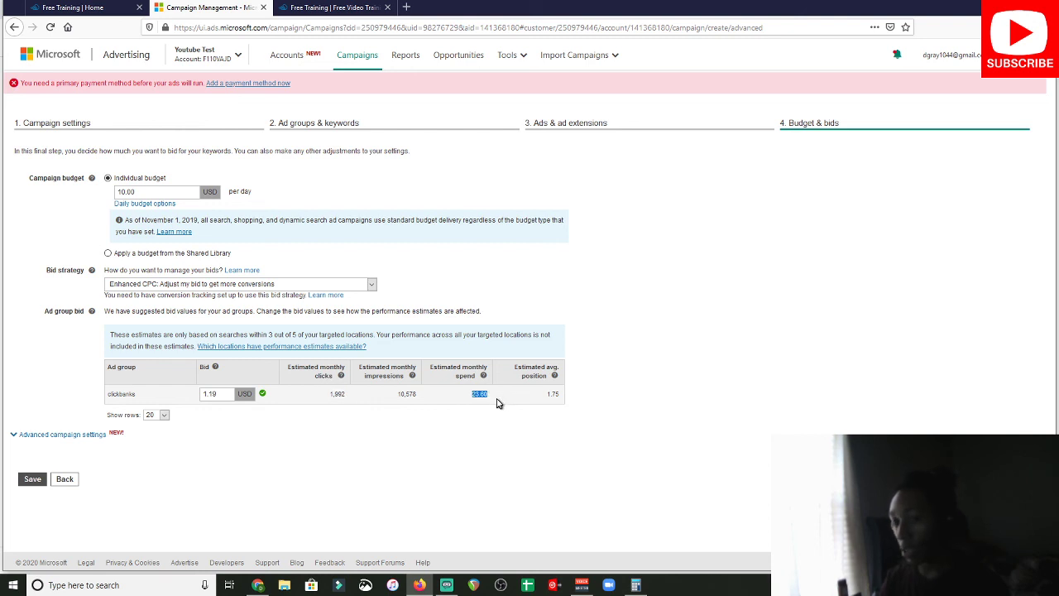